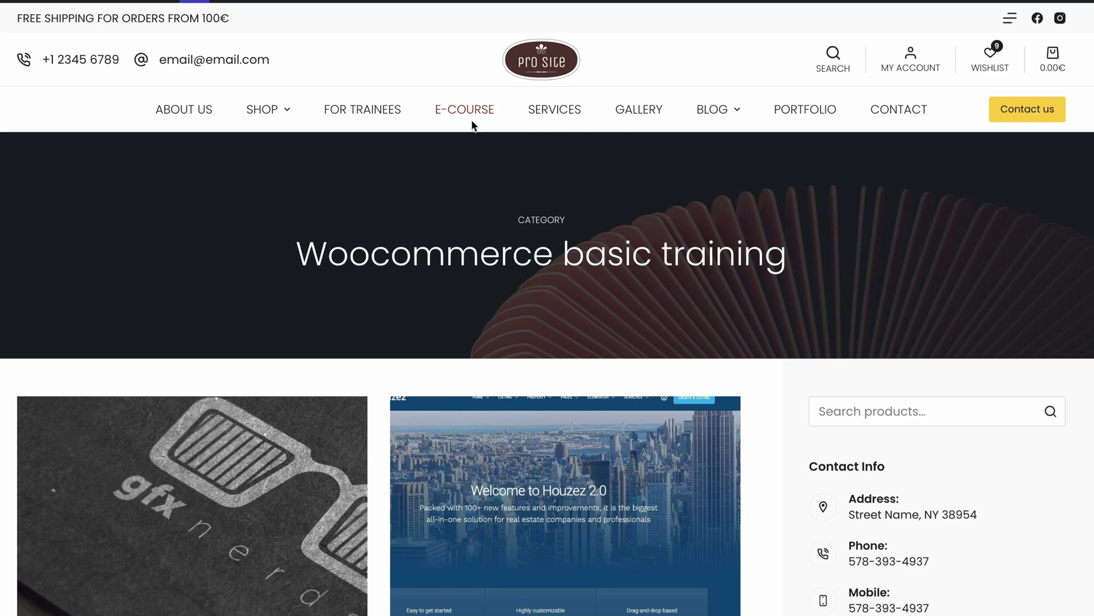
{"action": "scroll", "coordinate": [510, 403], "scroll_direction": "down", "scroll_amount": 5}
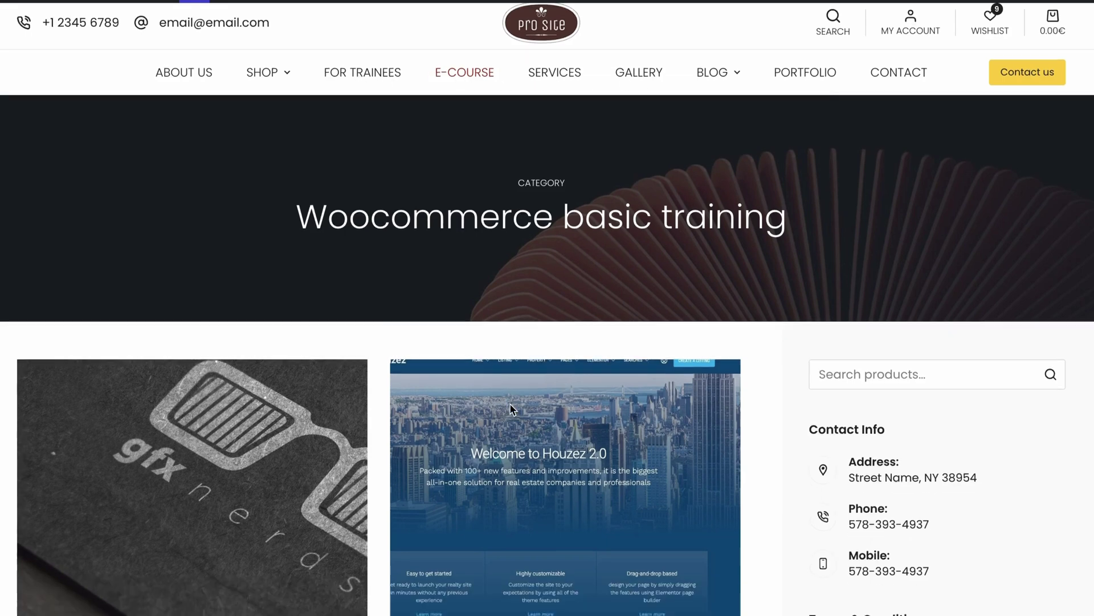
{"action": "scroll", "coordinate": [527, 424], "scroll_direction": "up", "scroll_amount": 5}
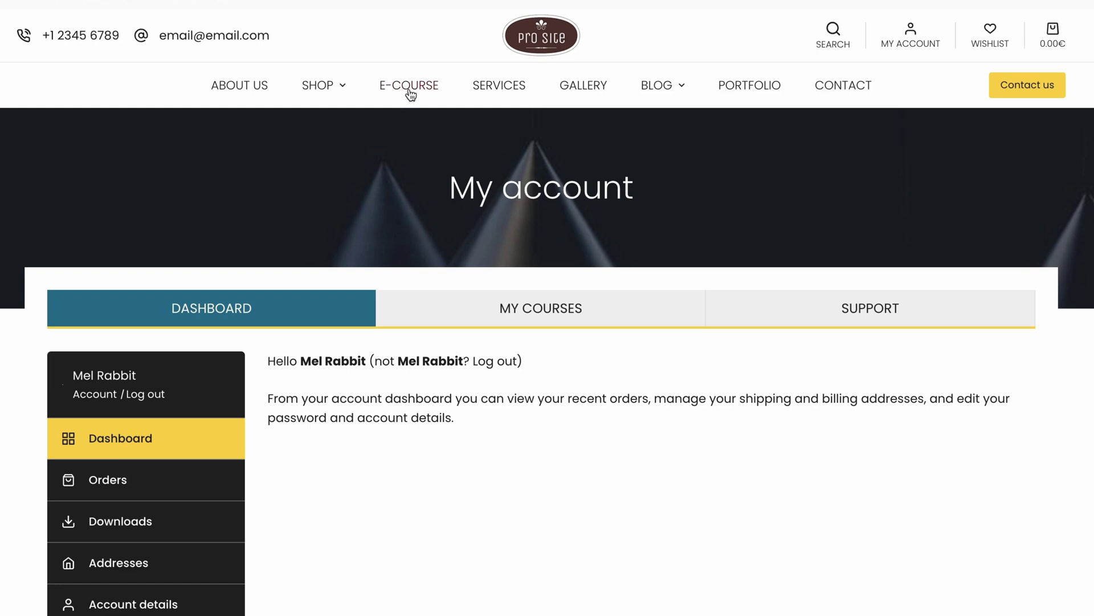
{"action": "left_click", "coordinate": [534, 320]}
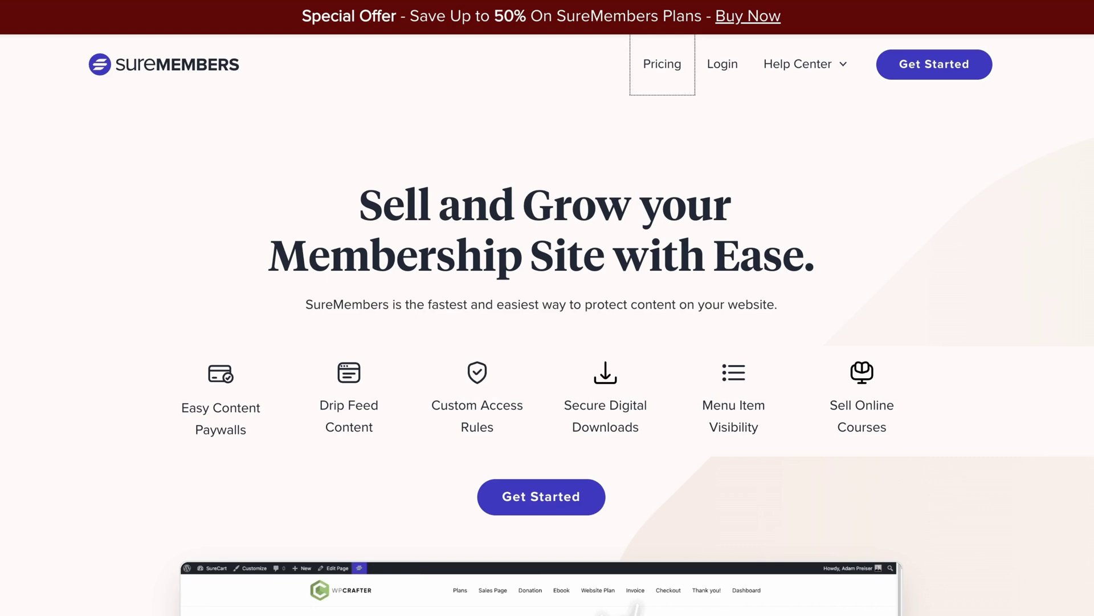
- Read through the SureMembers website's target businesses, feature overview and pricing plans
{"action": "scroll", "coordinate": [1088, 236], "scroll_direction": "down", "scroll_amount": 15}
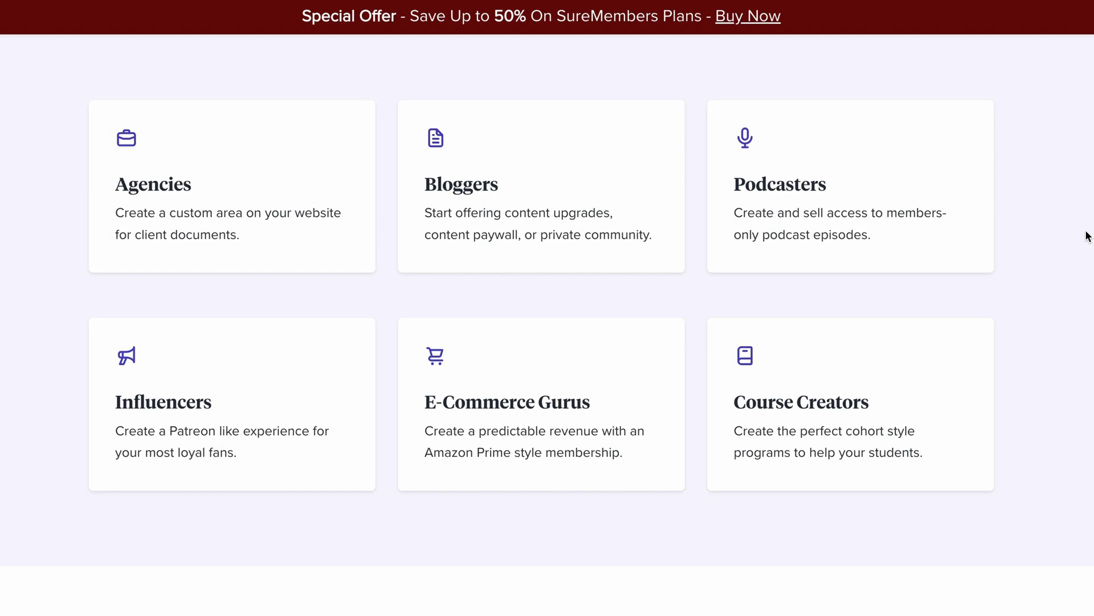
{"action": "scroll", "coordinate": [891, 300], "scroll_direction": "down", "scroll_amount": 10}
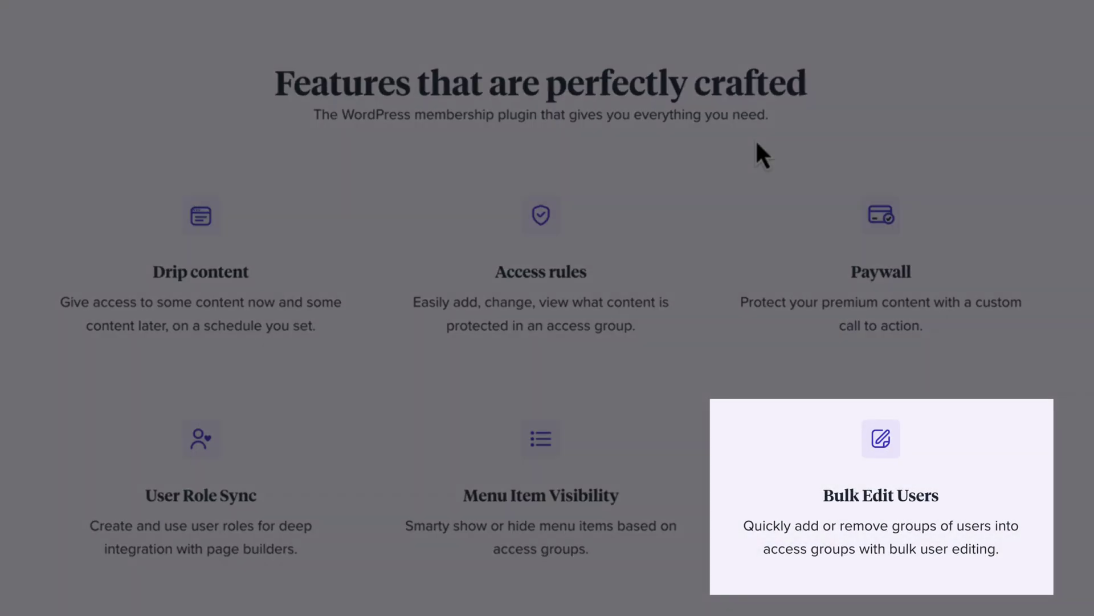
{"action": "scroll", "coordinate": [725, 136], "scroll_direction": "down", "scroll_amount": 8}
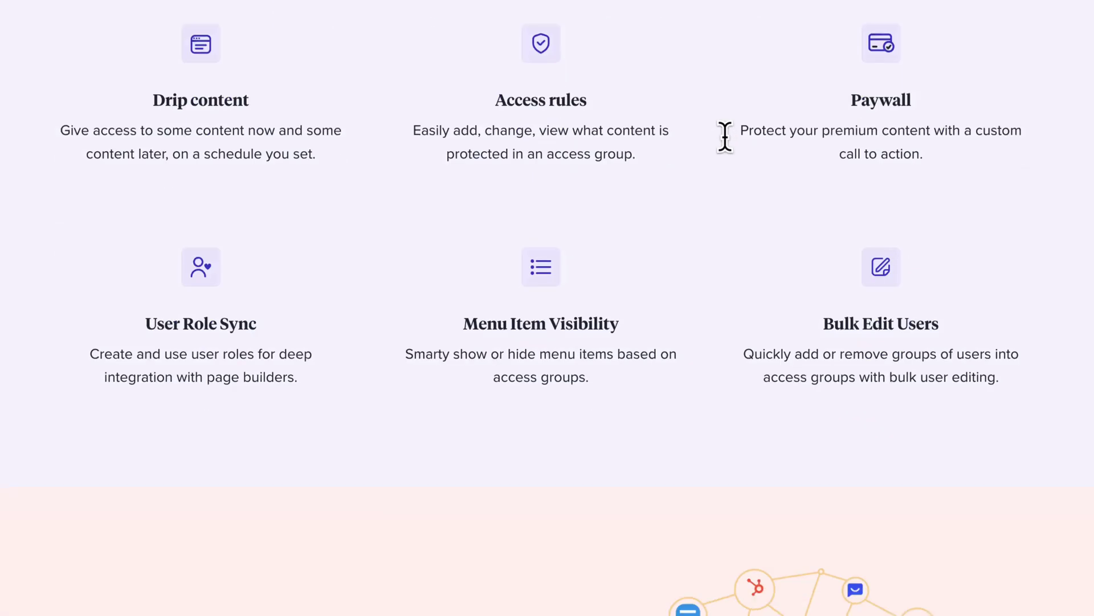
{"action": "scroll", "coordinate": [726, 137], "scroll_direction": "down", "scroll_amount": 3}
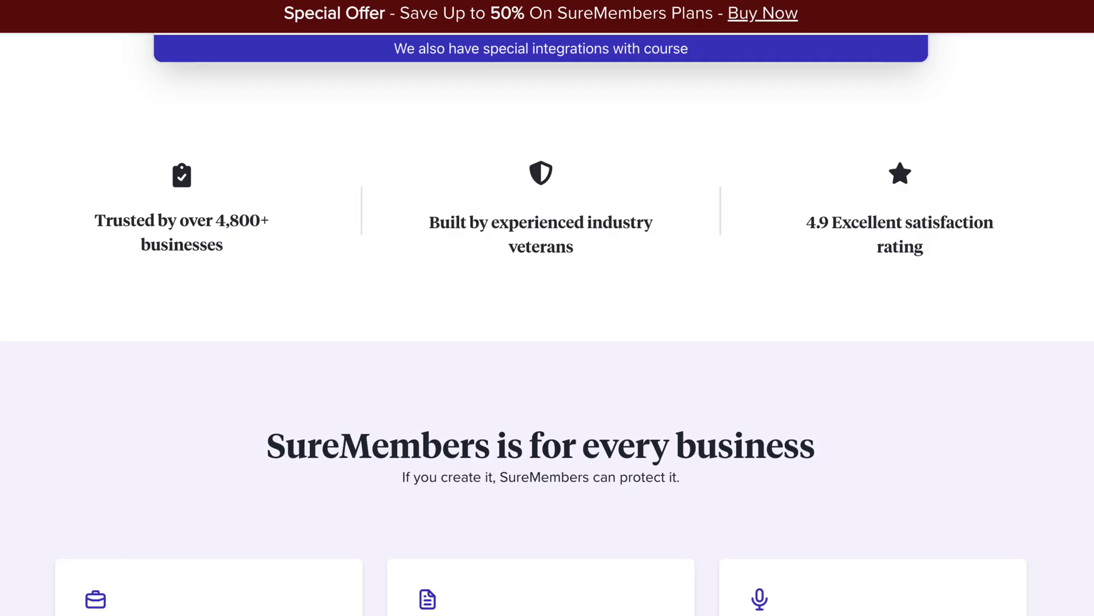
{"action": "scroll", "coordinate": [547, 308], "scroll_direction": "down", "scroll_amount": 6}
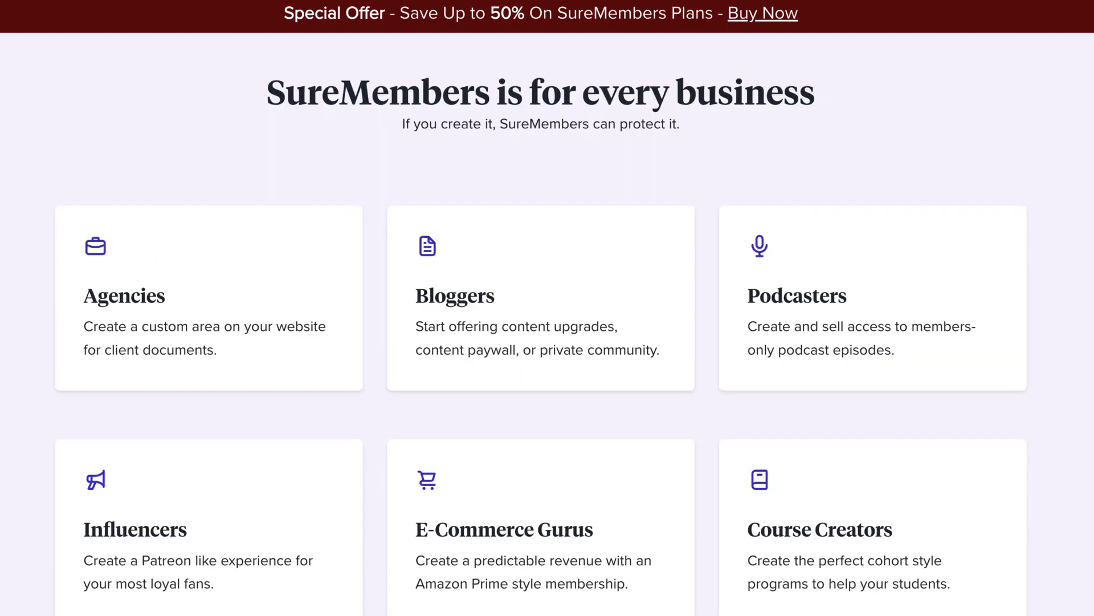
{"action": "scroll", "coordinate": [770, 278], "scroll_direction": "down", "scroll_amount": 8}
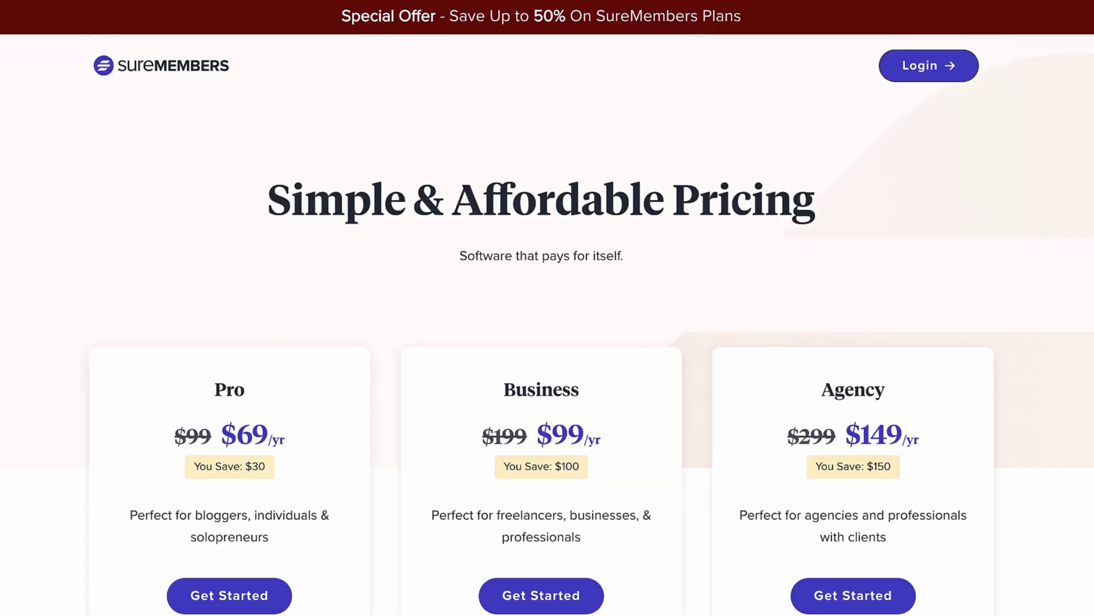
{"action": "scroll", "coordinate": [1087, 261], "scroll_direction": "down", "scroll_amount": 2}
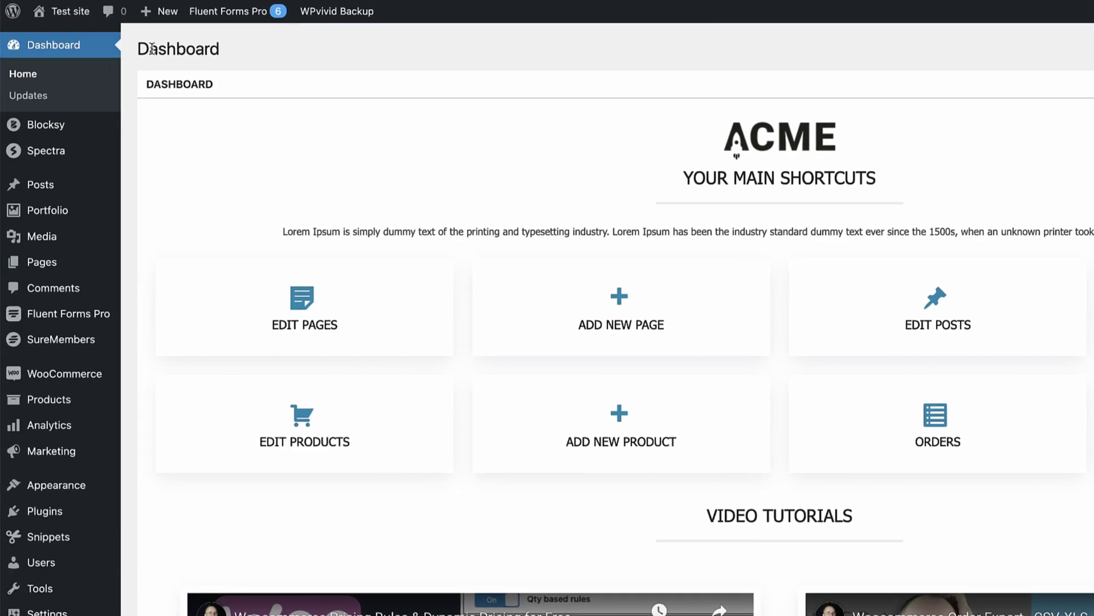
- Open the SureMembers access groups list in the WordPress admin, followed by the plugin's settings
{"action": "left_click", "coordinate": [48, 341]}
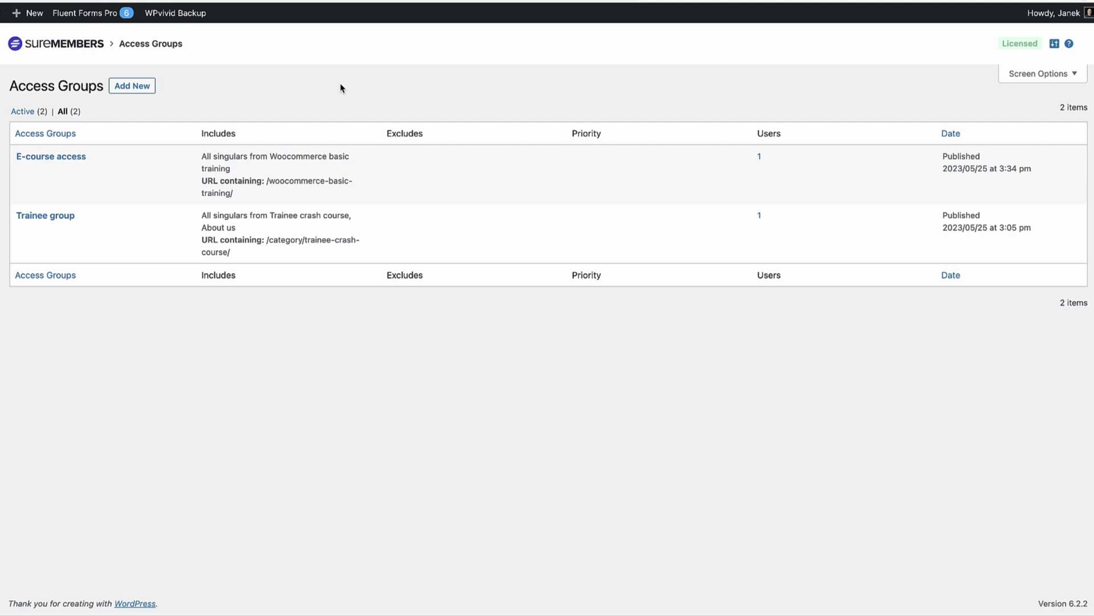
{"action": "mouse_move", "coordinate": [52, 236]}
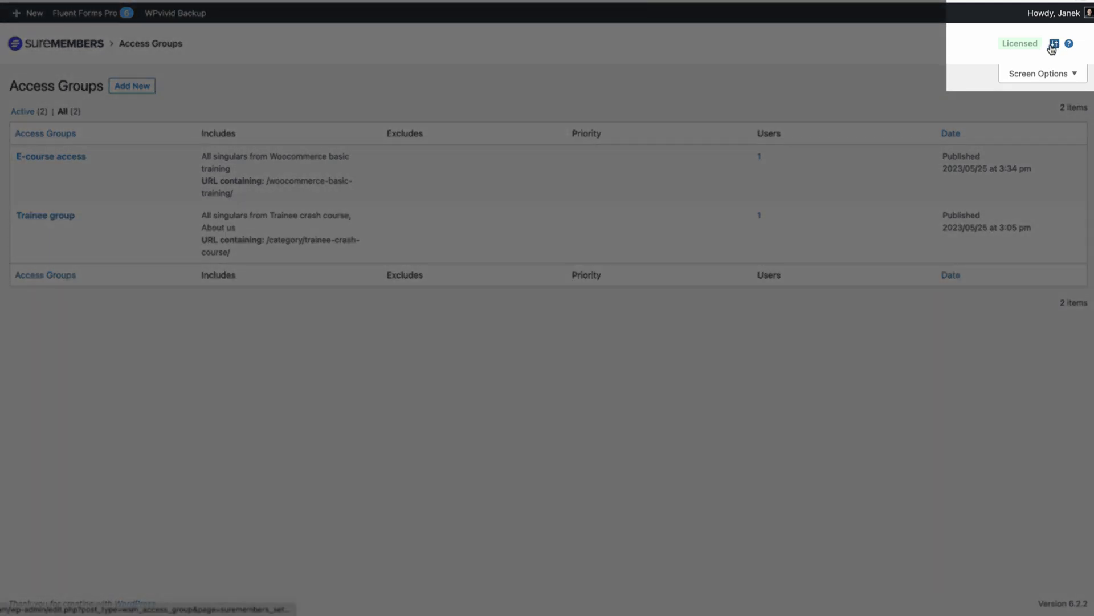
{"action": "left_click", "coordinate": [1054, 45]}
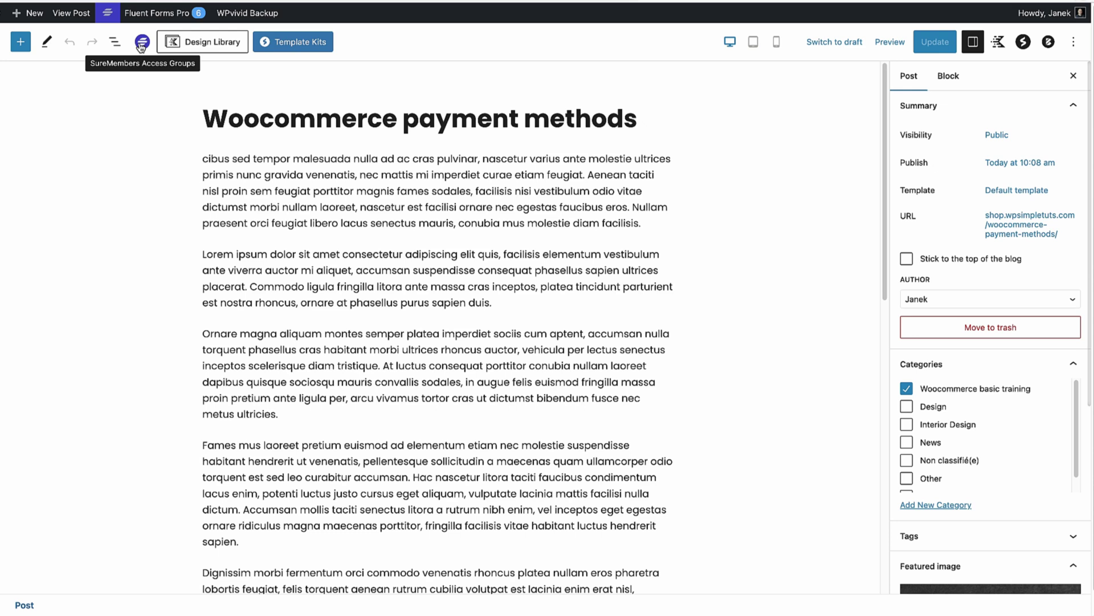
- View all SureMembers access groups from within the Woocommerce payment methods post editor, and close the list
{"action": "left_click", "coordinate": [141, 44]}
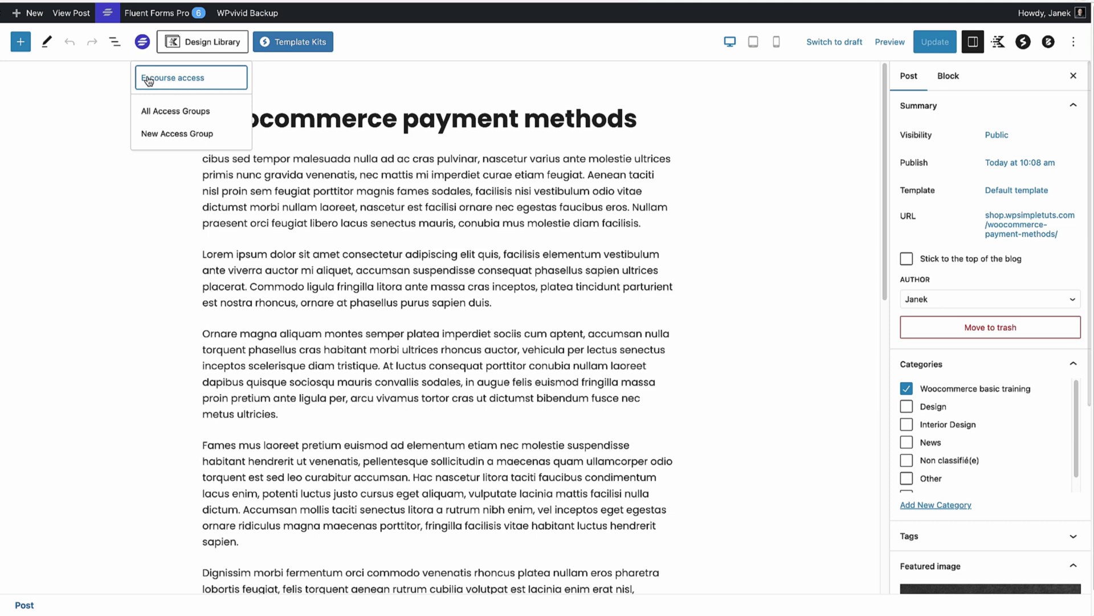
{"action": "left_click", "coordinate": [165, 111]}
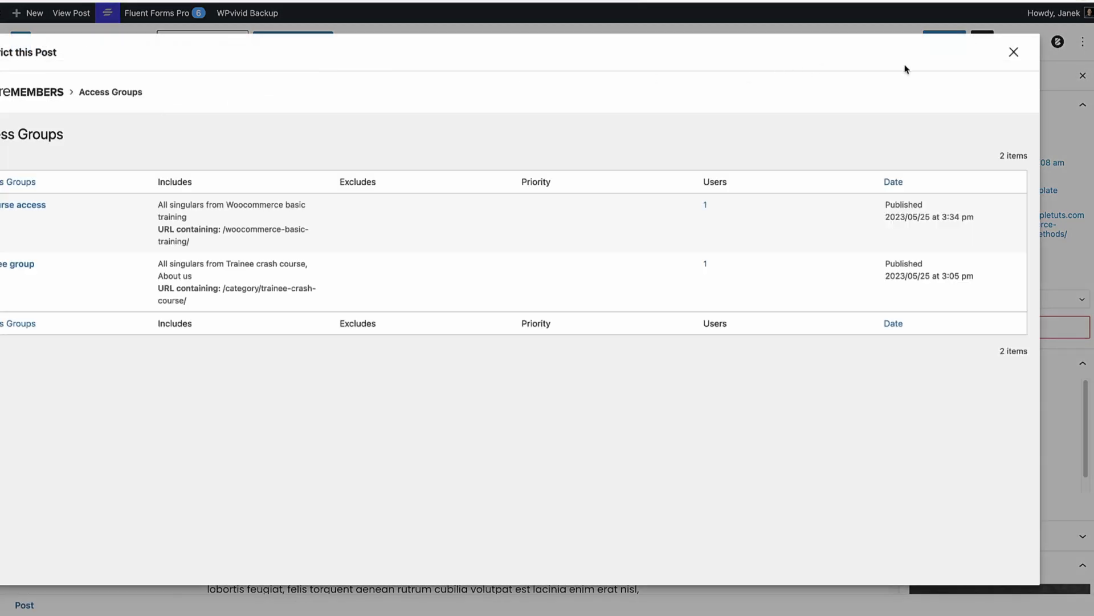
{"action": "left_click", "coordinate": [1013, 52]}
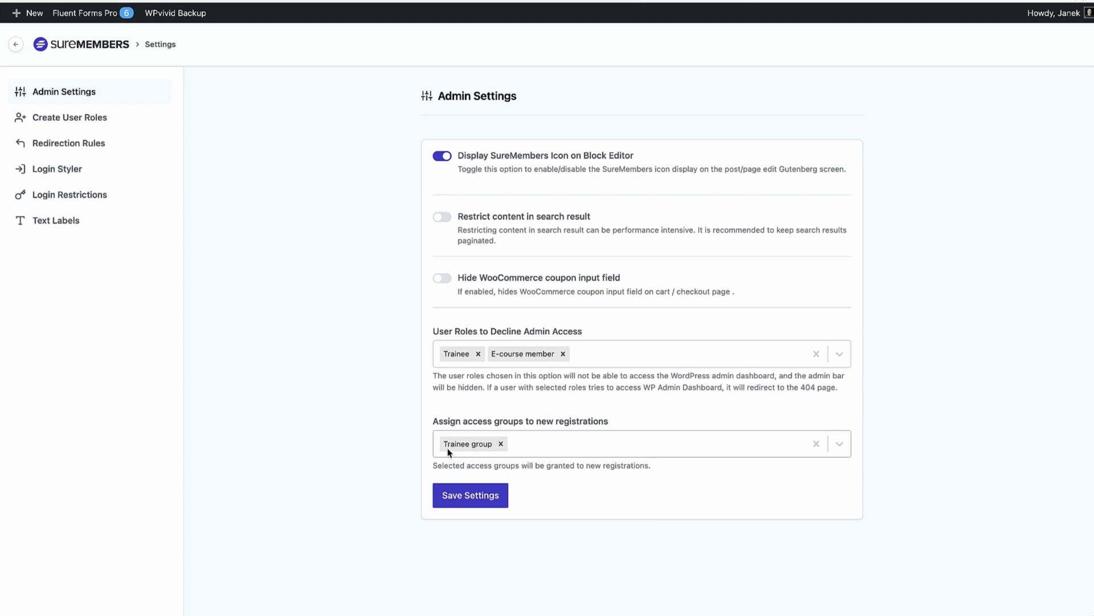
- Create a custom user role named Test group in the SureMembers settings
{"action": "left_click", "coordinate": [68, 118]}
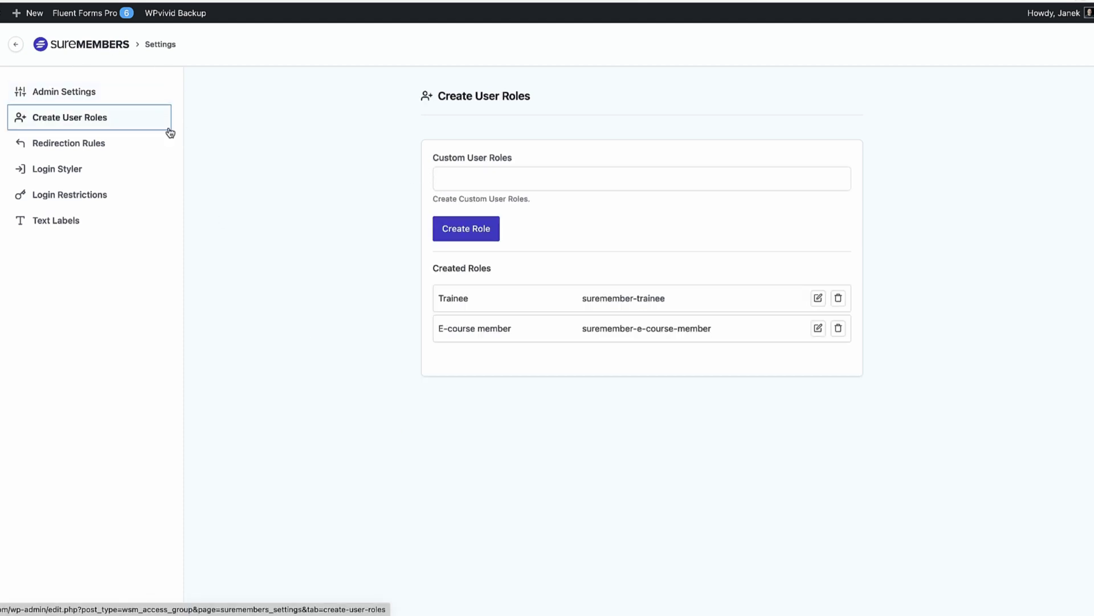
{"action": "left_click", "coordinate": [489, 178]}
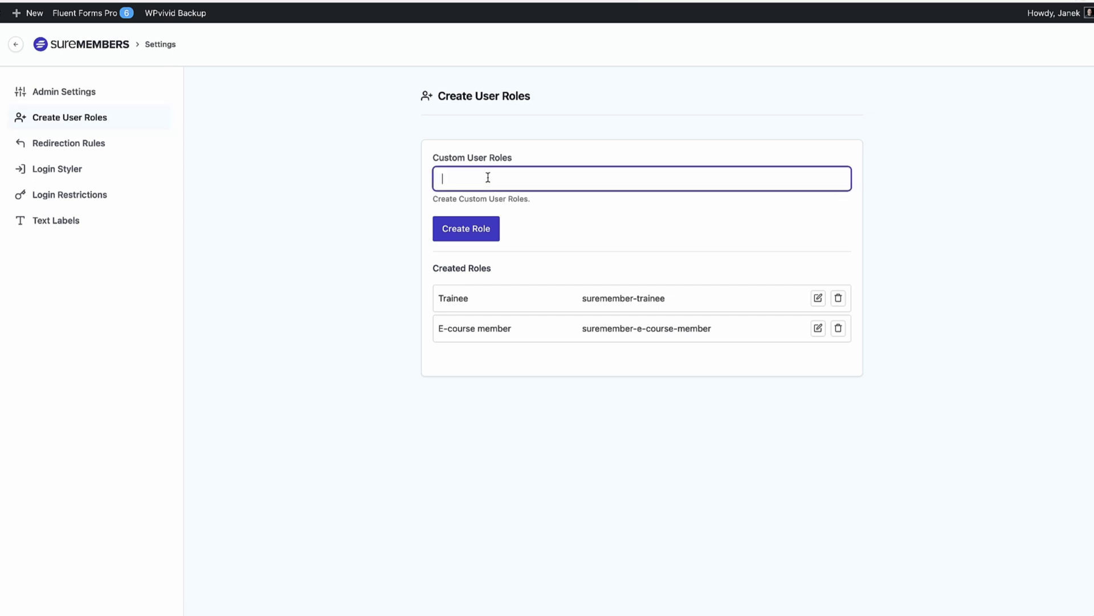
{"action": "type", "text": "Test group"}
{"action": "left_click", "coordinate": [460, 228]}
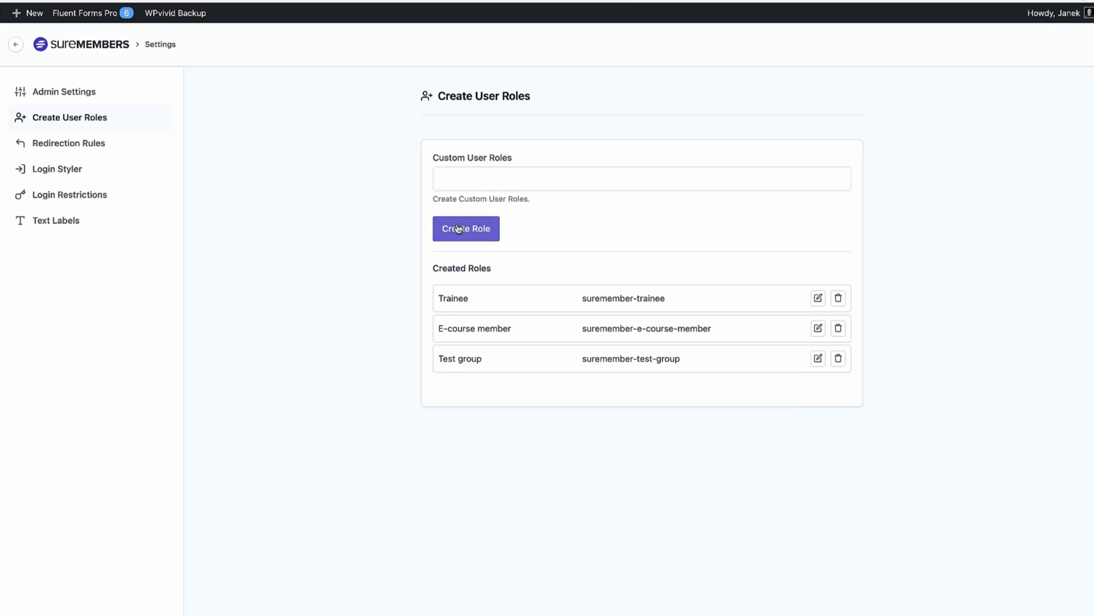
- Examine the SureMembers settings for redirection rules, login styling, login restrictions and text labels
{"action": "left_click", "coordinate": [82, 145]}
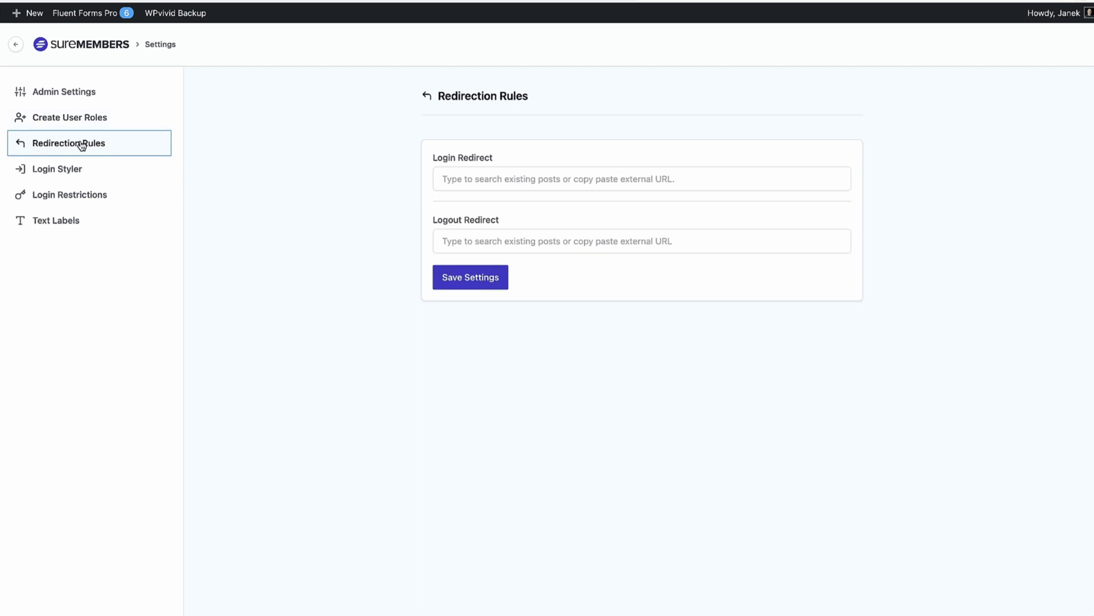
{"action": "left_click", "coordinate": [69, 169]}
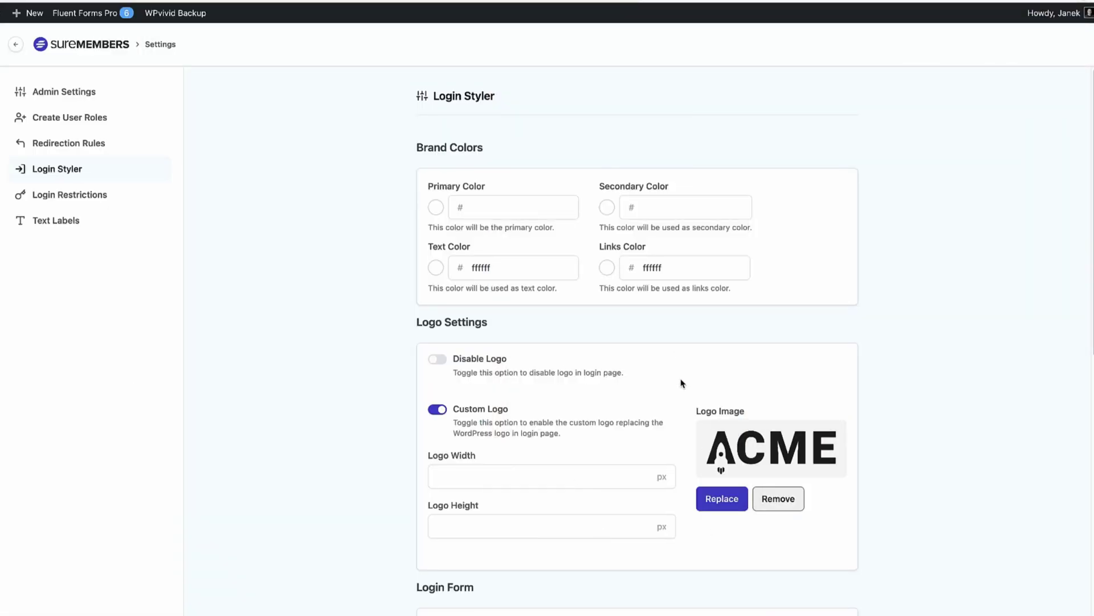
{"action": "scroll", "coordinate": [682, 384], "scroll_direction": "down", "scroll_amount": 3}
{"action": "scroll", "coordinate": [684, 382], "scroll_direction": "up", "scroll_amount": 3}
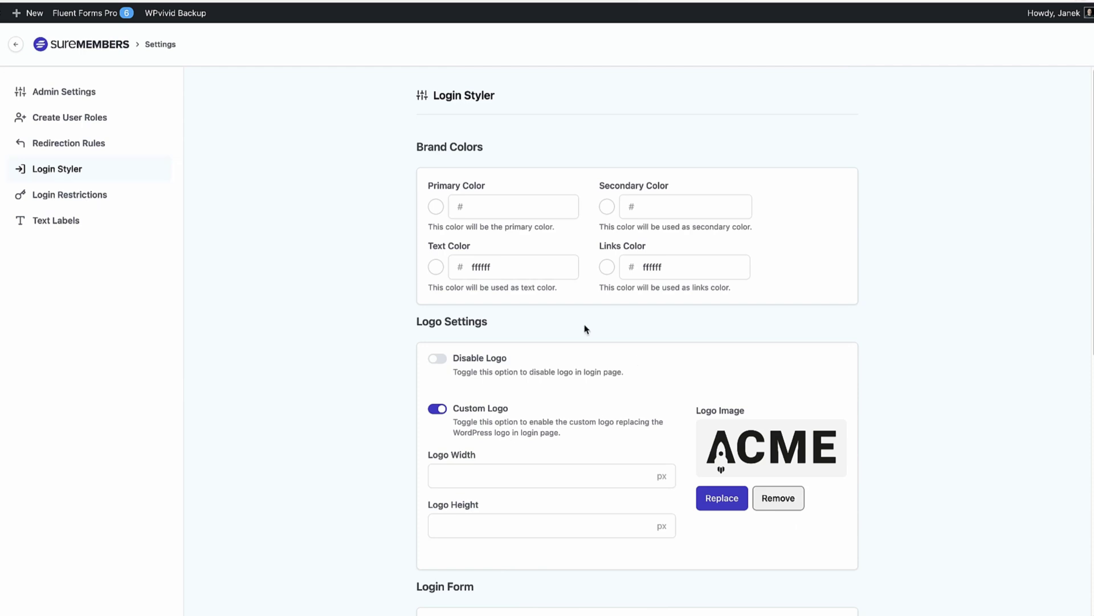
{"action": "left_click", "coordinate": [57, 171]}
{"action": "left_click", "coordinate": [60, 196]}
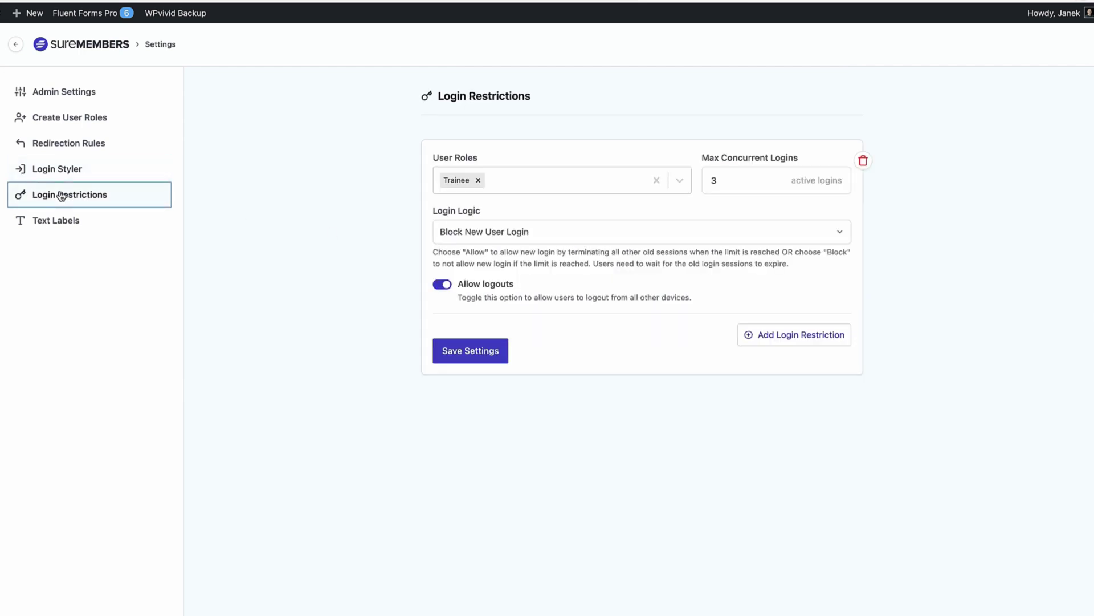
{"action": "left_click", "coordinate": [57, 221]}
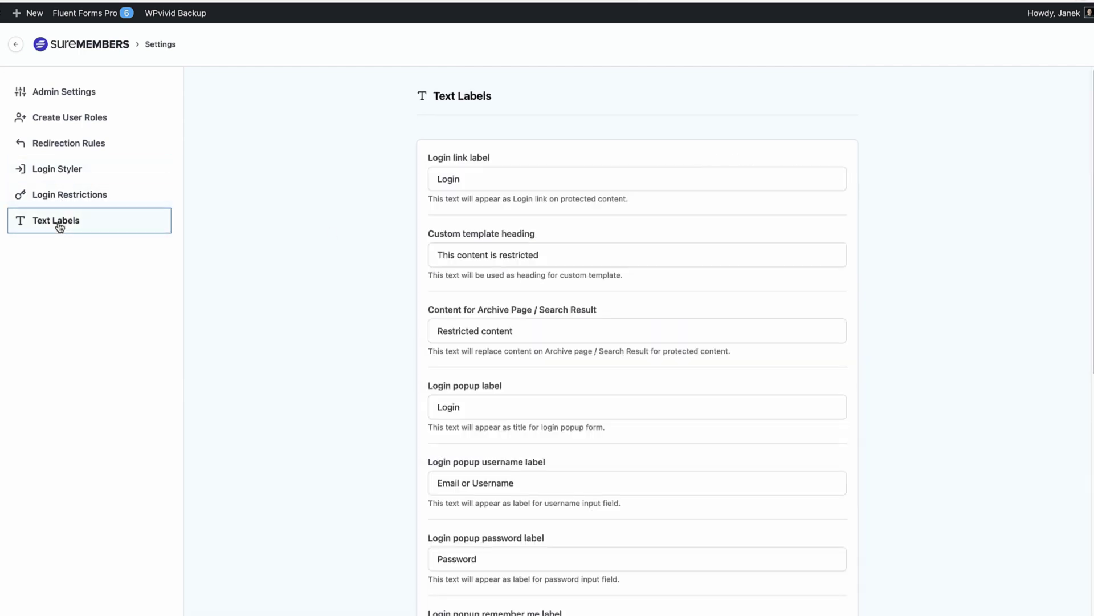
{"action": "scroll", "coordinate": [359, 312], "scroll_direction": "down", "scroll_amount": 1}
{"action": "scroll", "coordinate": [359, 313], "scroll_direction": "up", "scroll_amount": 1}
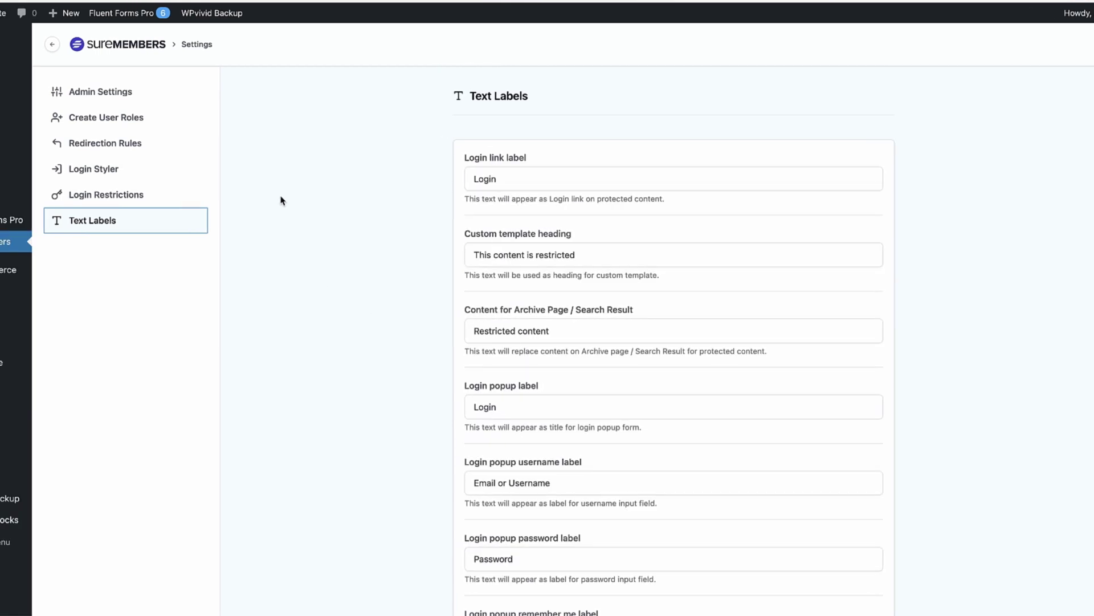
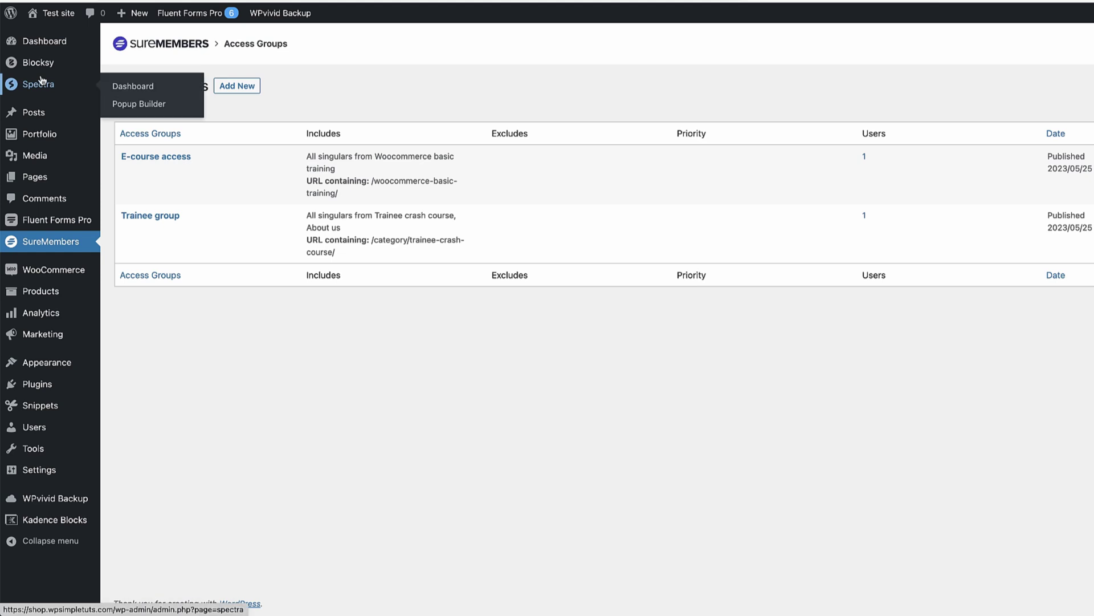
- Add a new post category named E-commerce
{"action": "mouse_move", "coordinate": [36, 112]}
{"action": "left_click", "coordinate": [138, 157]}
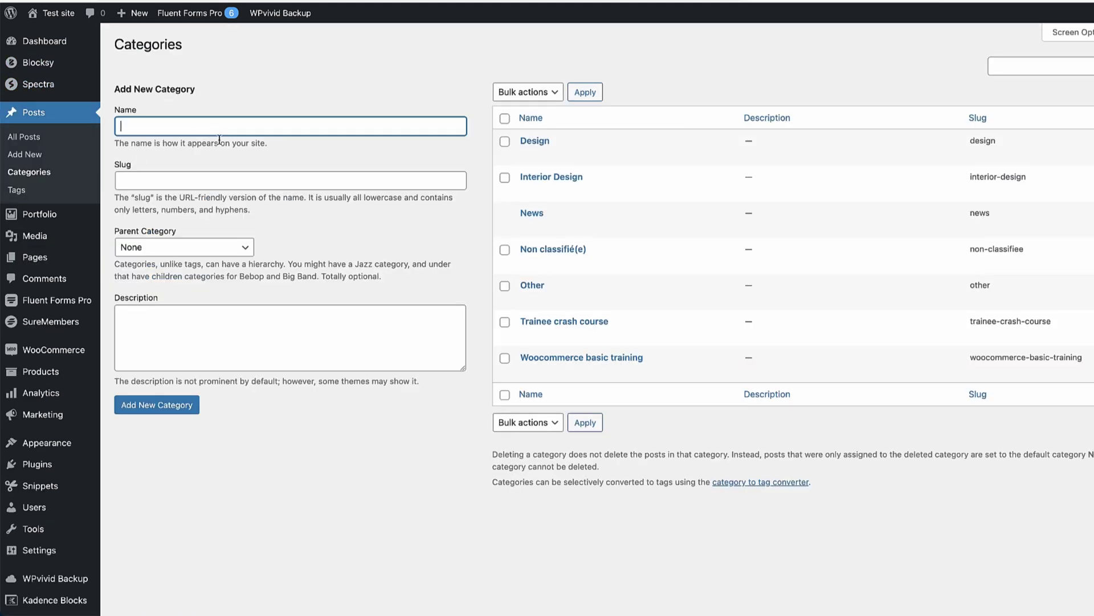
{"action": "type", "text": "E-commerce"}
{"action": "key", "text": "Return"}
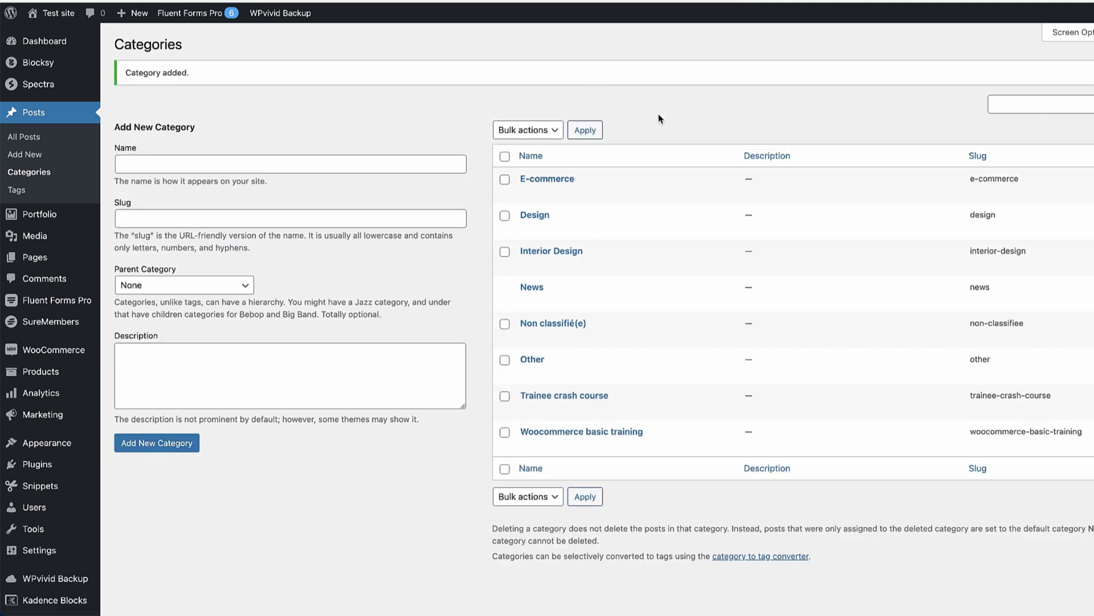
- Add the E-commerce post category as an item to the site's navigation menu
{"action": "mouse_move", "coordinate": [47, 442]}
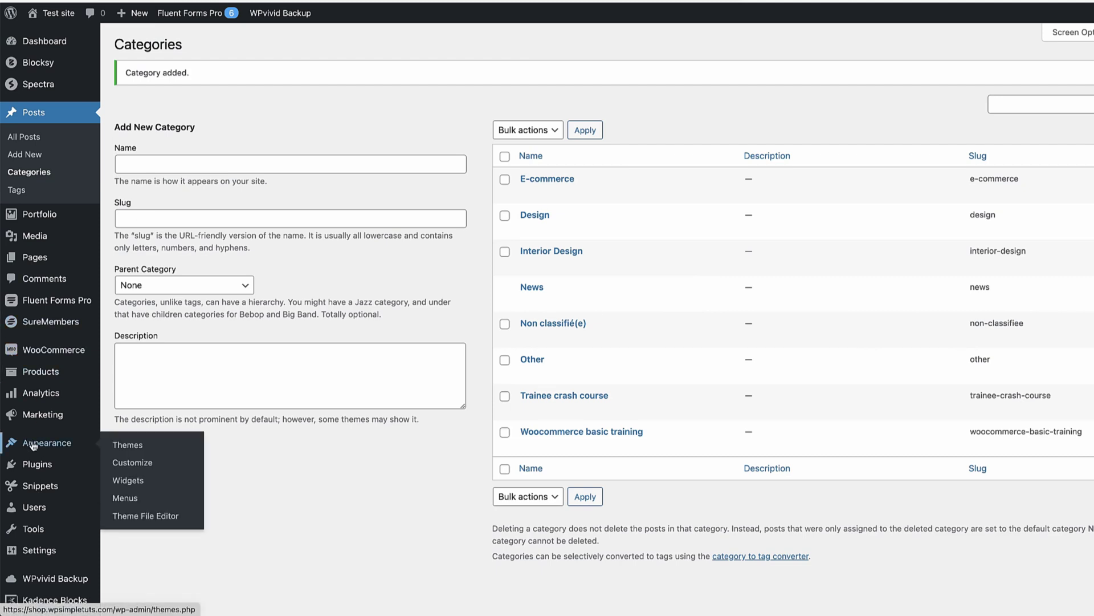
{"action": "left_click", "coordinate": [130, 507]}
{"action": "scroll", "coordinate": [262, 440], "scroll_direction": "down", "scroll_amount": 4}
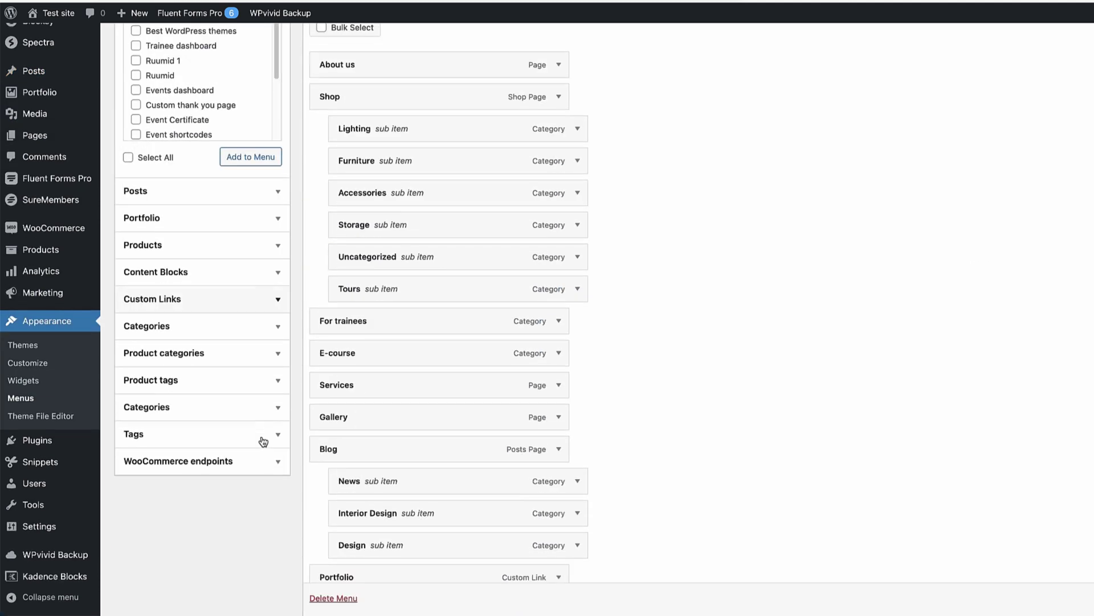
{"action": "left_click", "coordinate": [214, 335]}
{"action": "left_click", "coordinate": [196, 168]}
{"action": "left_click", "coordinate": [136, 207]}
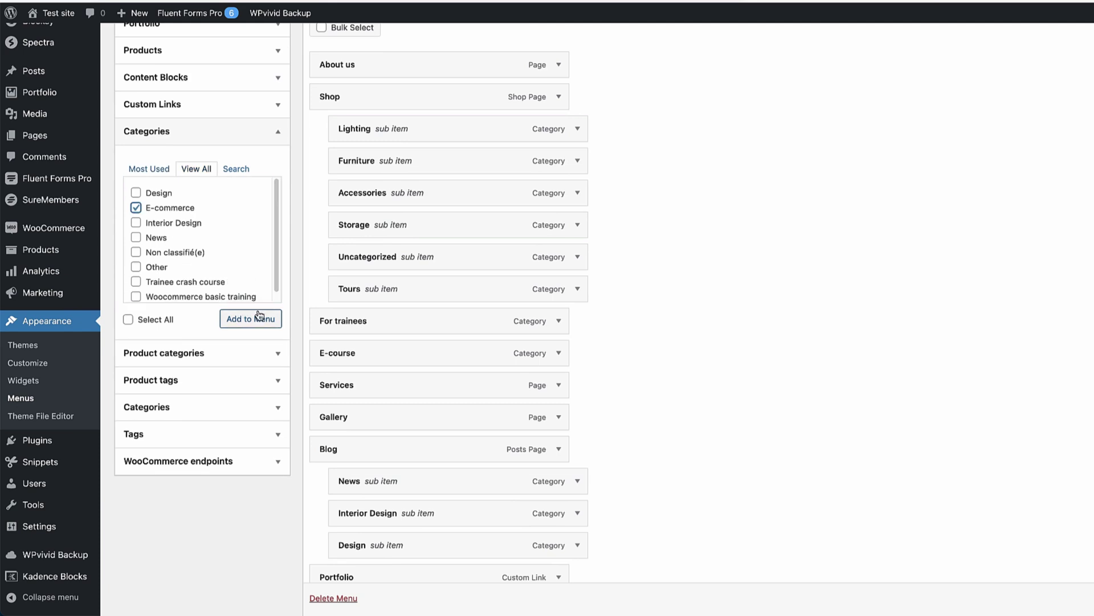
{"action": "left_click", "coordinate": [259, 318]}
- Show the E-commerce menu item only when the user is in the Trainee group access group, and save the menu
{"action": "scroll", "coordinate": [513, 361], "scroll_direction": "down", "scroll_amount": 5}
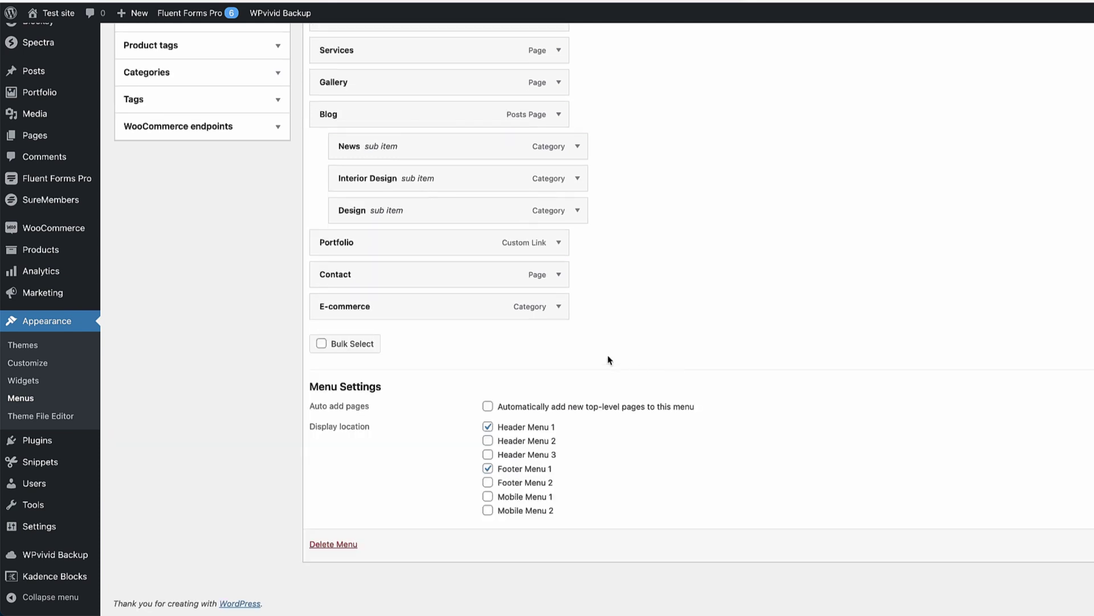
{"action": "left_click", "coordinate": [558, 308]}
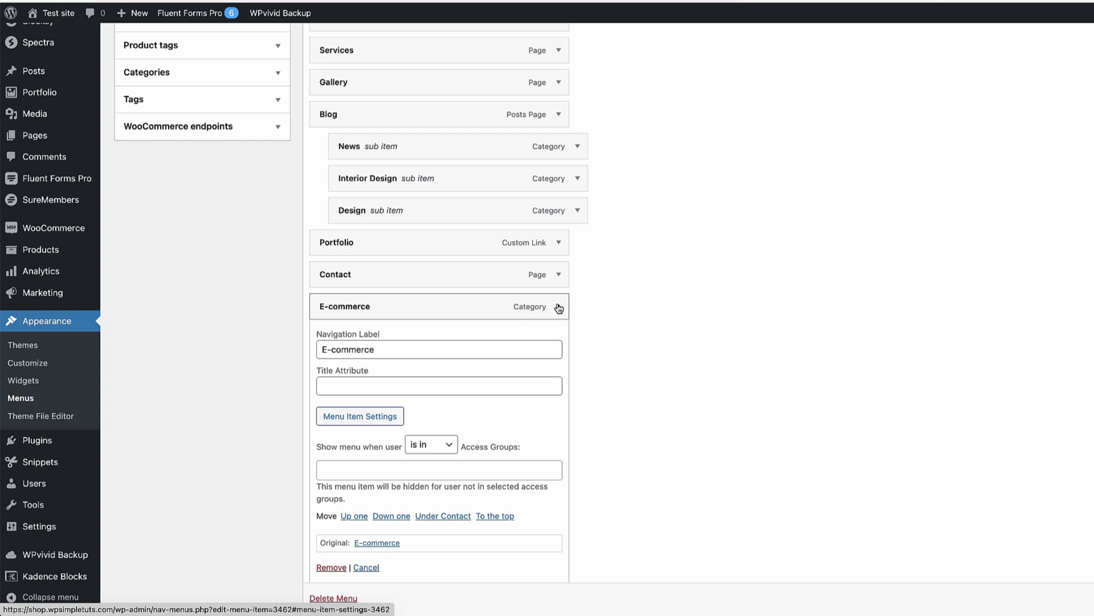
{"action": "scroll", "coordinate": [381, 311], "scroll_direction": "down", "scroll_amount": 2}
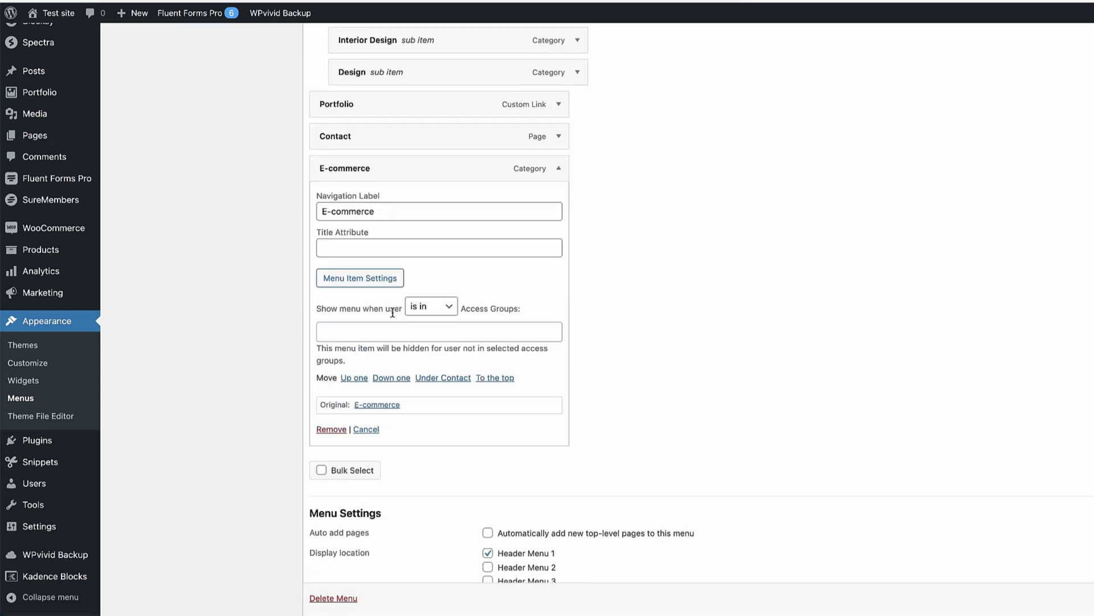
{"action": "left_click", "coordinate": [423, 308]}
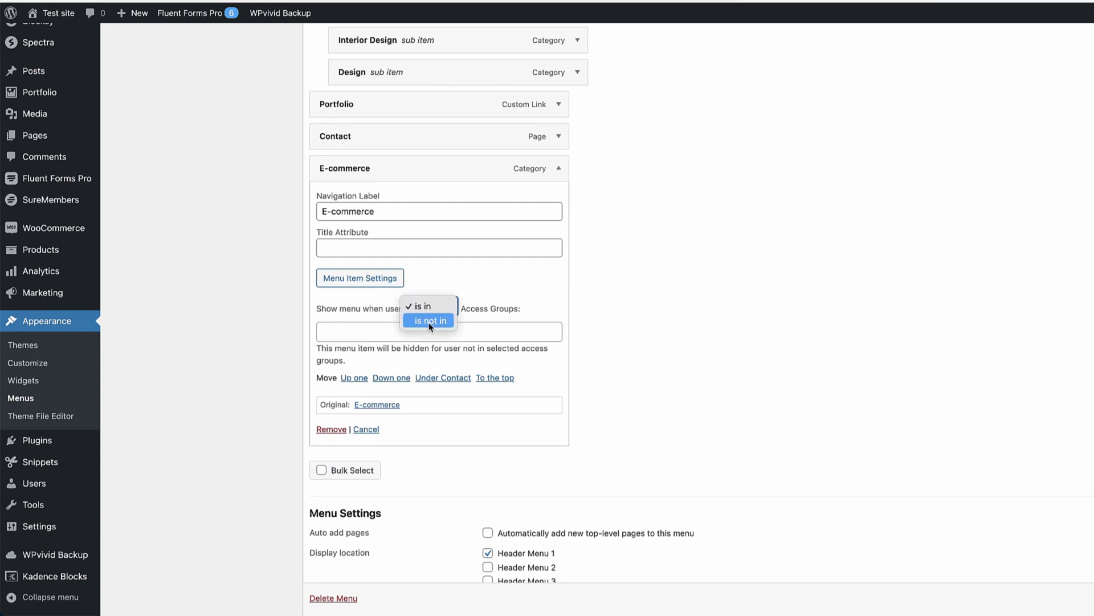
{"action": "left_click", "coordinate": [543, 317]}
{"action": "left_click", "coordinate": [352, 328]}
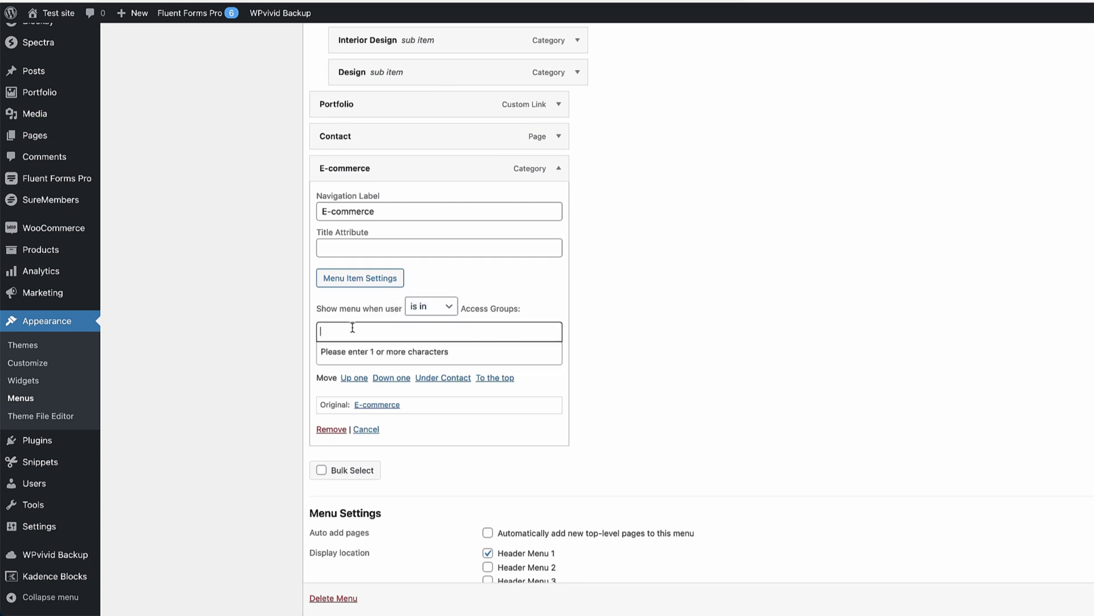
{"action": "type", "text": "Tra"}
{"action": "left_click", "coordinate": [351, 352]}
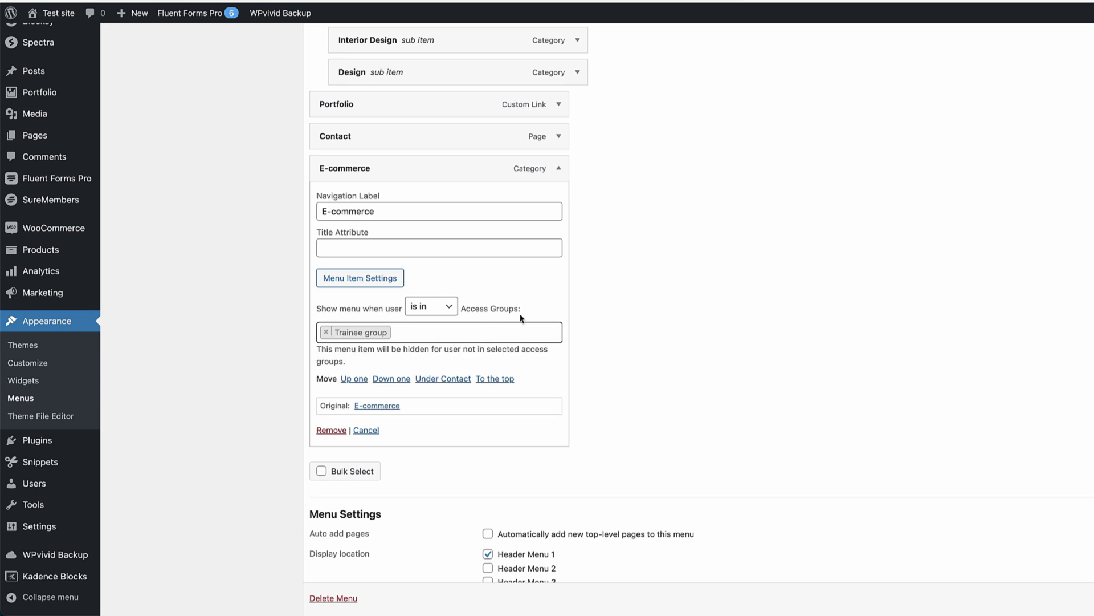
{"action": "scroll", "coordinate": [821, 447], "scroll_direction": "down", "scroll_amount": 5}
{"action": "left_click", "coordinate": [1083, 542]}
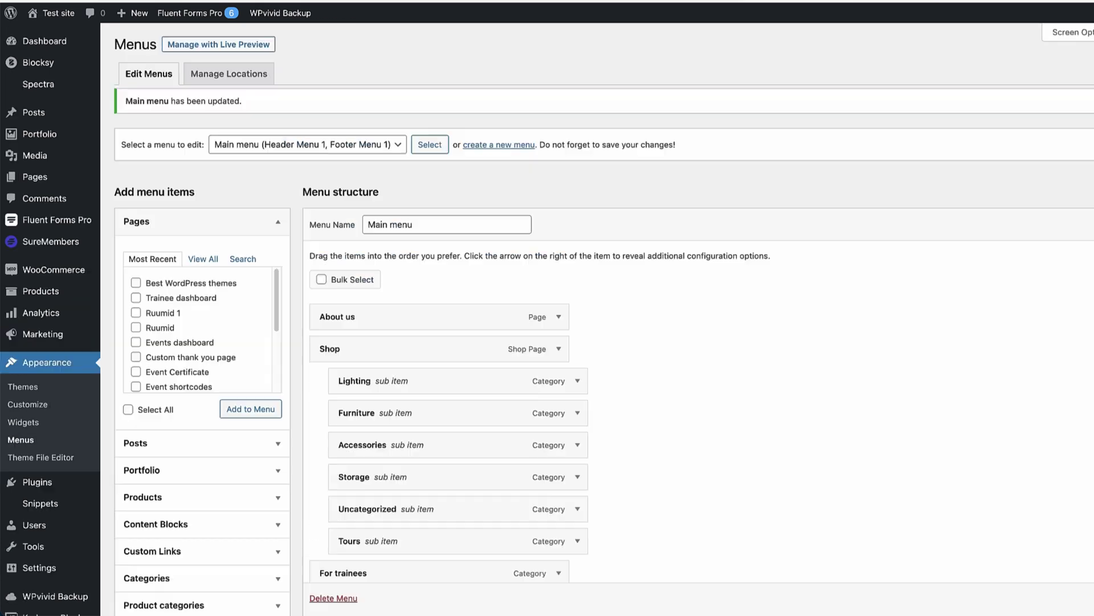
- Move the E-commerce item to the start of the main menu, save it, and open the site's login page as a logged-out visitor
{"action": "scroll", "coordinate": [774, 444], "scroll_direction": "down", "scroll_amount": 10}
{"action": "left_click_drag", "start_coordinate": [382, 264], "coordinate": [354, 204]}
{"action": "scroll", "coordinate": [353, 205], "scroll_direction": "down", "scroll_amount": 1}
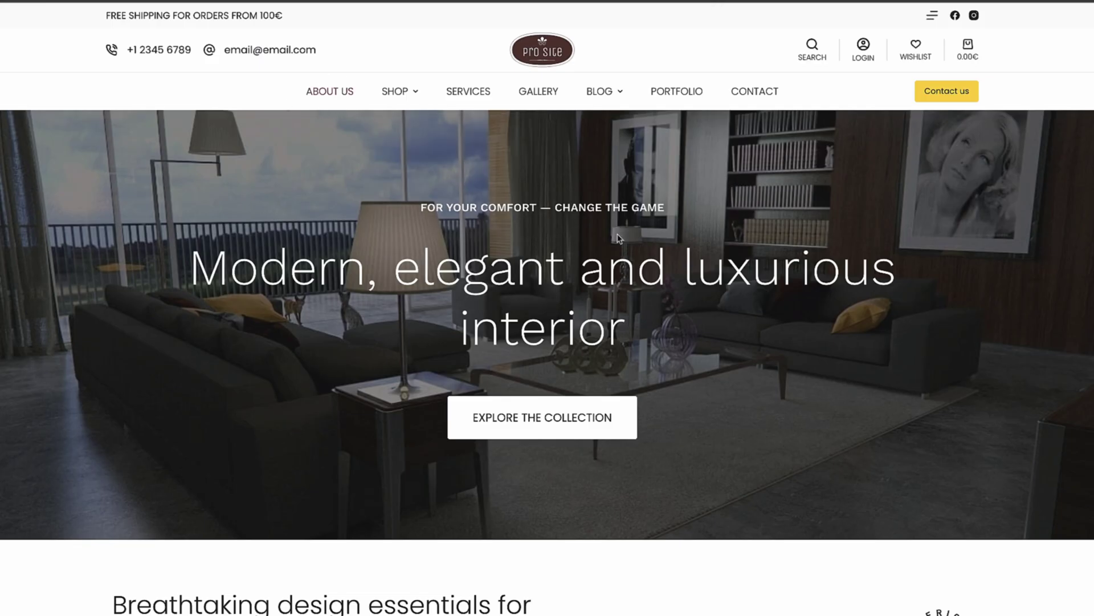
{"action": "left_click", "coordinate": [863, 48]}
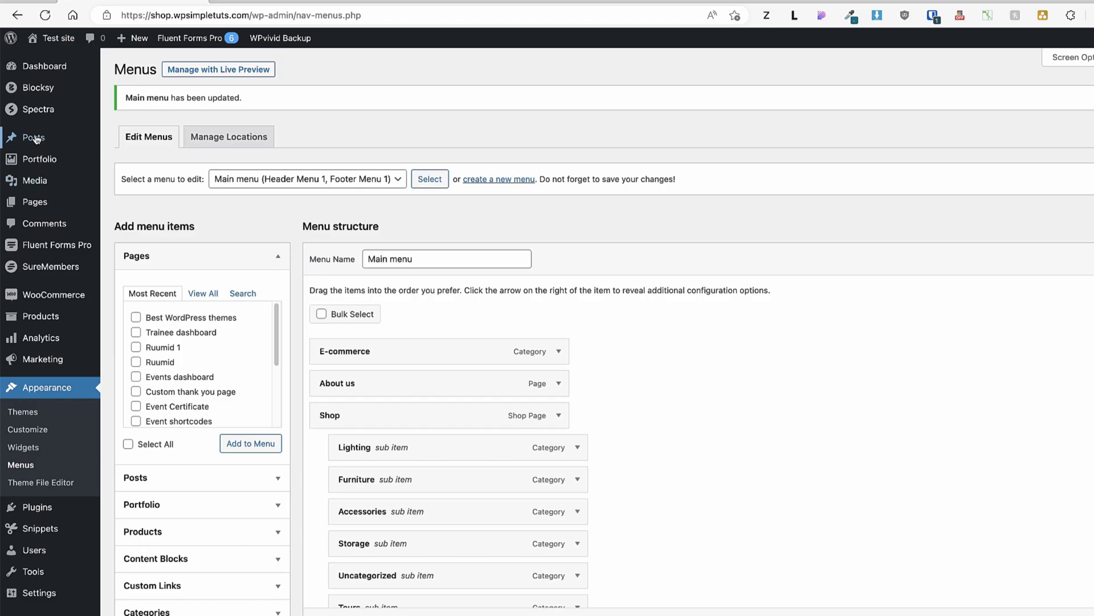
- Add a new post titled Demo post with placeholder text, assign it to the E-commerce category and publish it
{"action": "mouse_move", "coordinate": [36, 138]}
{"action": "left_click", "coordinate": [123, 155]}
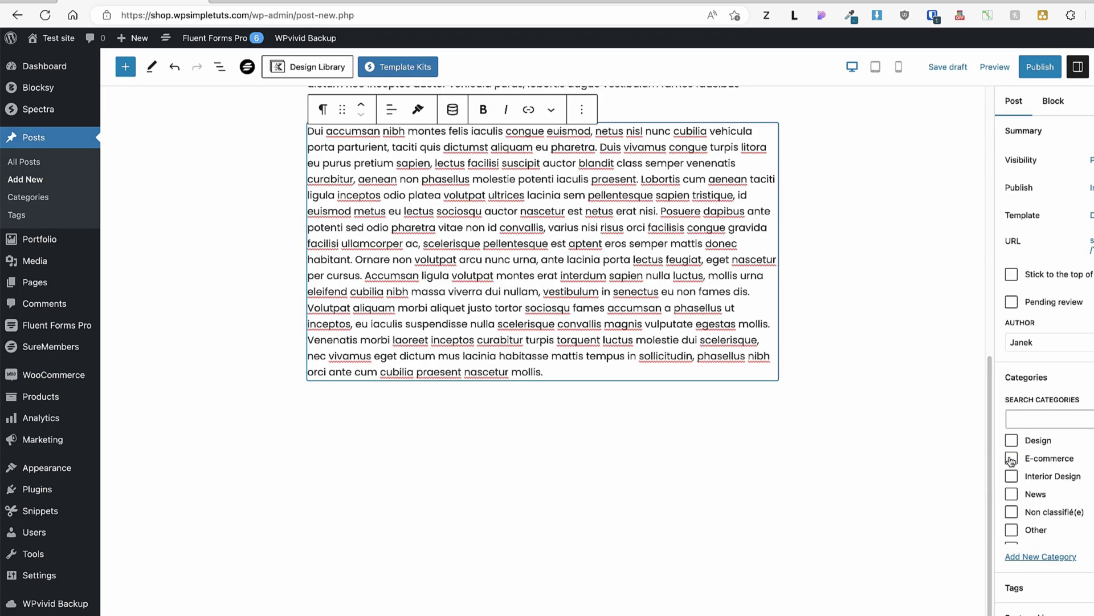
{"action": "left_click", "coordinate": [1011, 458]}
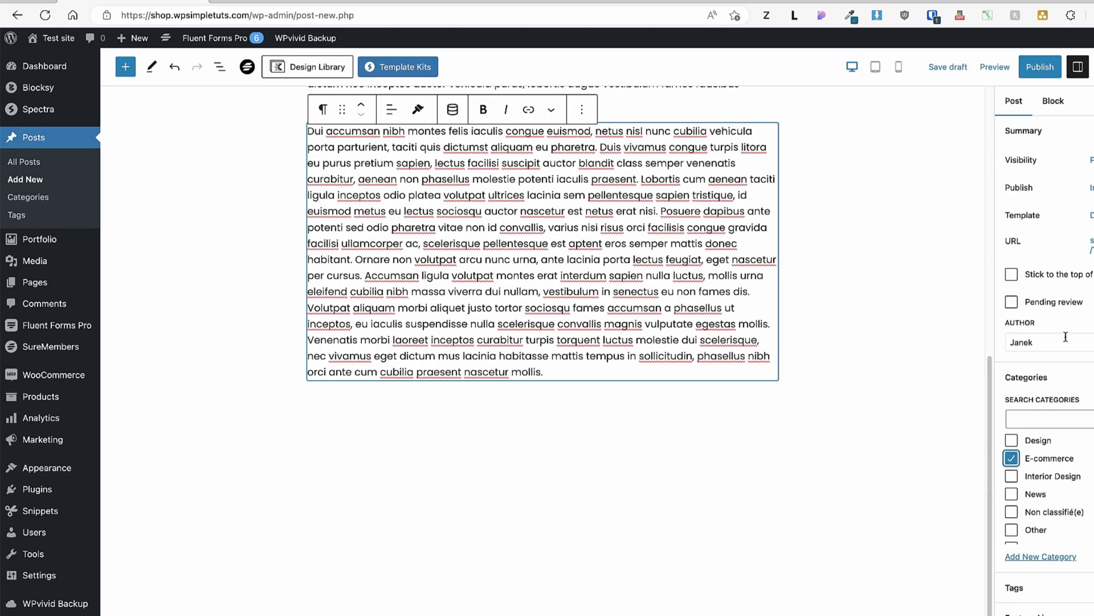
{"action": "left_click", "coordinate": [1041, 68]}
{"action": "left_click", "coordinate": [1072, 68]}
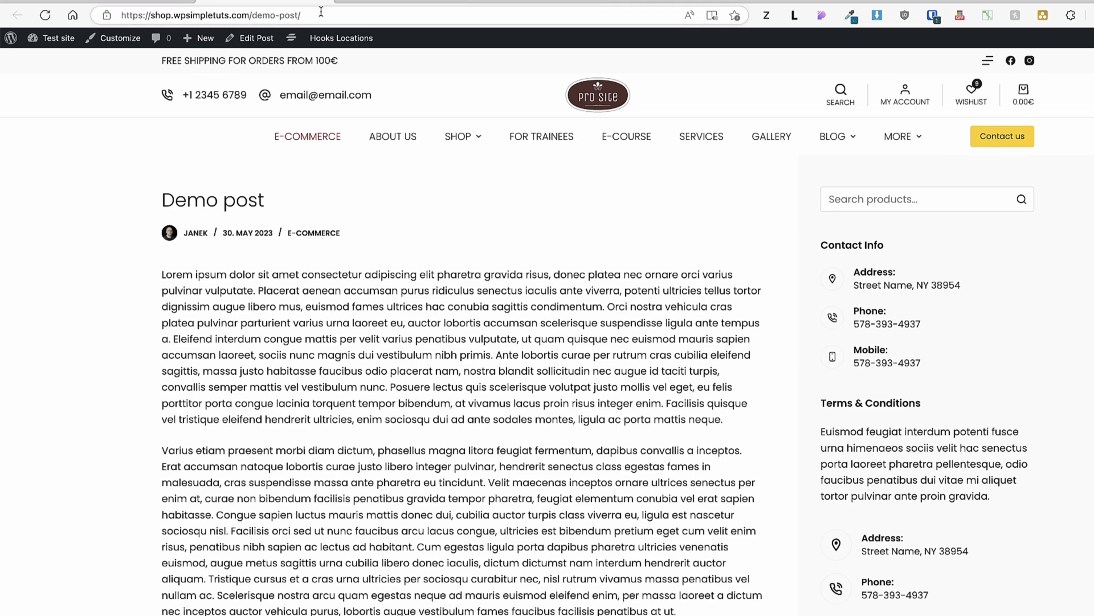
{"action": "left_click", "coordinate": [326, 15]}
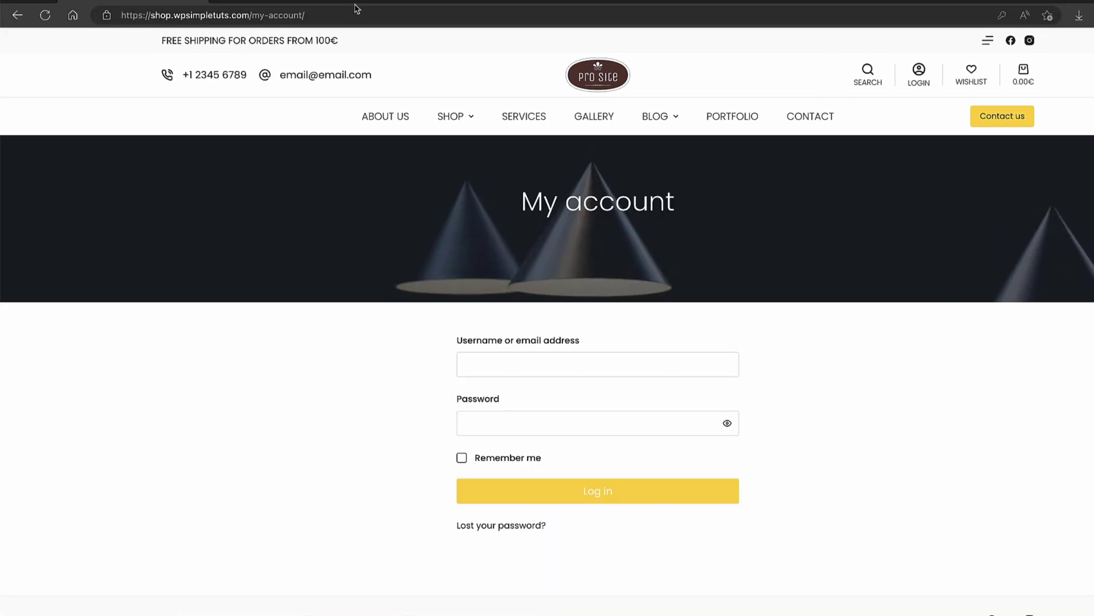
{"action": "left_click", "coordinate": [345, 17]}
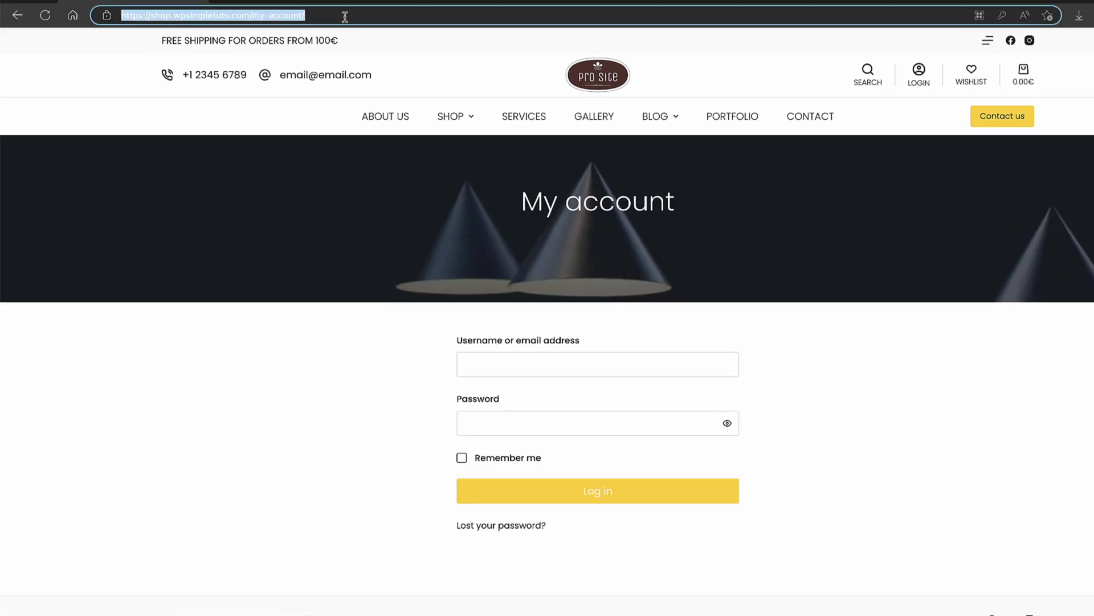
{"action": "type", "text": "https://shop.wpsimpletuts.com/demo-post/"}
{"action": "key", "text": "Return"}
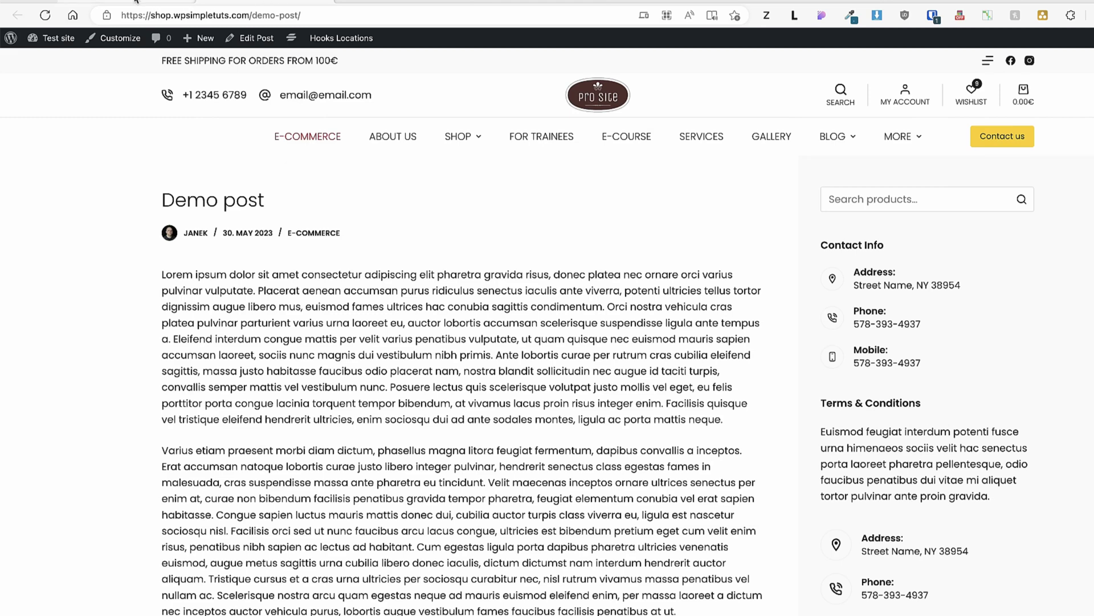
- Start a new SureMembers access group named E-commerce group
{"action": "left_click", "coordinate": [135, 1]}
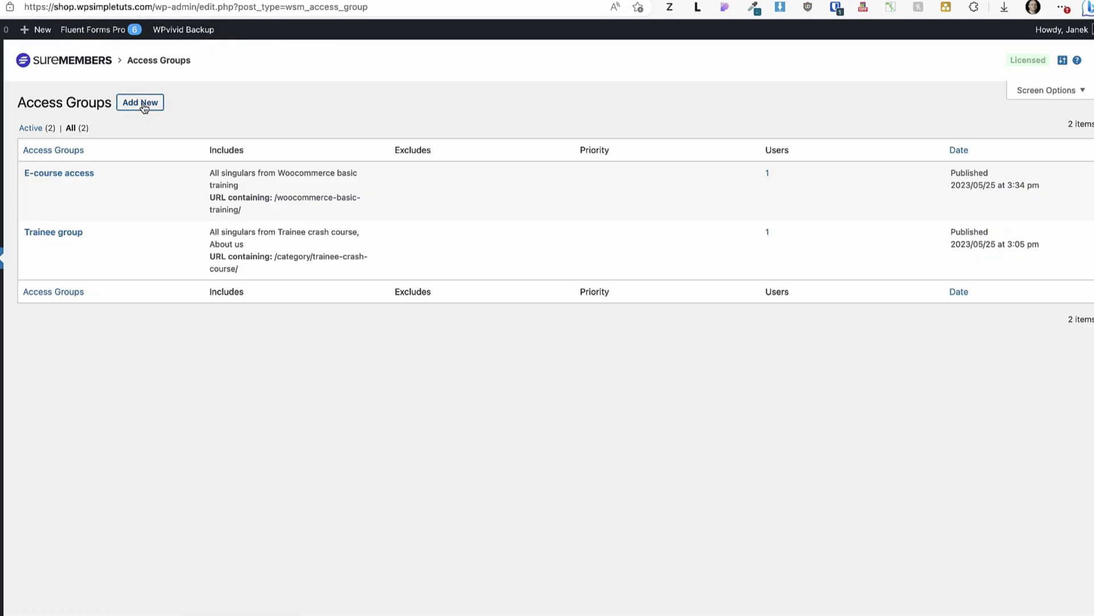
{"action": "left_click", "coordinate": [145, 107]}
{"action": "type", "text": "E-commerce group"}
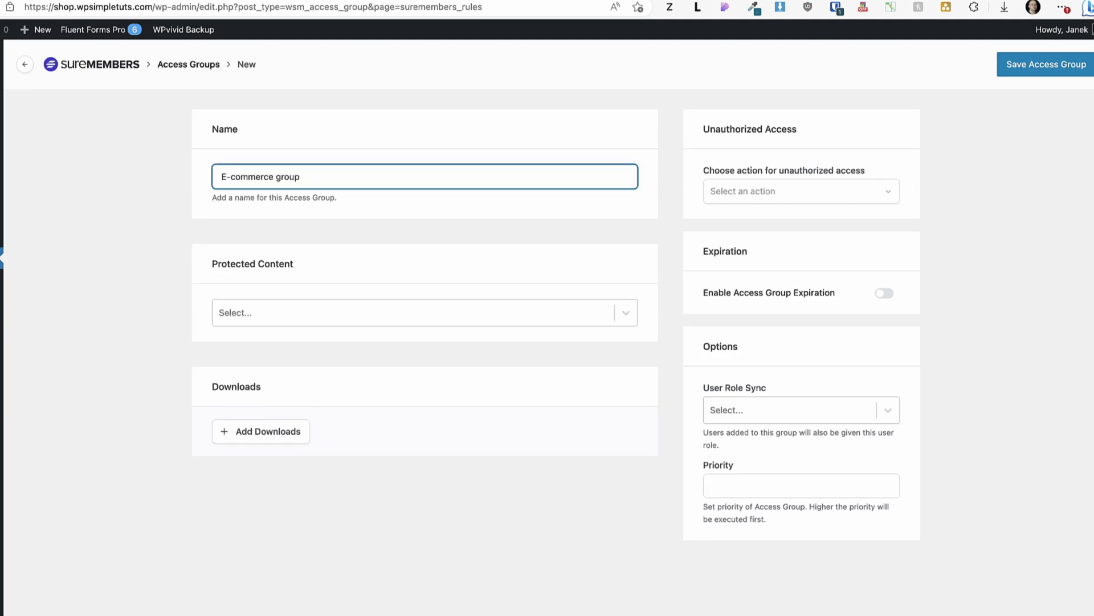
- Protect specific pages, posts or taxonomies with the access group, choosing All singulars from E-commerce
{"action": "left_click", "coordinate": [272, 318]}
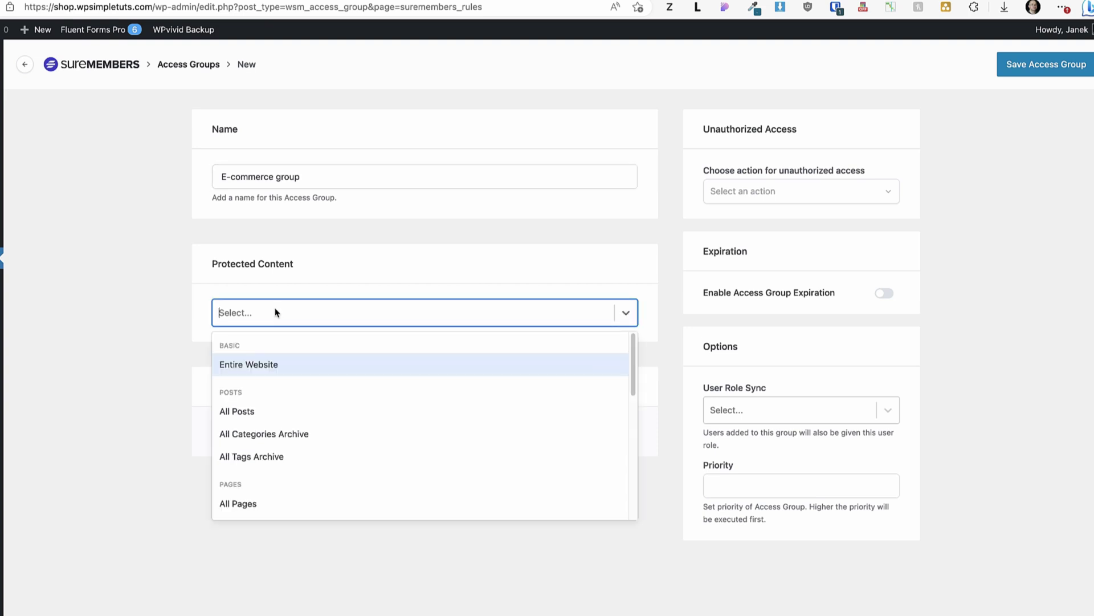
{"action": "left_click_drag", "start_coordinate": [633, 377], "coordinate": [611, 484]}
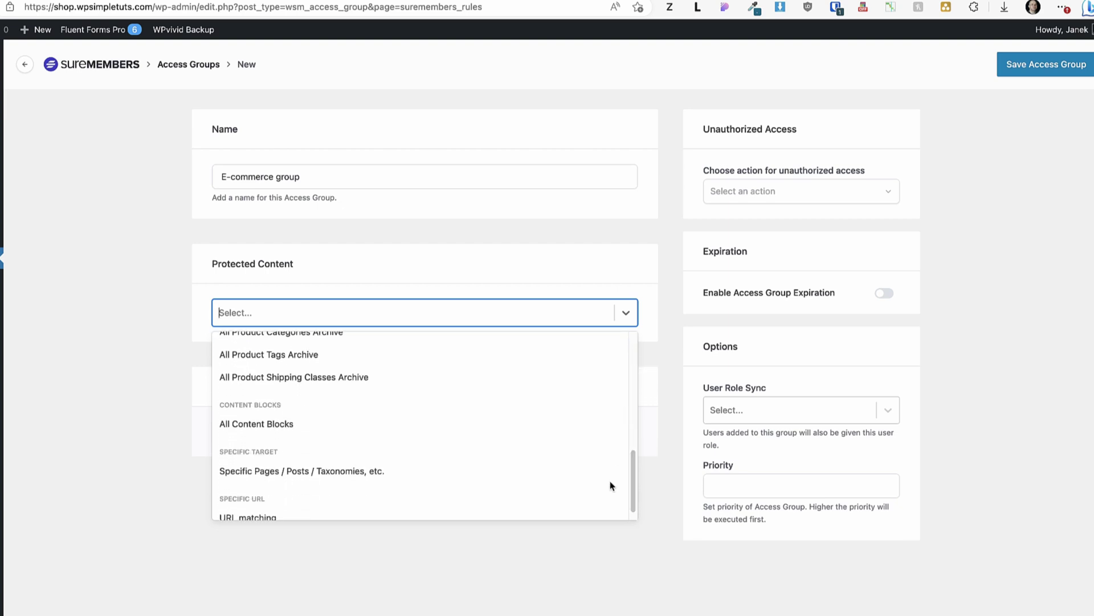
{"action": "left_click", "coordinate": [283, 472]}
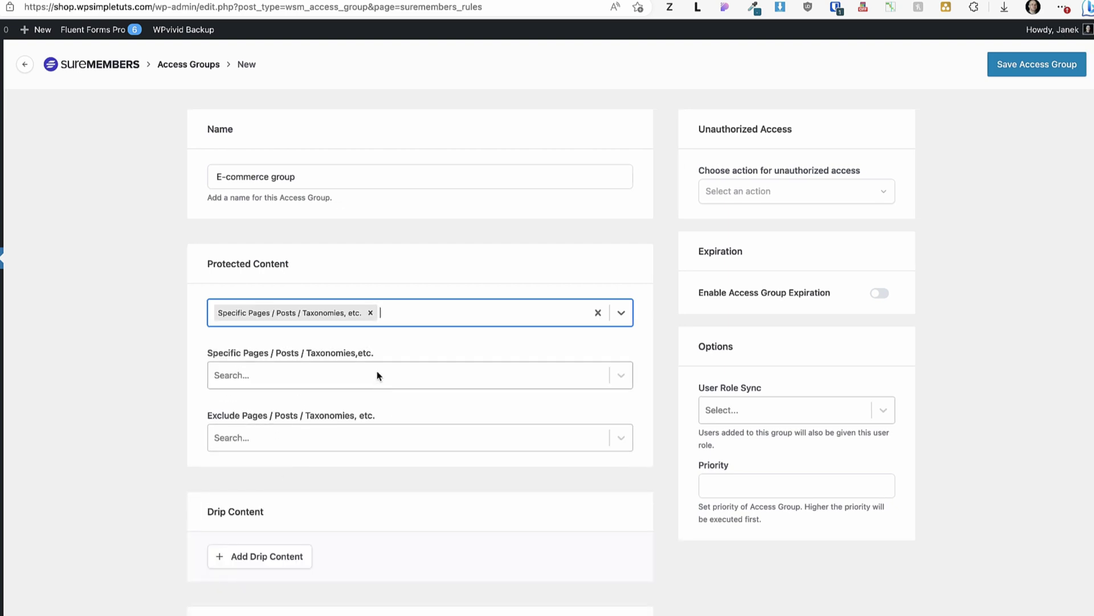
{"action": "left_click", "coordinate": [272, 375]}
{"action": "type", "text": "e-comm"}
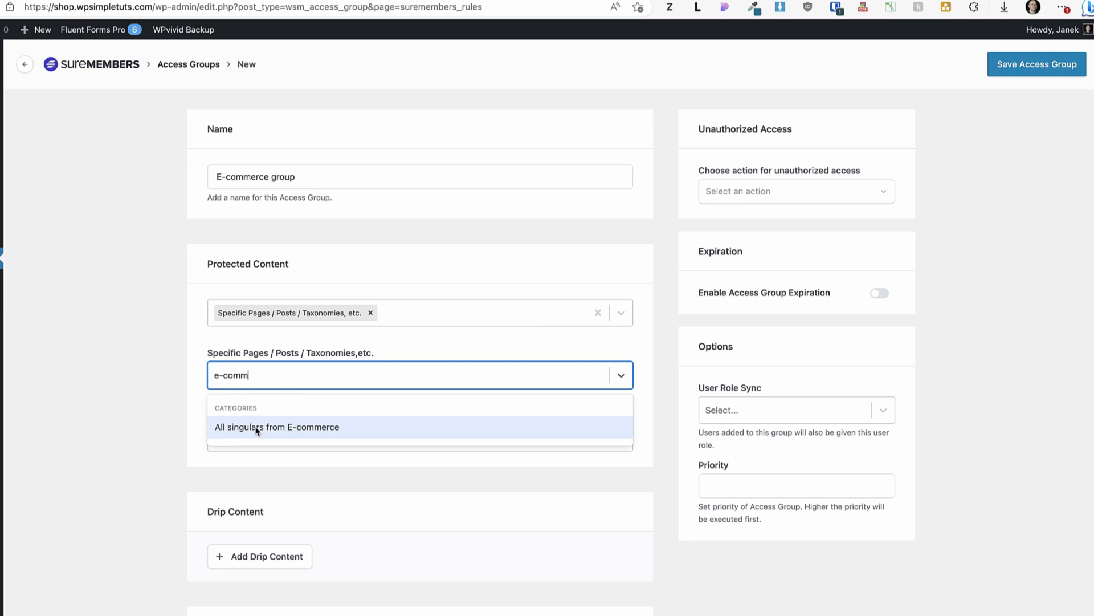
{"action": "left_click", "coordinate": [254, 427]}
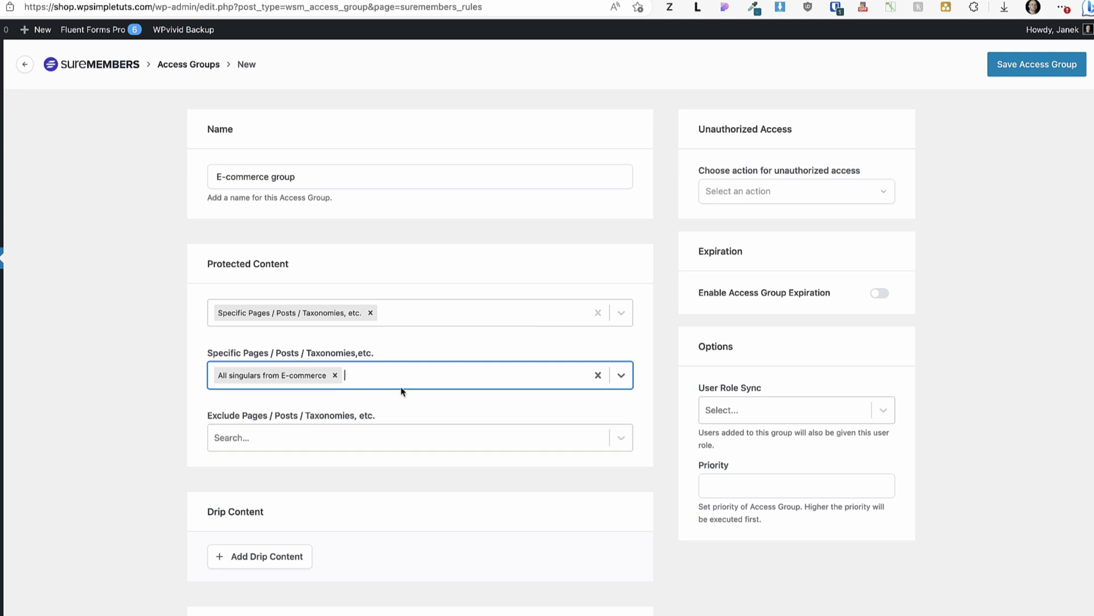
- Set the unauthorized access action to Message with the text "Access is granted only for members. Please contact administrator."
{"action": "left_click", "coordinate": [1032, 63]}
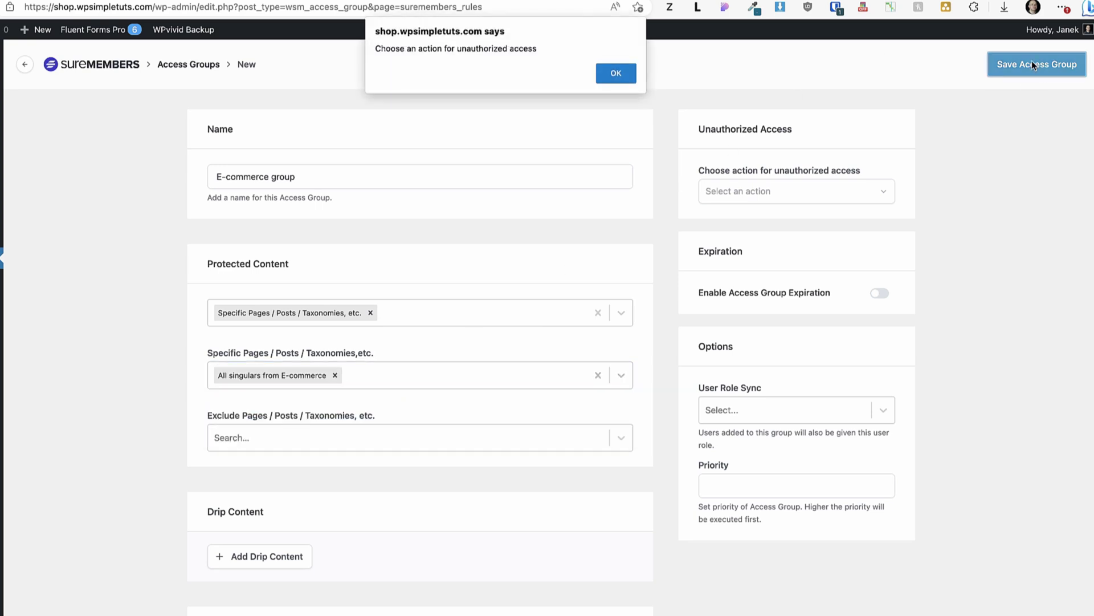
{"action": "key", "text": "Return"}
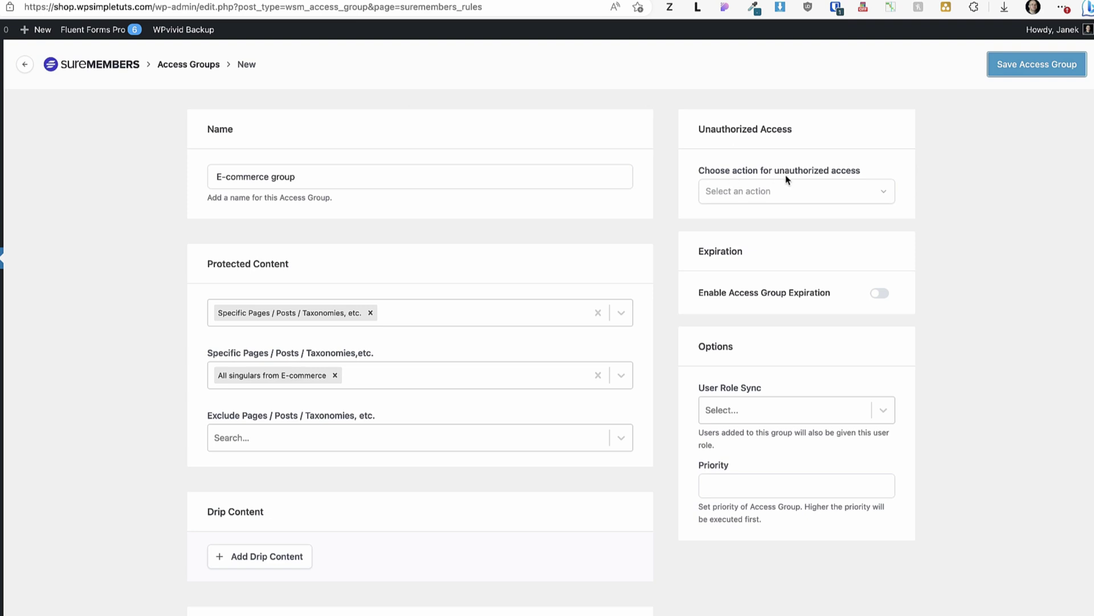
{"action": "left_click", "coordinate": [795, 192]}
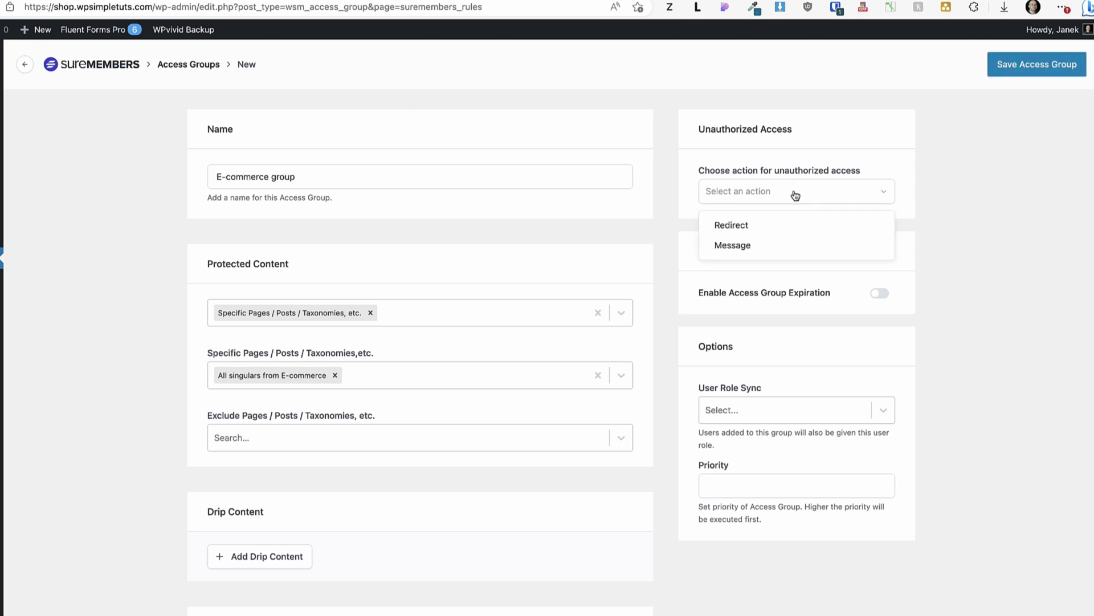
{"action": "left_click", "coordinate": [737, 246]}
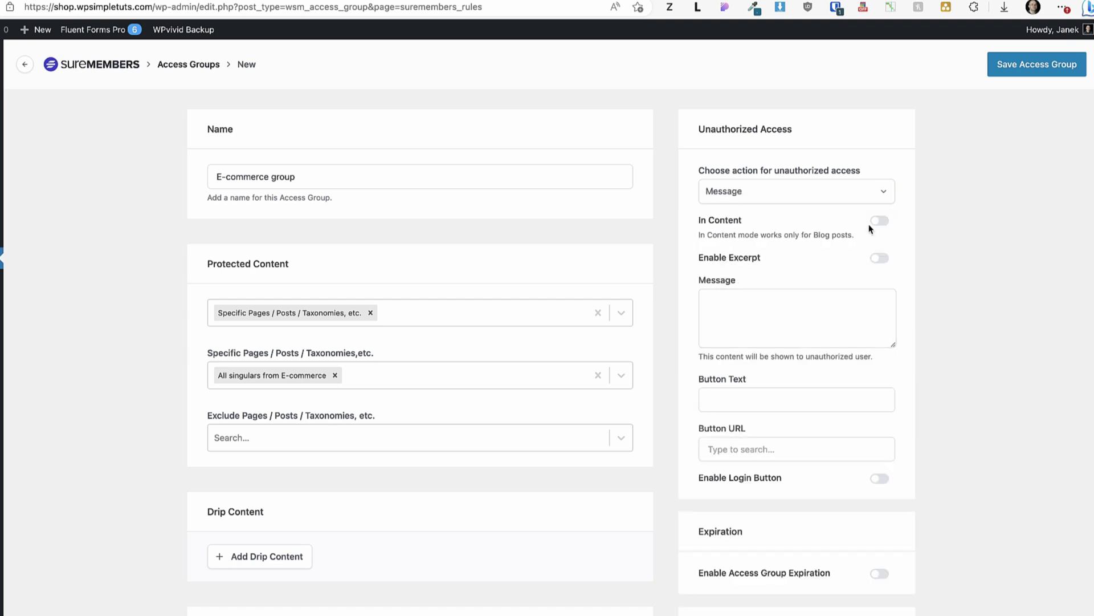
{"action": "left_click", "coordinate": [754, 306]}
{"action": "type", "text": "Access is granted only for members. Please contact administrator."}
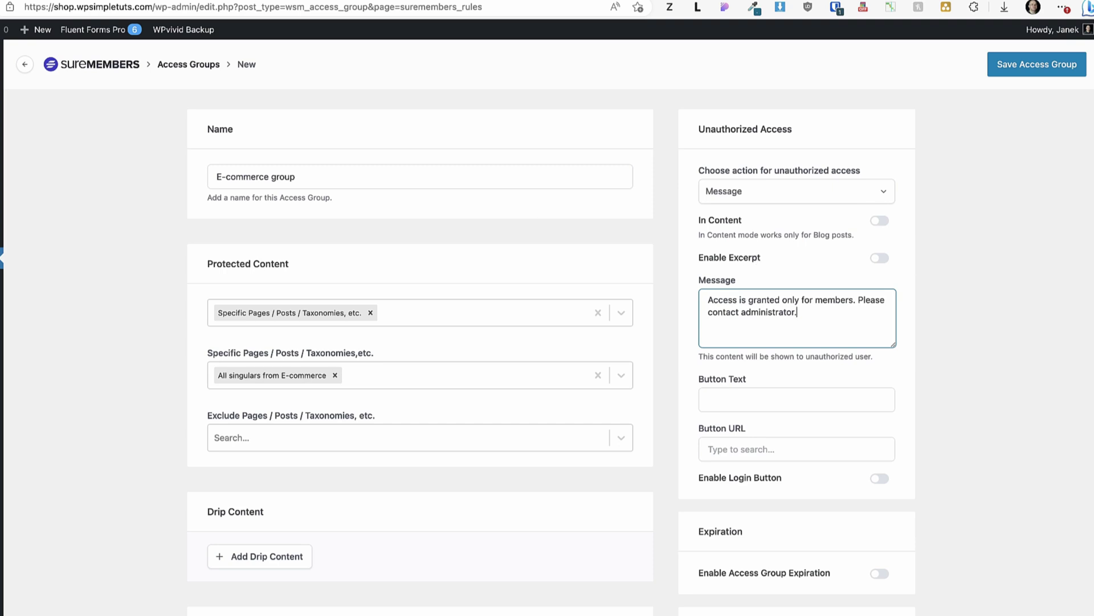
{"action": "left_click", "coordinate": [643, 284]}
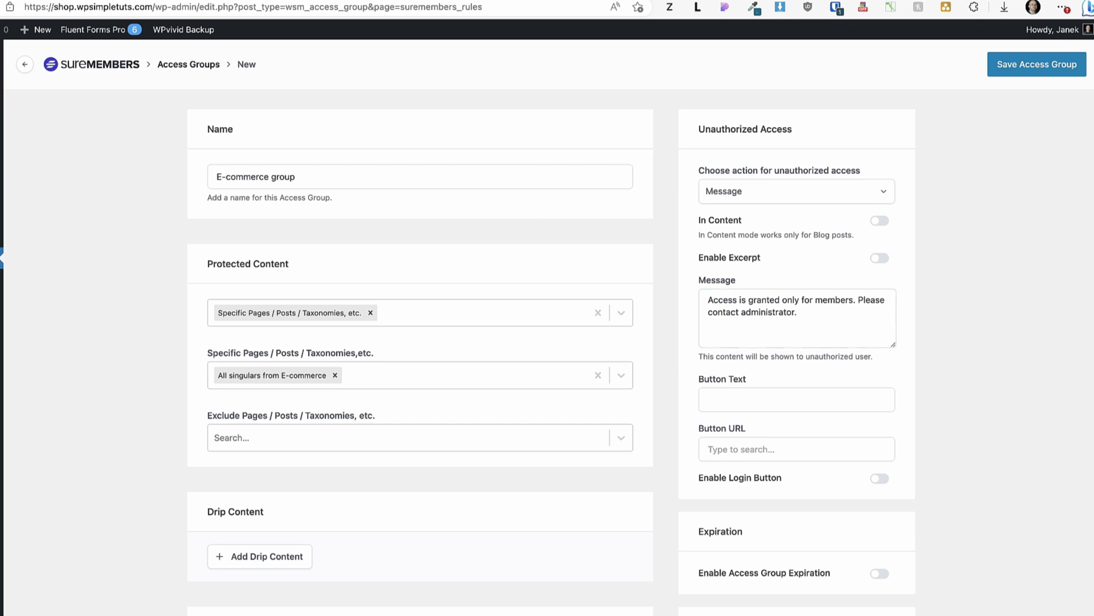
{"action": "left_click", "coordinate": [739, 395]}
{"action": "type", "text": "Contact now »"}
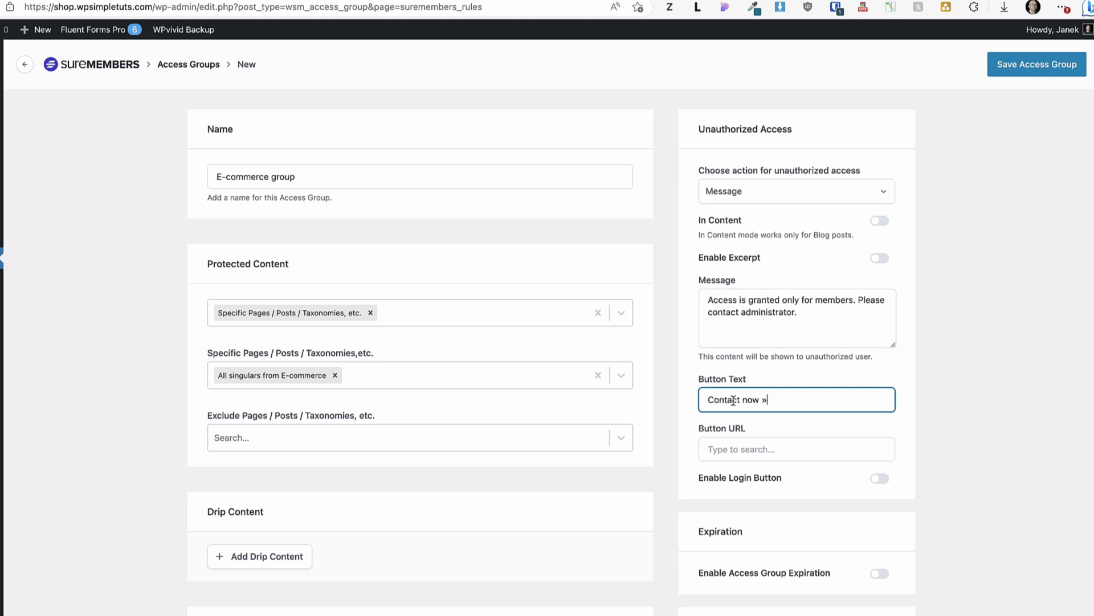
{"action": "left_click", "coordinate": [735, 437]}
{"action": "type", "text": "https://shop.wpsimpletuts.com/contact/"}
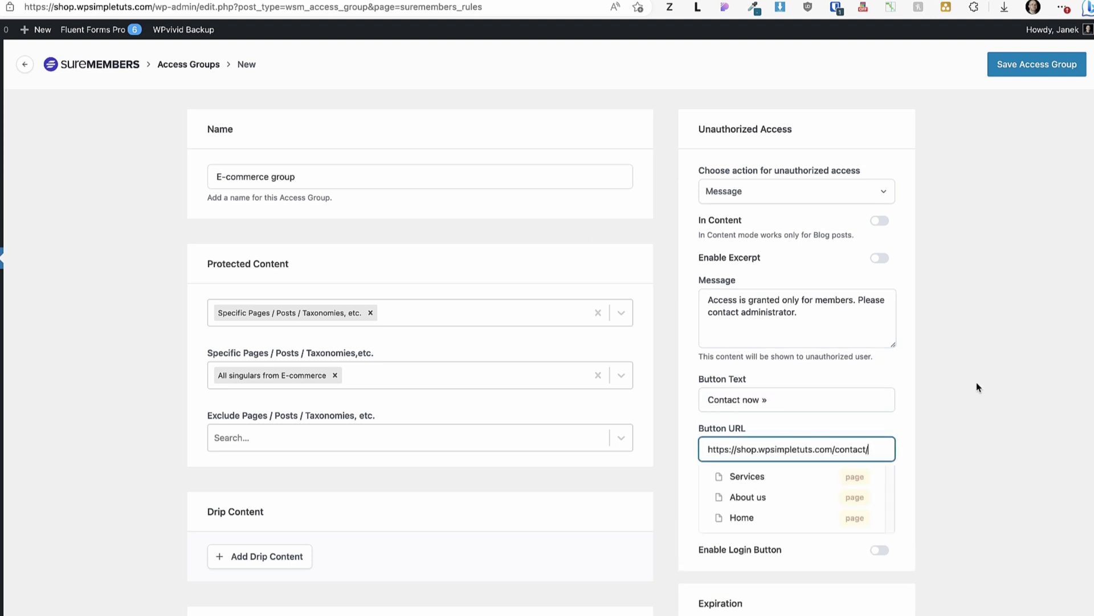
{"action": "left_click", "coordinate": [928, 452]}
- Enable the login button for unauthorized visitors and save the access group
{"action": "scroll", "coordinate": [912, 473], "scroll_direction": "down", "scroll_amount": 2}
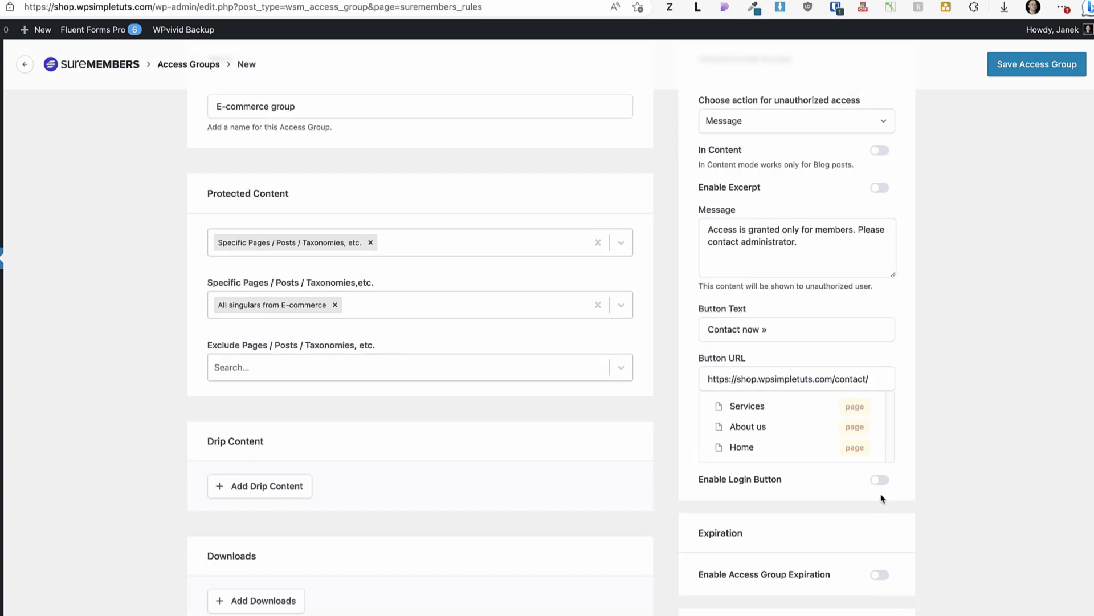
{"action": "left_click", "coordinate": [880, 480]}
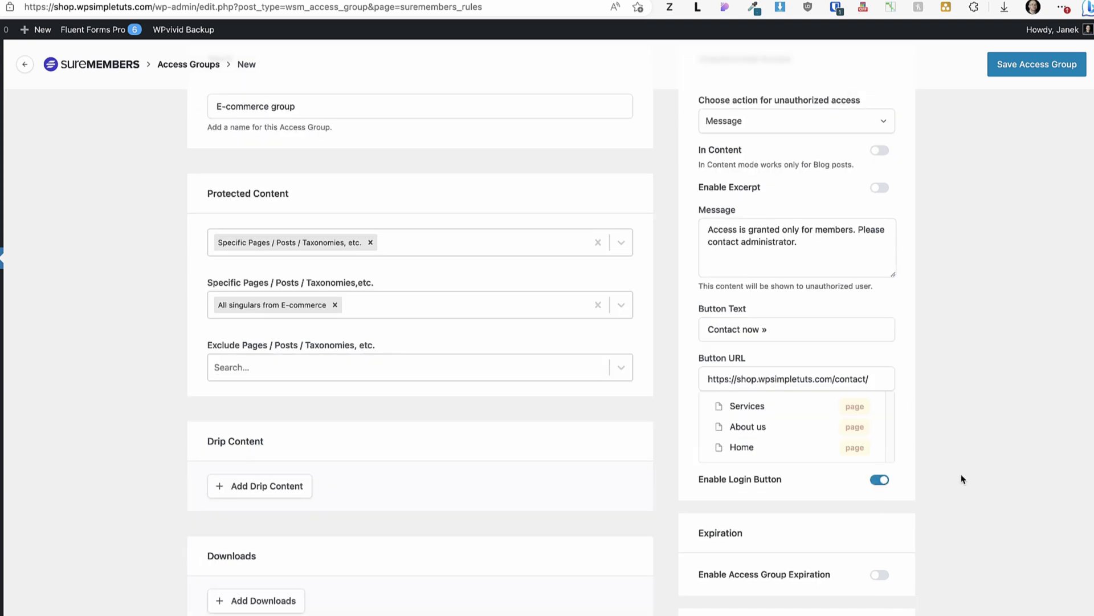
{"action": "left_click", "coordinate": [1055, 70]}
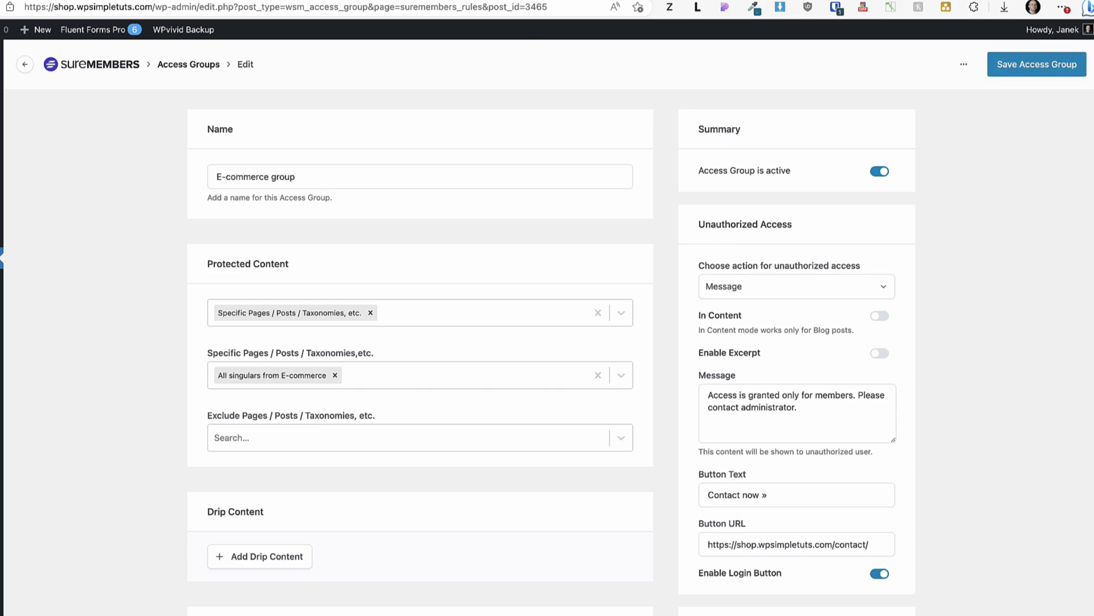
- Check the demo post in the private browser window as a logged-out visitor, then return to the admin window
{"action": "left_click", "coordinate": [14, 71]}
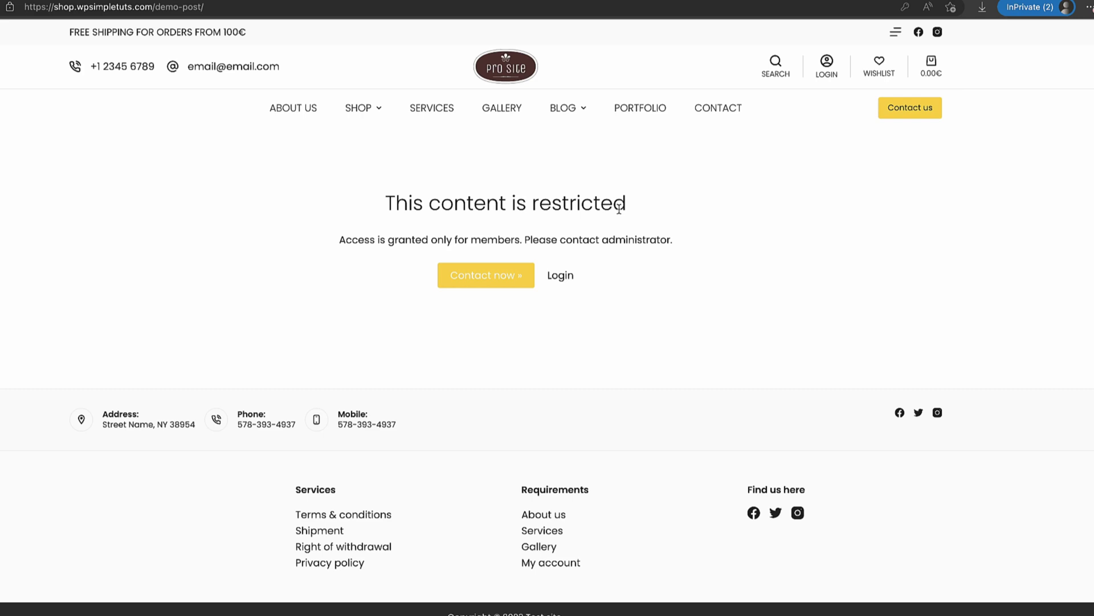
{"action": "key", "text": "ctrl+Right"}
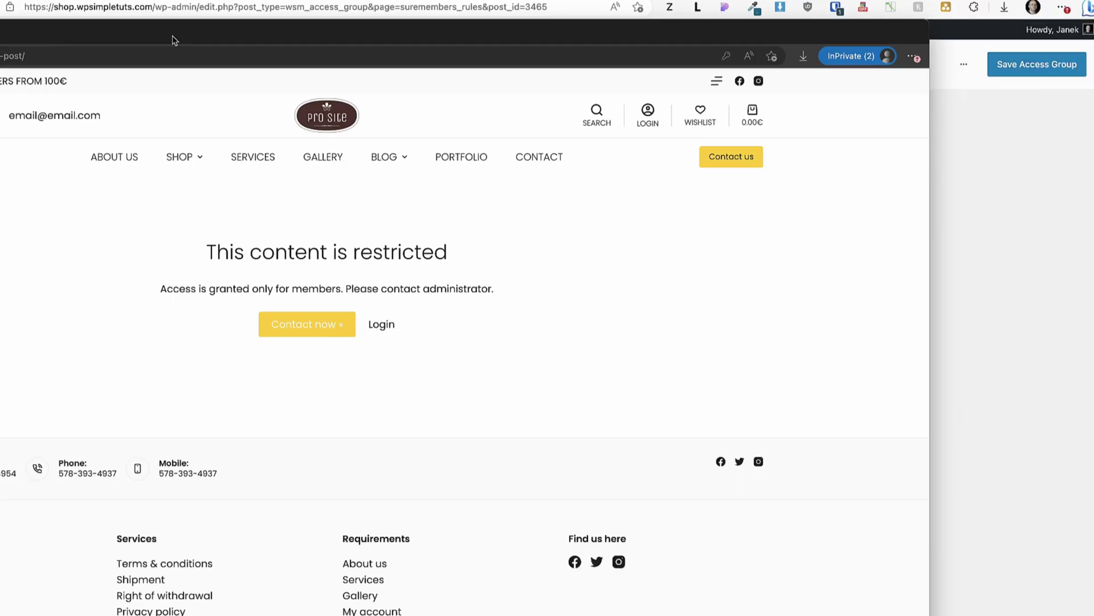
- Check the E-commerce category archive and its demo post as a logged-out visitor in the private window, then return to the archive
{"action": "key", "text": "ctrl+Left"}
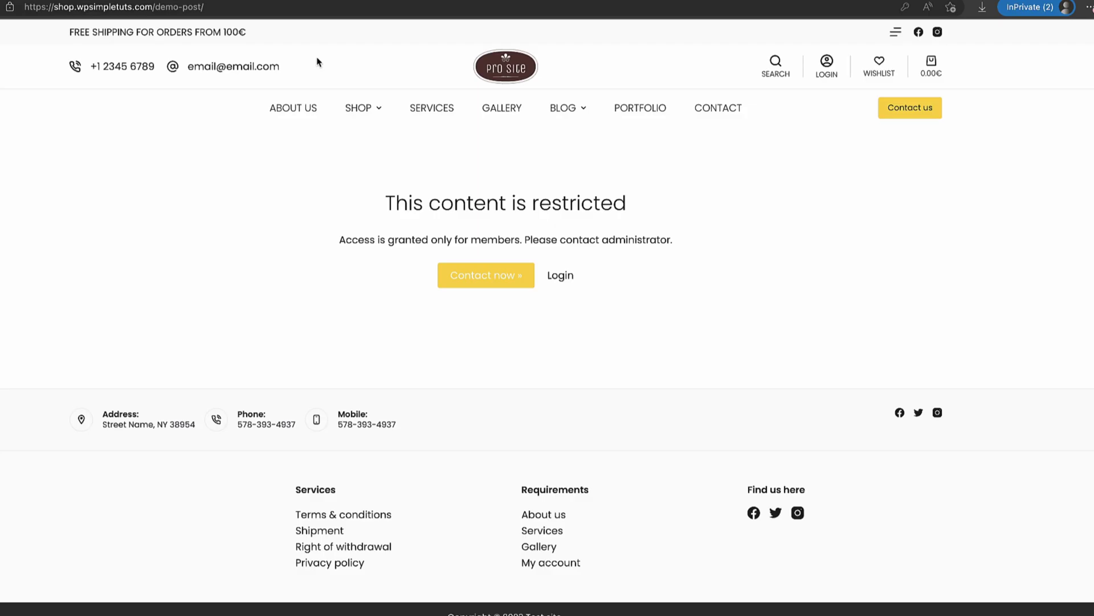
{"action": "left_click", "coordinate": [236, 7]}
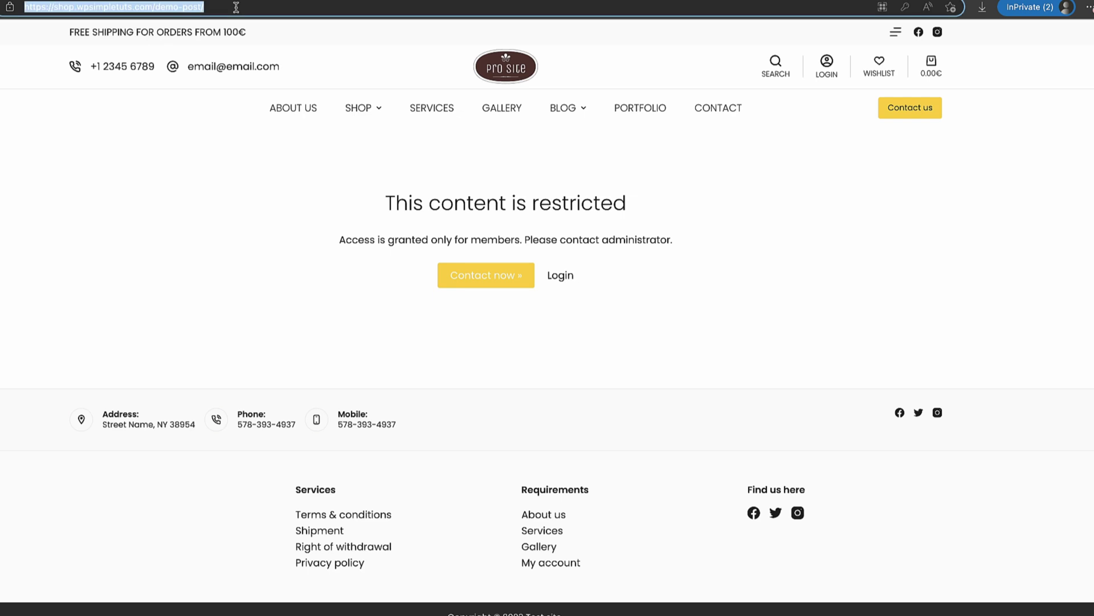
{"action": "type", "text": "https://shop.wpsimpletuts.com/category/e-commerce/"}
{"action": "key", "text": "Return"}
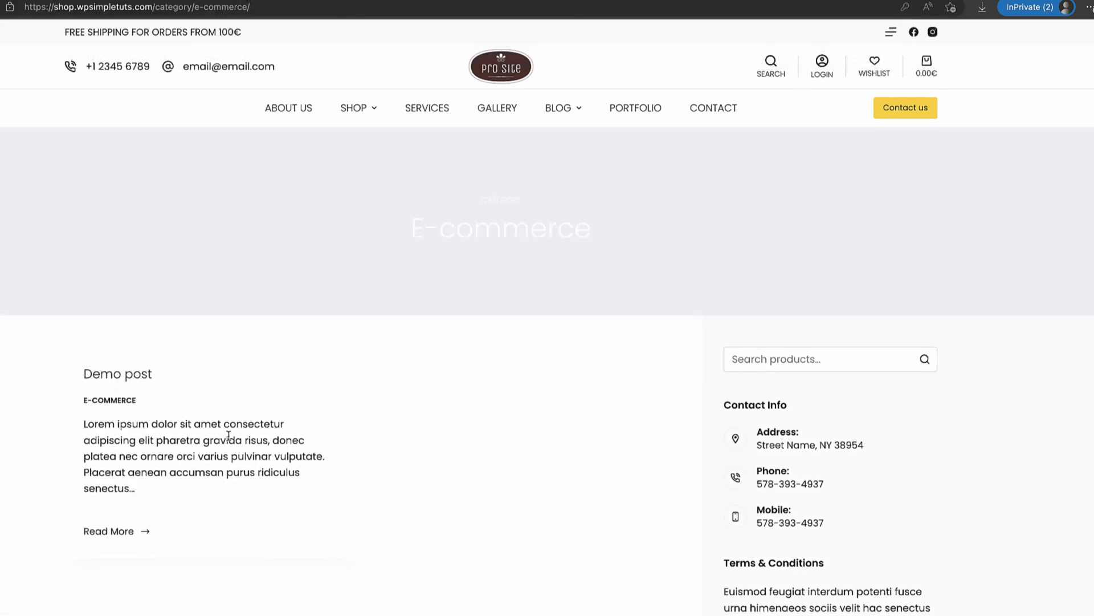
{"action": "left_click", "coordinate": [118, 376]}
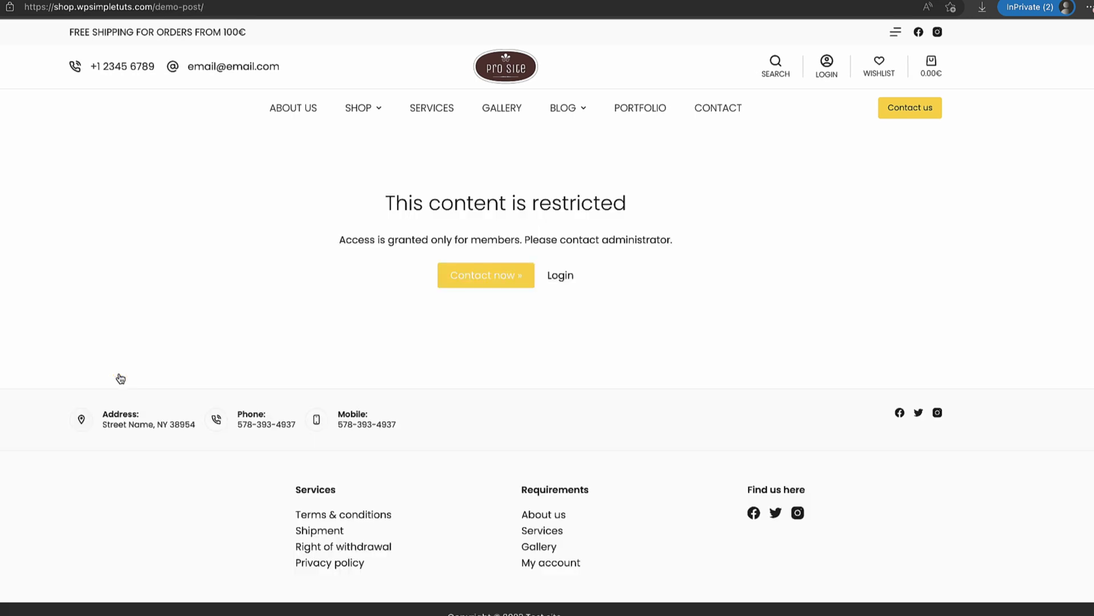
{"action": "key", "text": "alt+Left"}
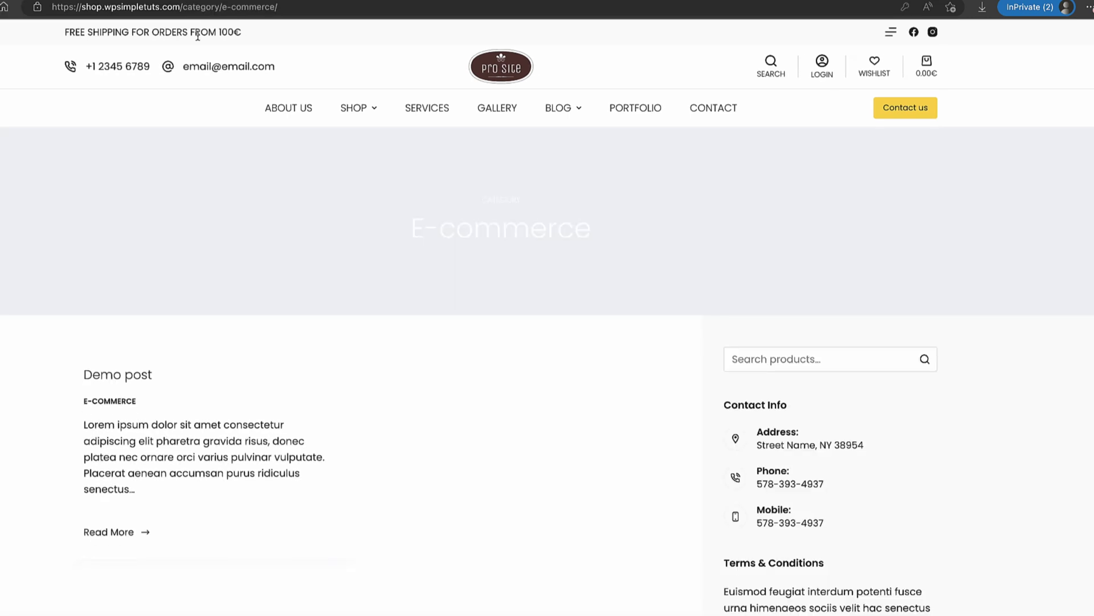
- Copy the E-commerce category archive's URL and switch back to the E-commerce group's edit page in the admin window
{"action": "left_click", "coordinate": [62, 2]}
{"action": "key", "text": "ctrl+c"}
{"action": "left_click_drag", "start_coordinate": [62, 2], "coordinate": [265, 105]}
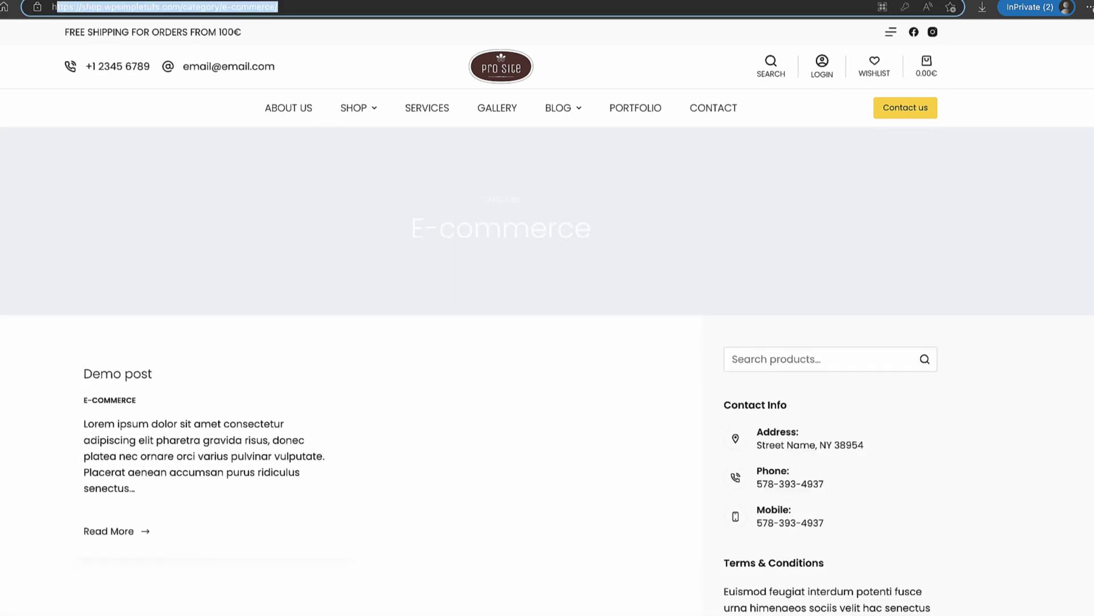
{"action": "key", "text": "super+w"}
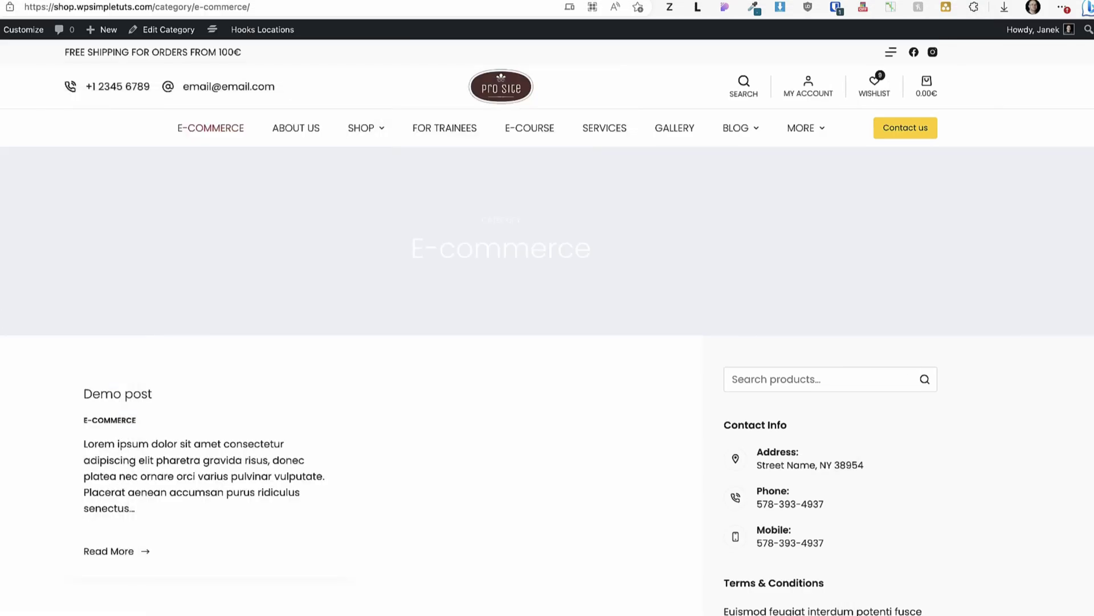
{"action": "key", "text": "ctrl+Tab"}
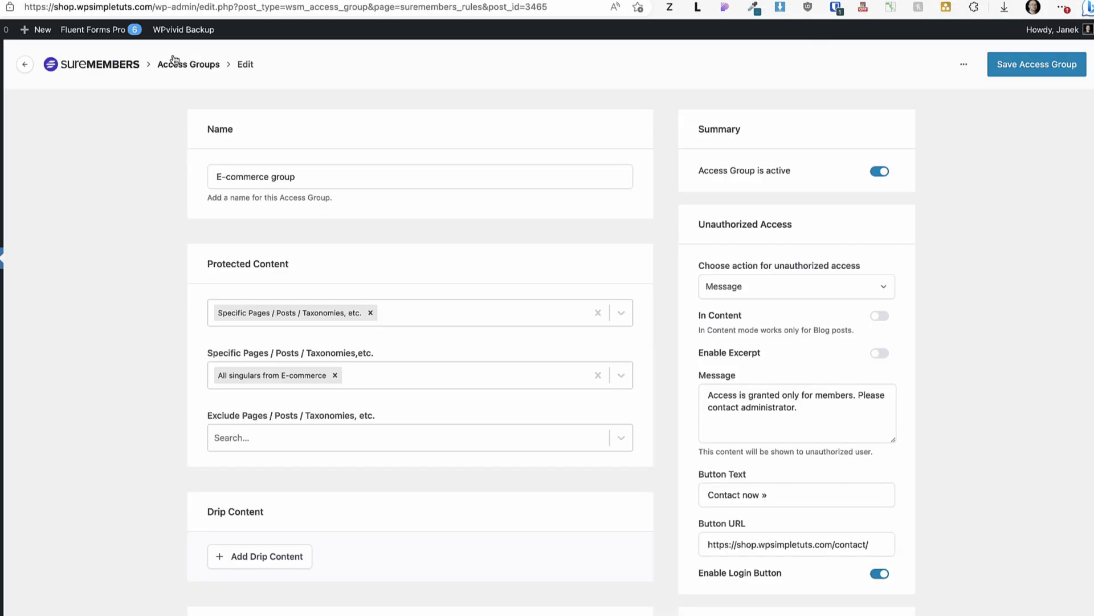
- Add URL matching to the E-commerce group's protected content
{"action": "left_click", "coordinate": [407, 316]}
{"action": "scroll", "coordinate": [620, 494], "scroll_direction": "down", "scroll_amount": 10}
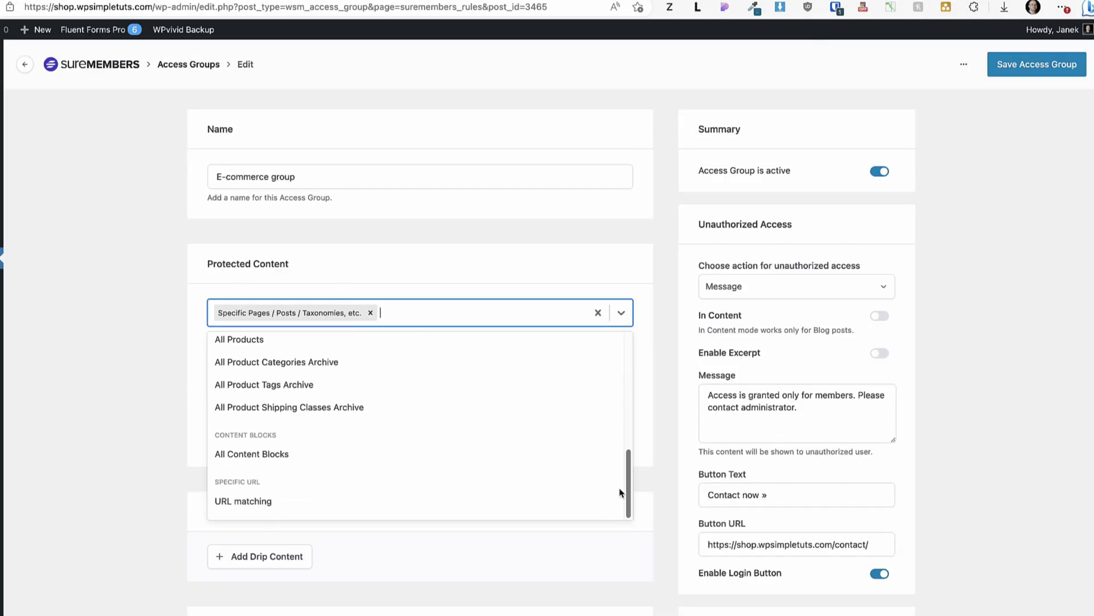
{"action": "left_click", "coordinate": [265, 502]}
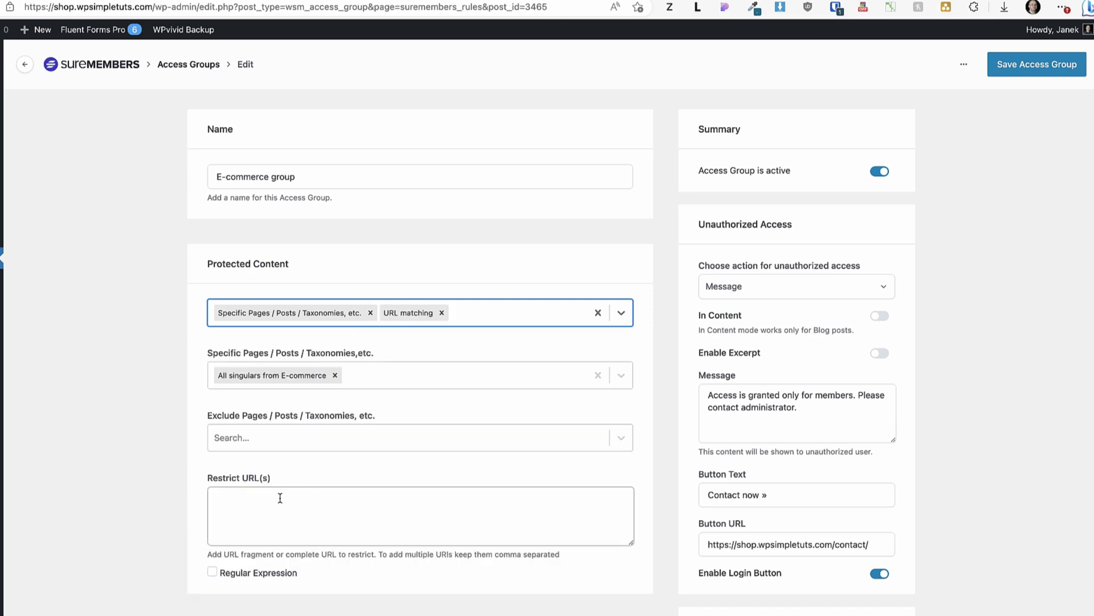
- Restrict the URL fragment /category/e-commerce/, save the access group, and reload the category archive in the private window
{"action": "left_click", "coordinate": [297, 500]}
{"action": "key", "text": "ctrl+v"}
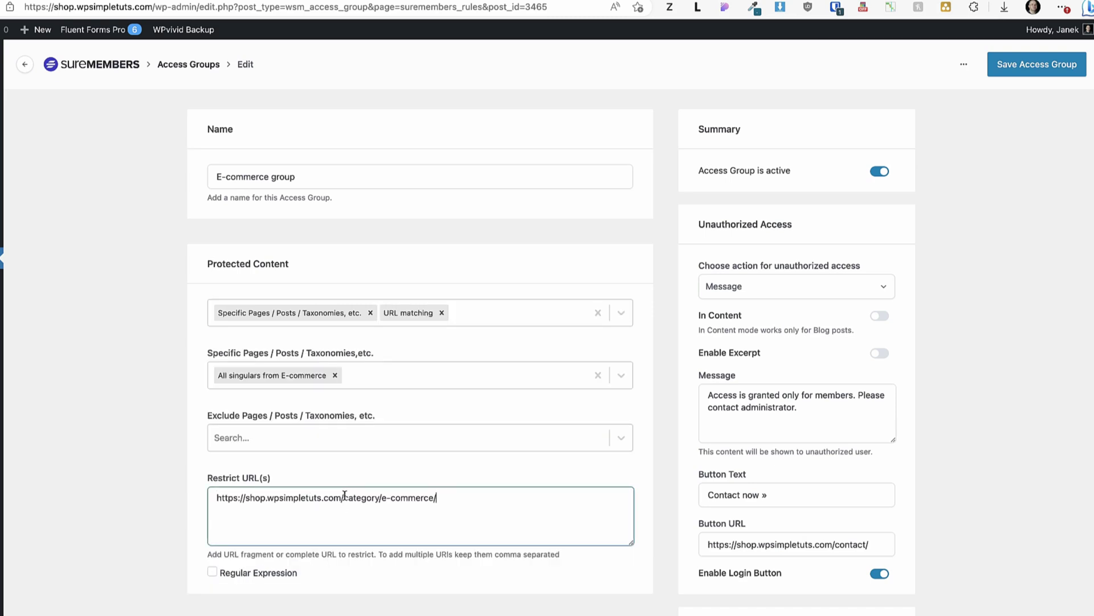
{"action": "left_click_drag", "start_coordinate": [341, 497], "coordinate": [190, 498]}
{"action": "key", "text": "BackSpace"}
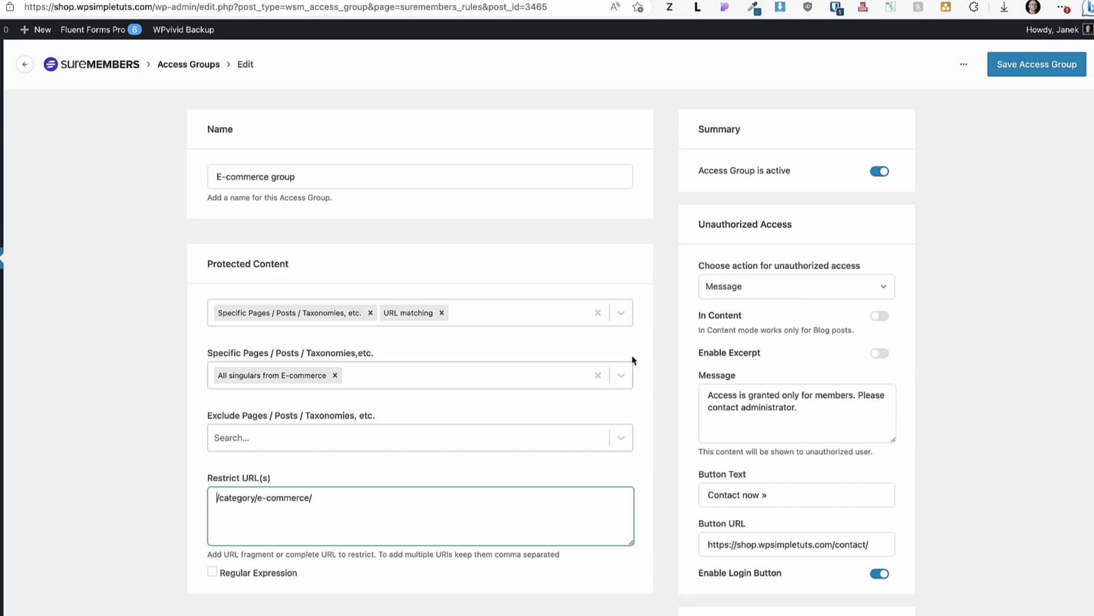
{"action": "left_click", "coordinate": [1022, 66]}
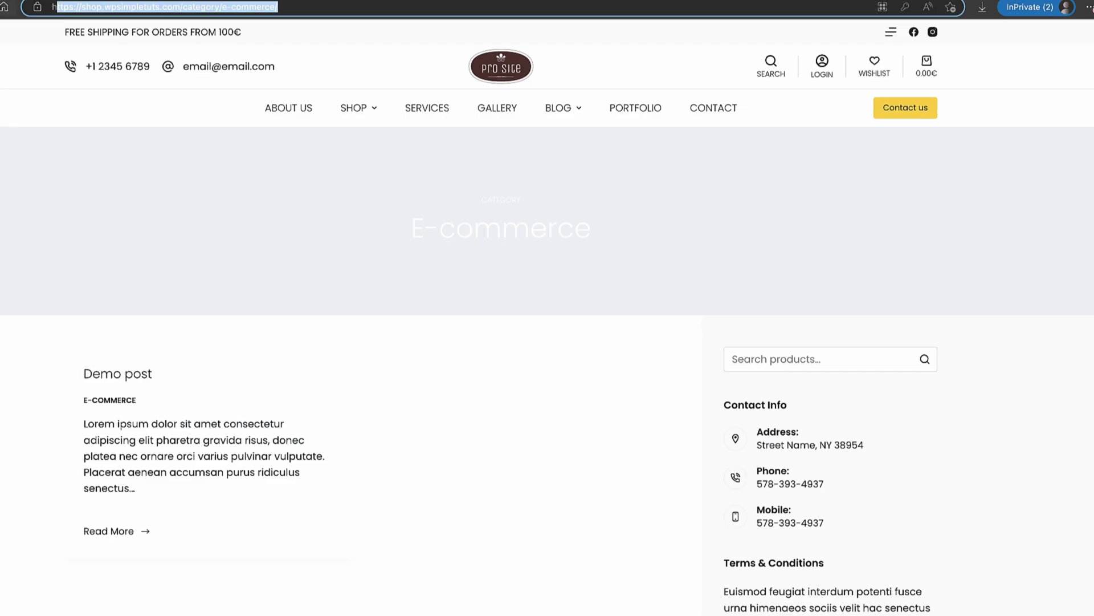
{"action": "key", "text": "F5"}
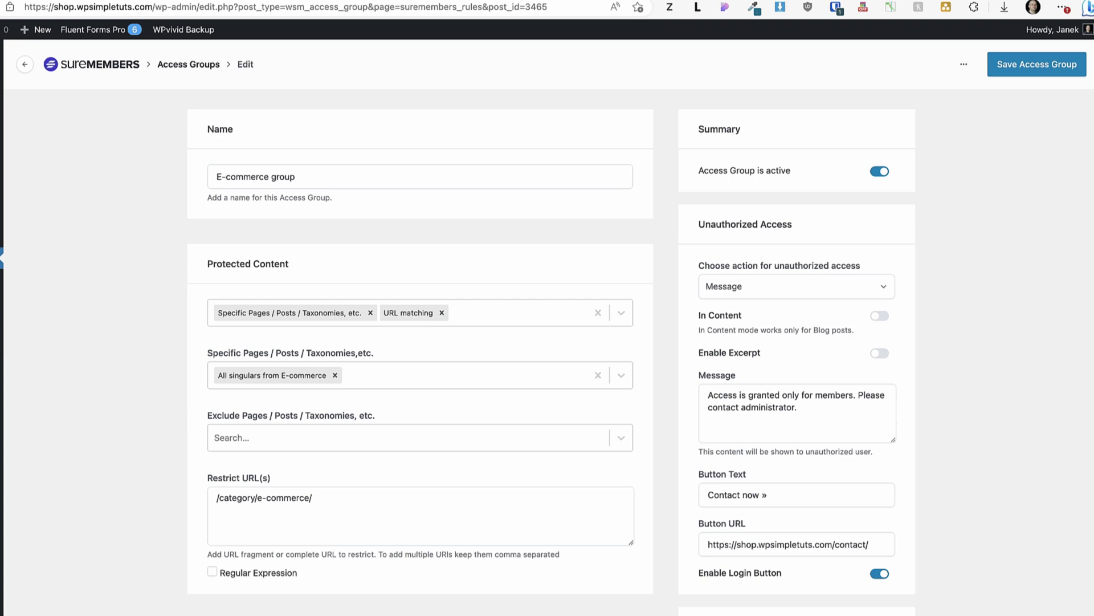
- Add a drip content rule that shows the Woocommerce setup post after 2 days at 00:00 AM
{"action": "scroll", "coordinate": [217, 330], "scroll_direction": "down", "scroll_amount": 5}
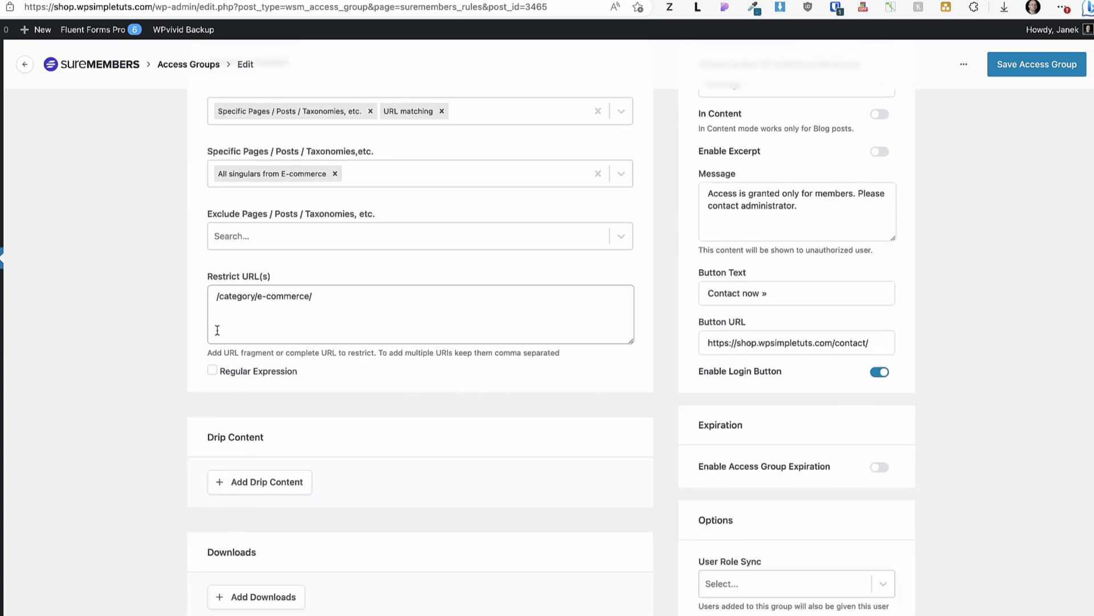
{"action": "left_click", "coordinate": [257, 410]}
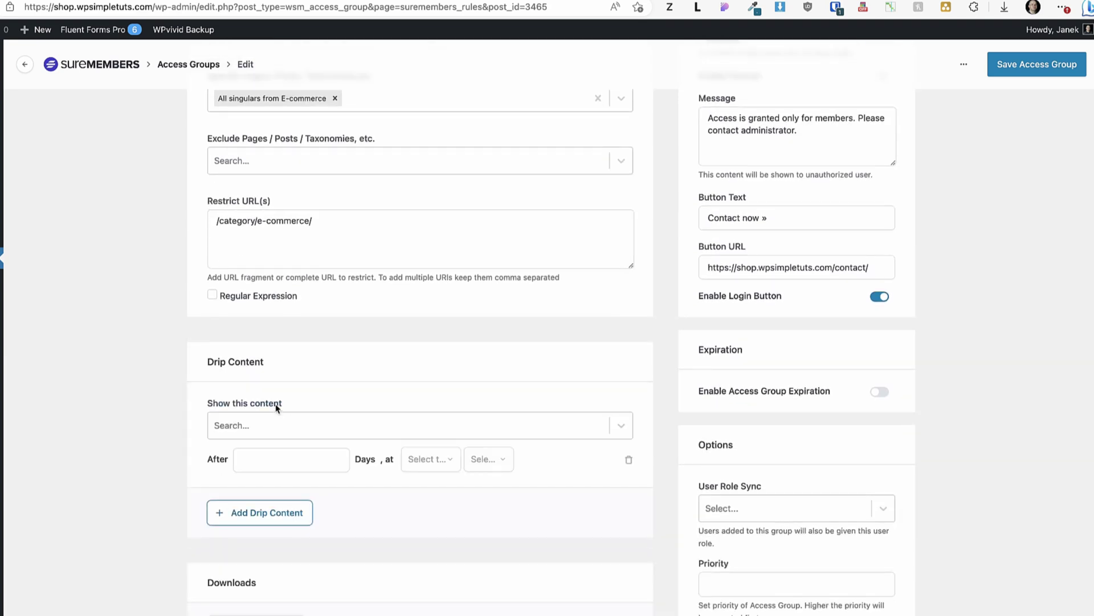
{"action": "left_click", "coordinate": [269, 425]}
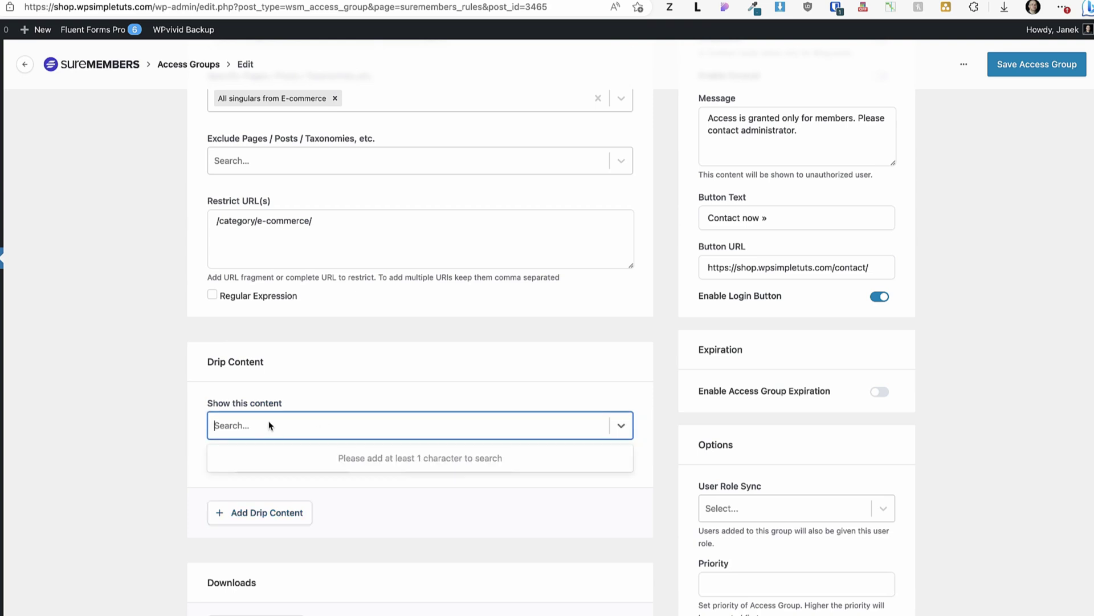
{"action": "type", "text": "wooc"}
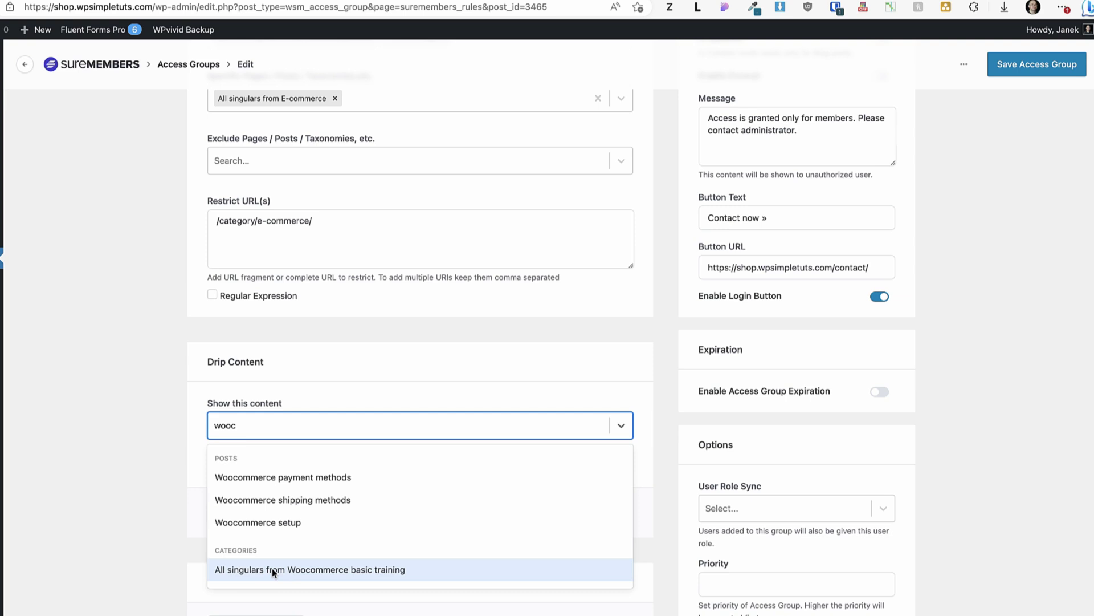
{"action": "left_click", "coordinate": [265, 522]}
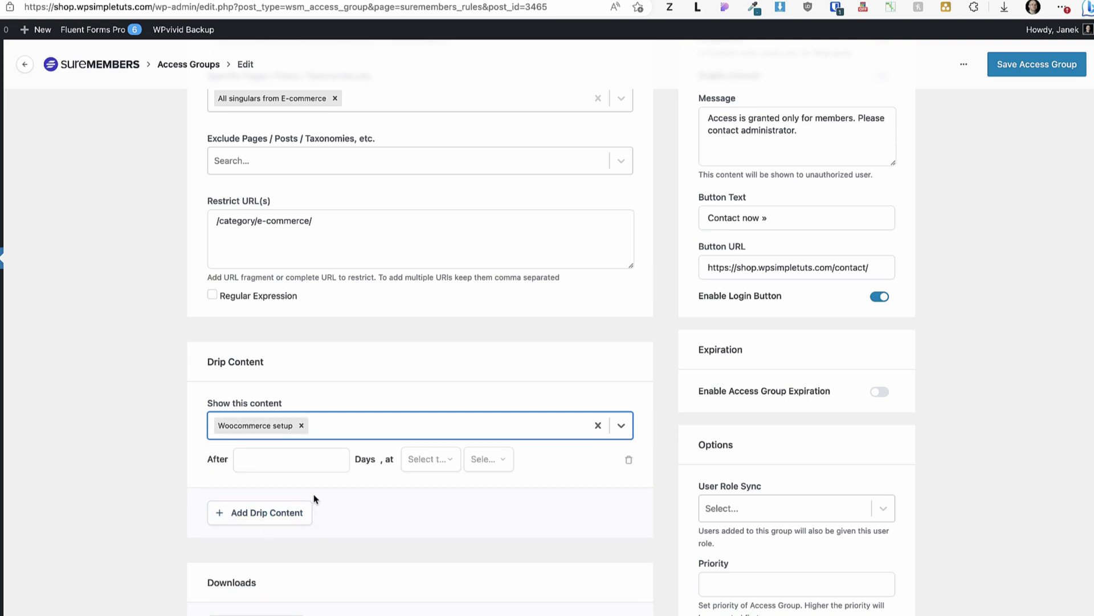
{"action": "left_click", "coordinate": [294, 451]}
{"action": "type", "text": "2"}
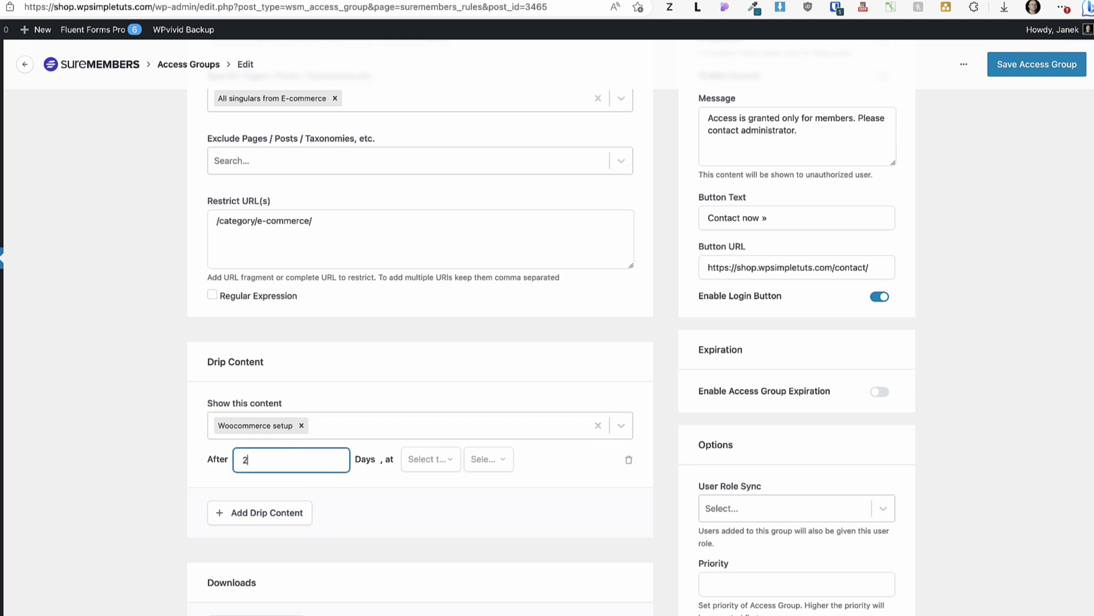
{"action": "left_click", "coordinate": [423, 467]}
{"action": "left_click", "coordinate": [433, 342]}
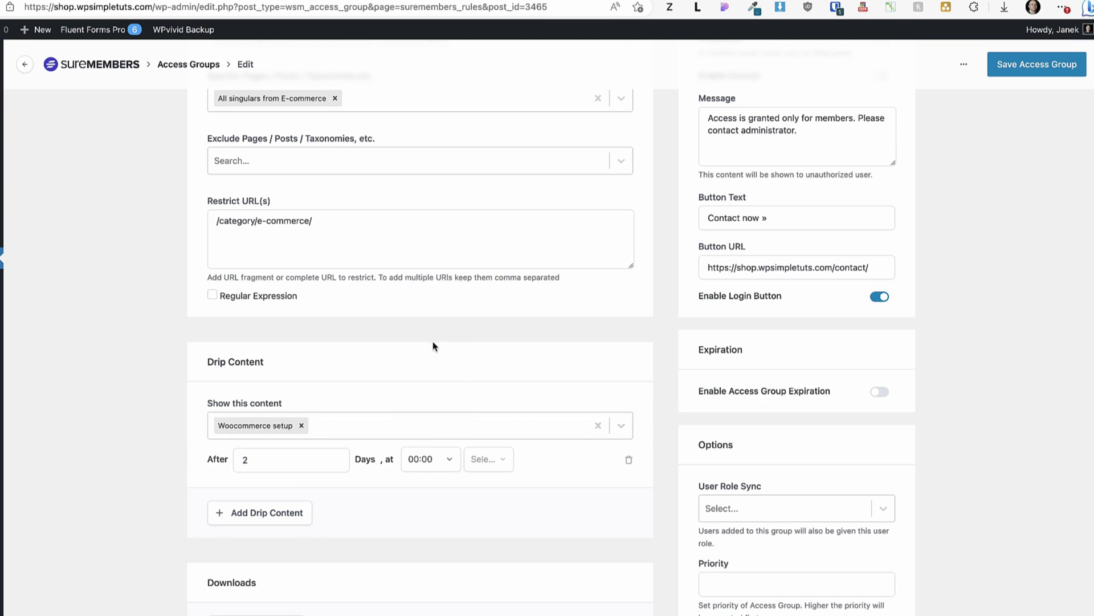
- Add a second drip content rule for the Woocommerce shipping methods post
{"action": "left_click", "coordinate": [257, 513]}
{"action": "scroll", "coordinate": [360, 520], "scroll_direction": "down", "scroll_amount": 3}
{"action": "left_click", "coordinate": [267, 366]}
{"action": "type", "text": "wooc"}
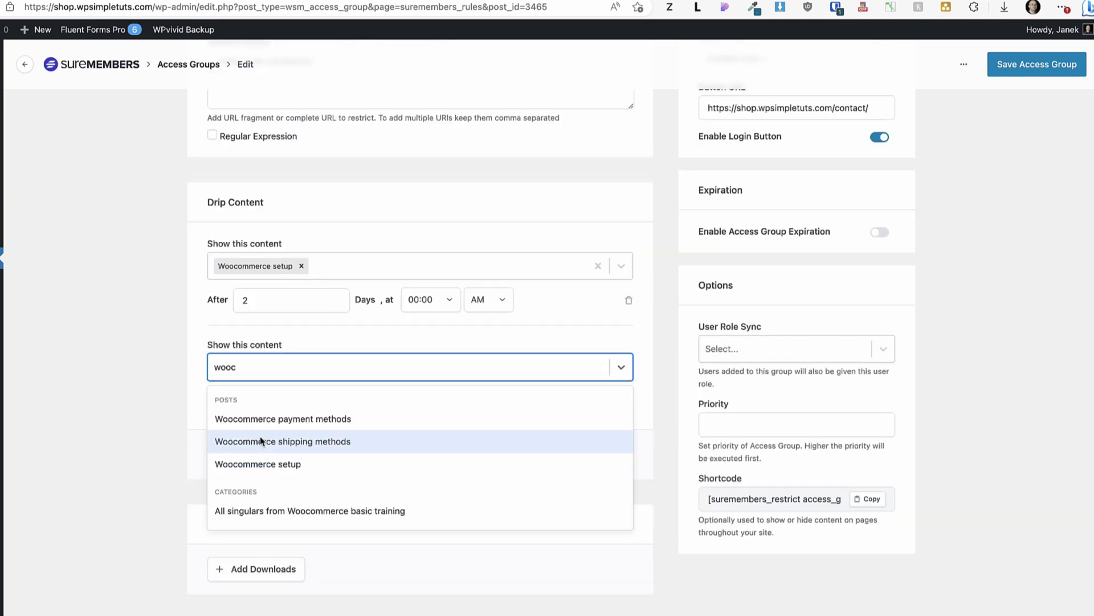
{"action": "left_click", "coordinate": [260, 436]}
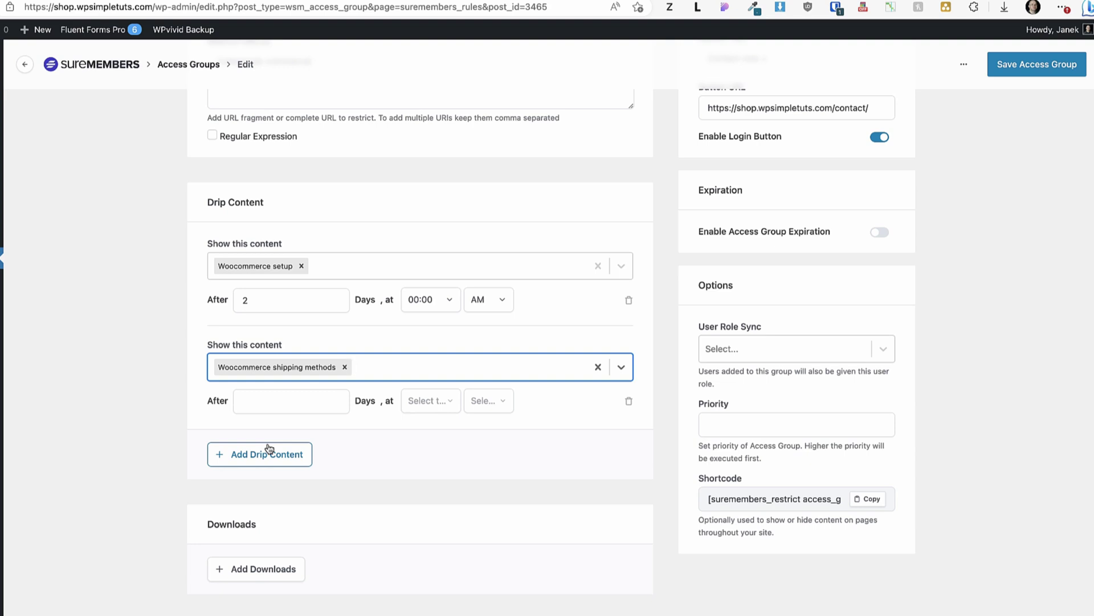
- Clear the posts from both drip content rules and remove the rules from the group
{"action": "left_click", "coordinate": [598, 368]}
{"action": "left_click", "coordinate": [598, 266]}
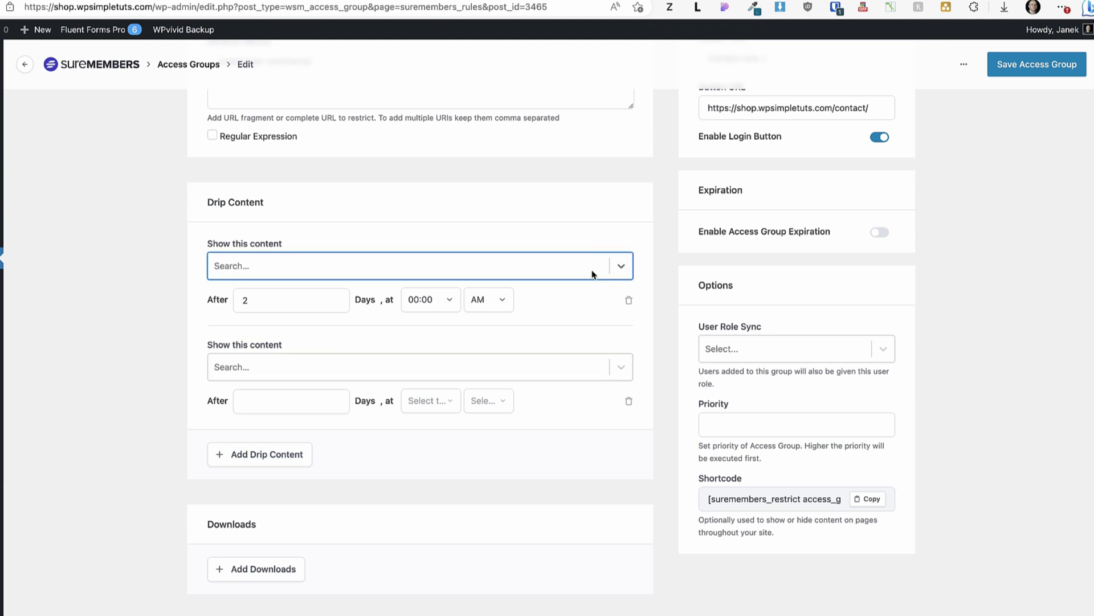
{"action": "left_click", "coordinate": [591, 273]}
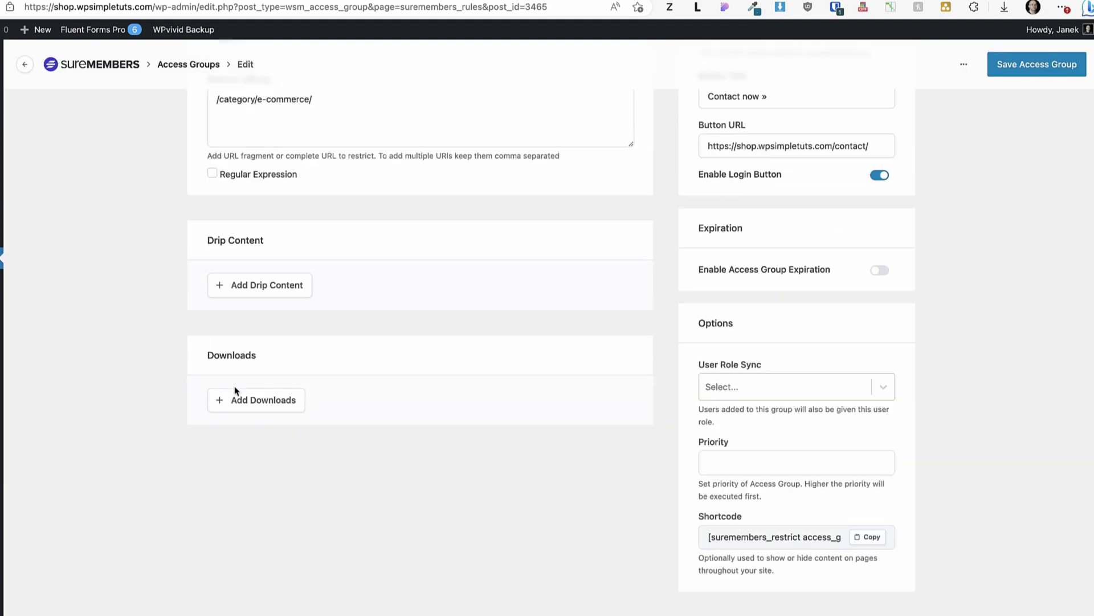
- View the private media library for the group's downloads, close it without adding files, and return to the access groups list
{"action": "left_click", "coordinate": [264, 404]}
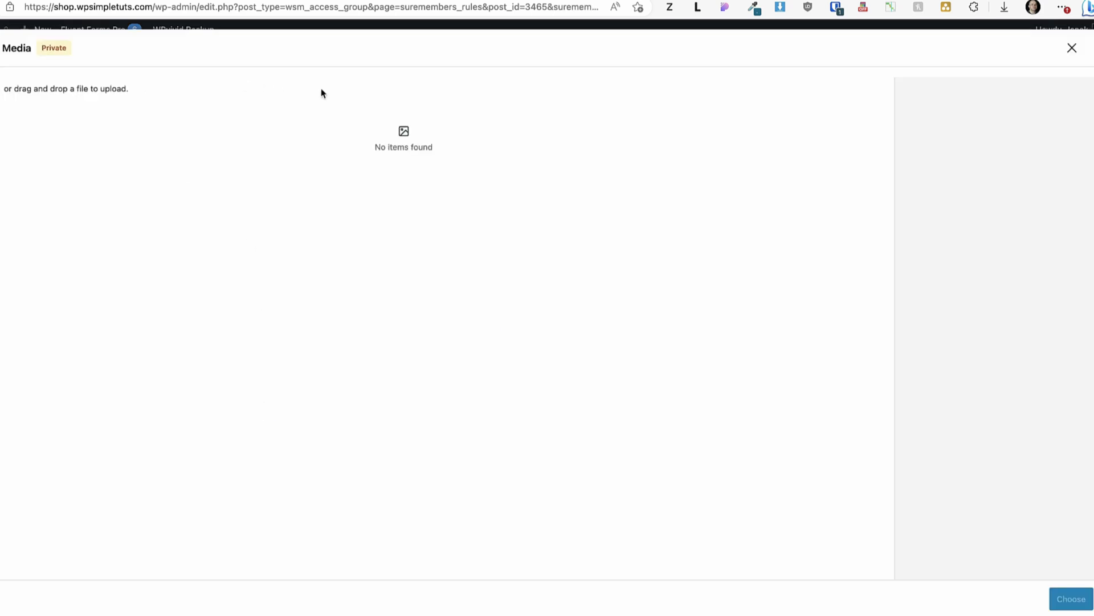
{"action": "left_click", "coordinate": [1075, 49]}
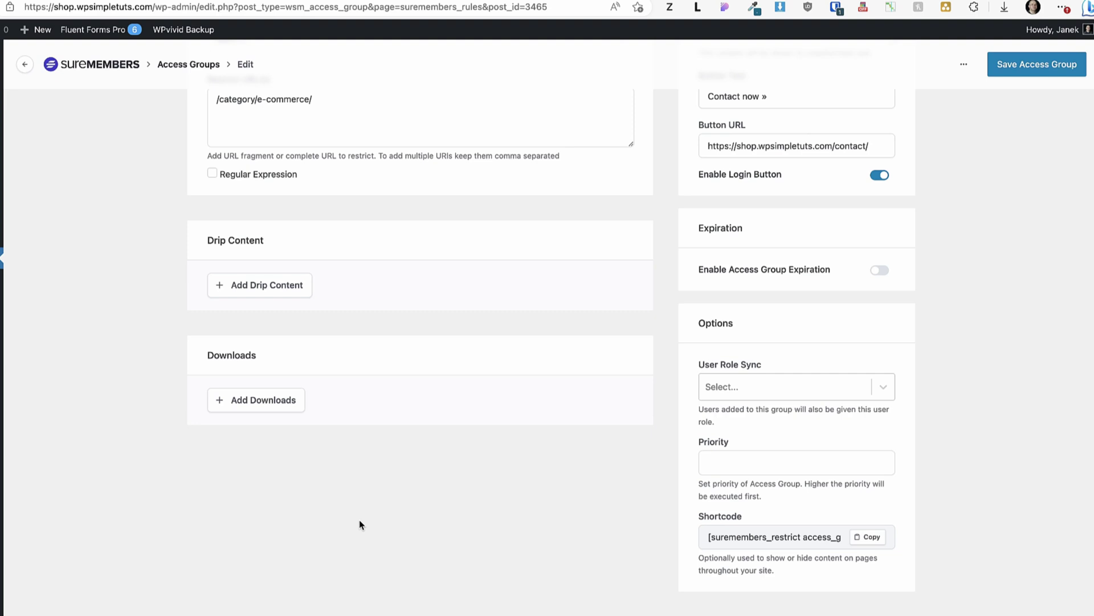
{"action": "scroll", "coordinate": [360, 519], "scroll_direction": "up", "scroll_amount": 10}
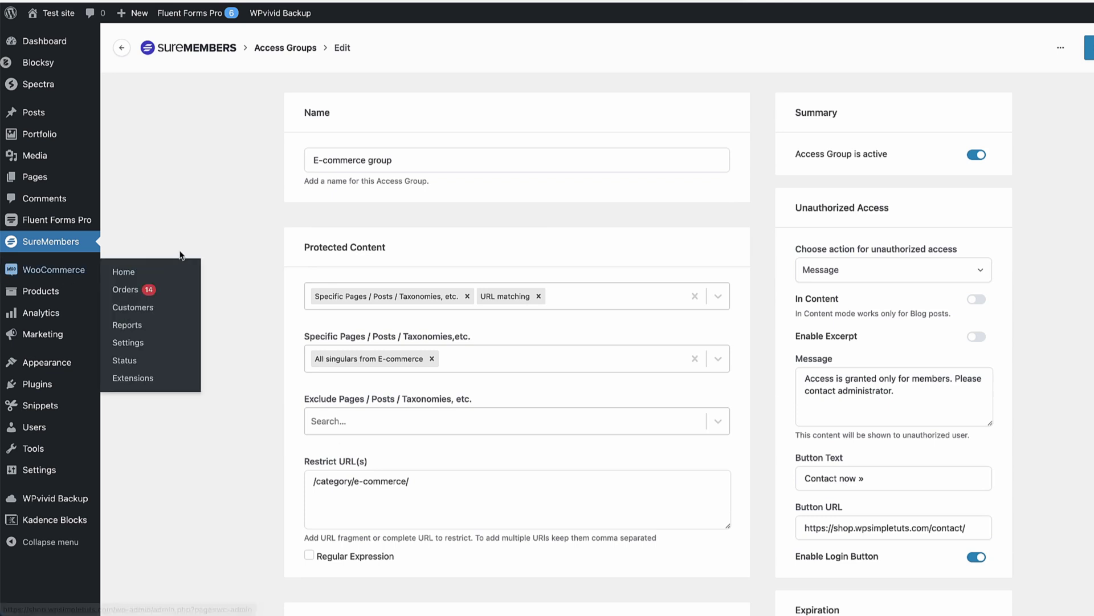
{"action": "left_click", "coordinate": [121, 48]}
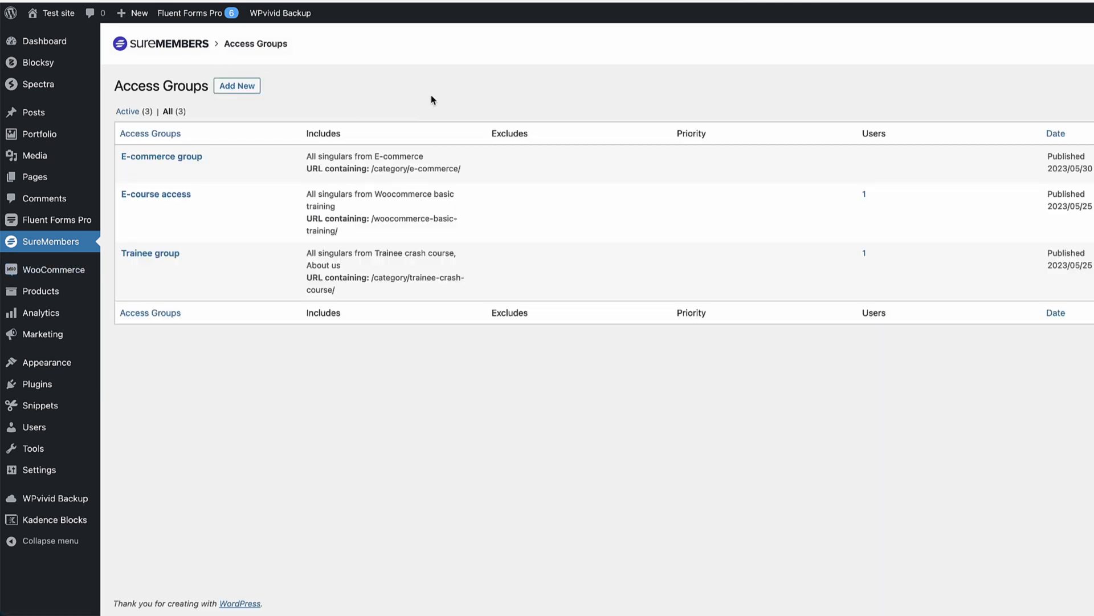
- Review the post categories and the Woocommerce basic training posts in the posts list
{"action": "mouse_move", "coordinate": [37, 116]}
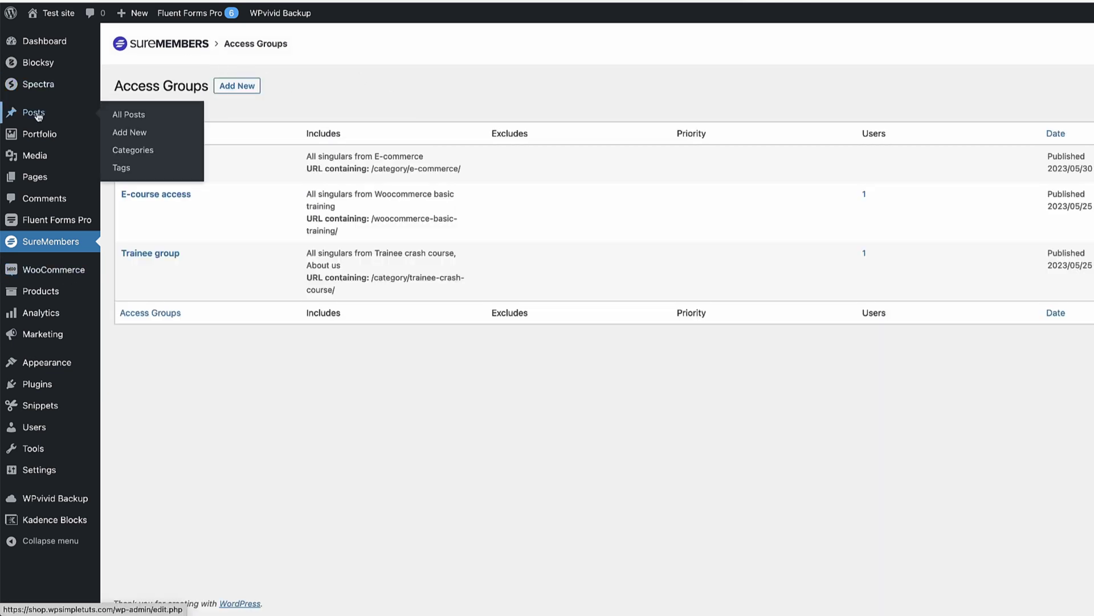
{"action": "left_click", "coordinate": [139, 152]}
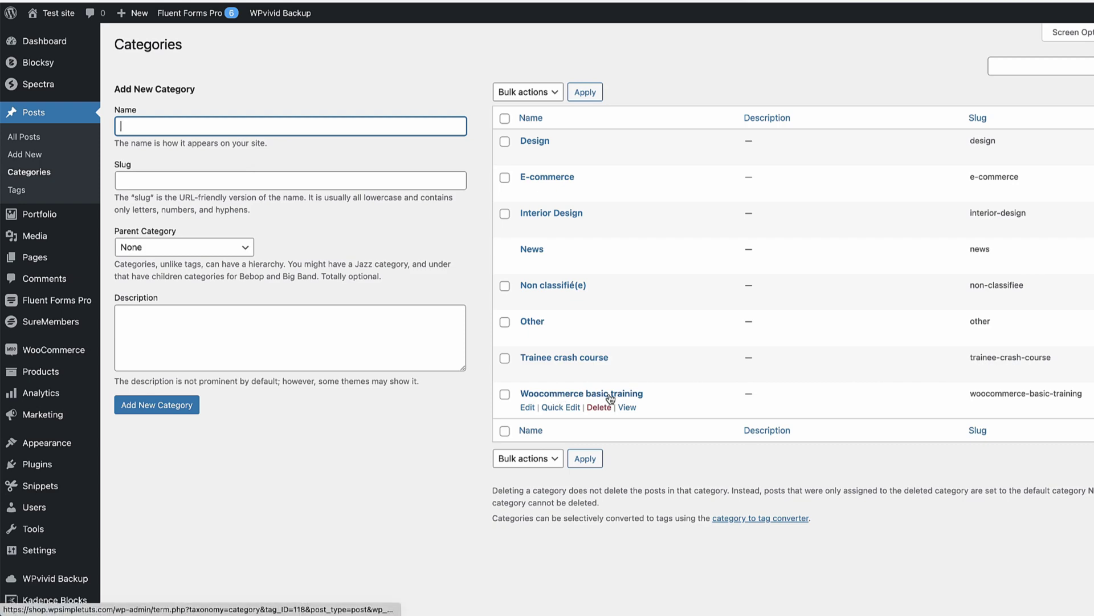
{"action": "left_click", "coordinate": [23, 137]}
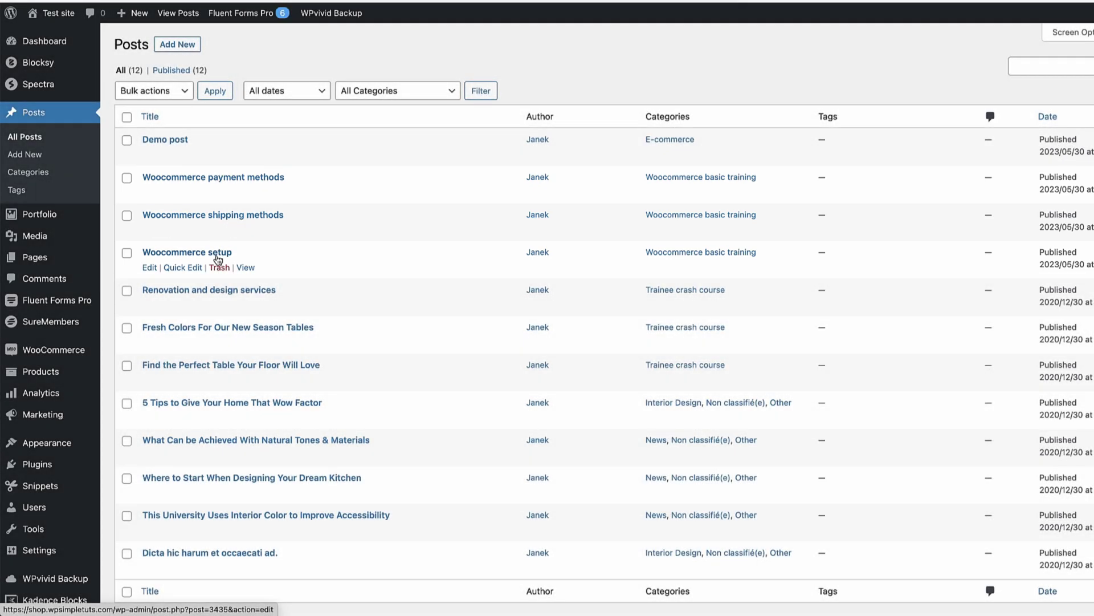
{"action": "left_click", "coordinate": [218, 256]}
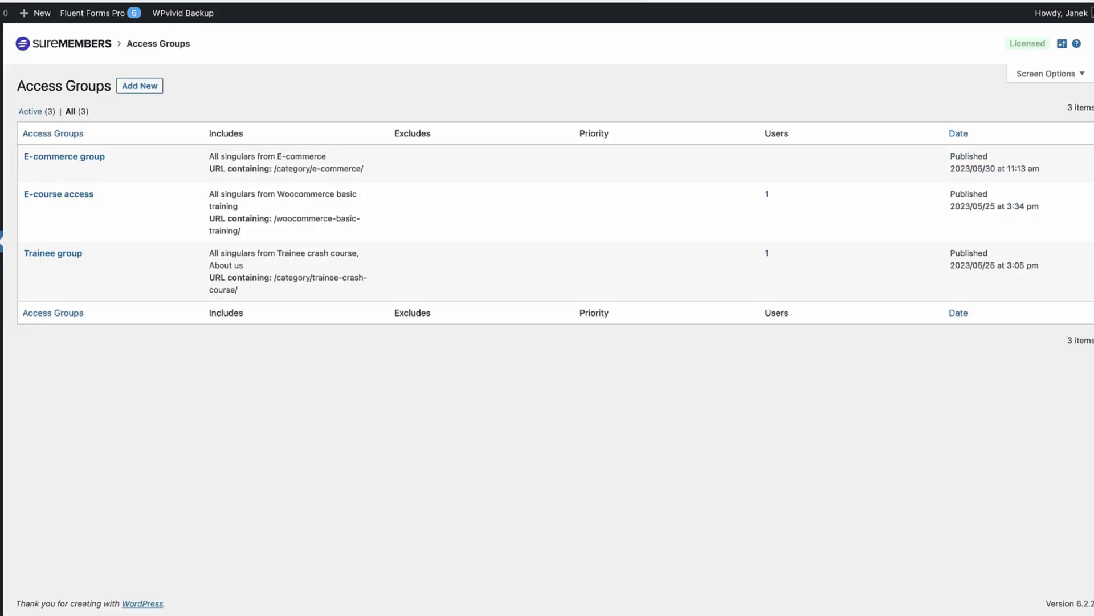
- Open the E-course access group and examine its protected content and unauthorized access settings
{"action": "left_click", "coordinate": [61, 197]}
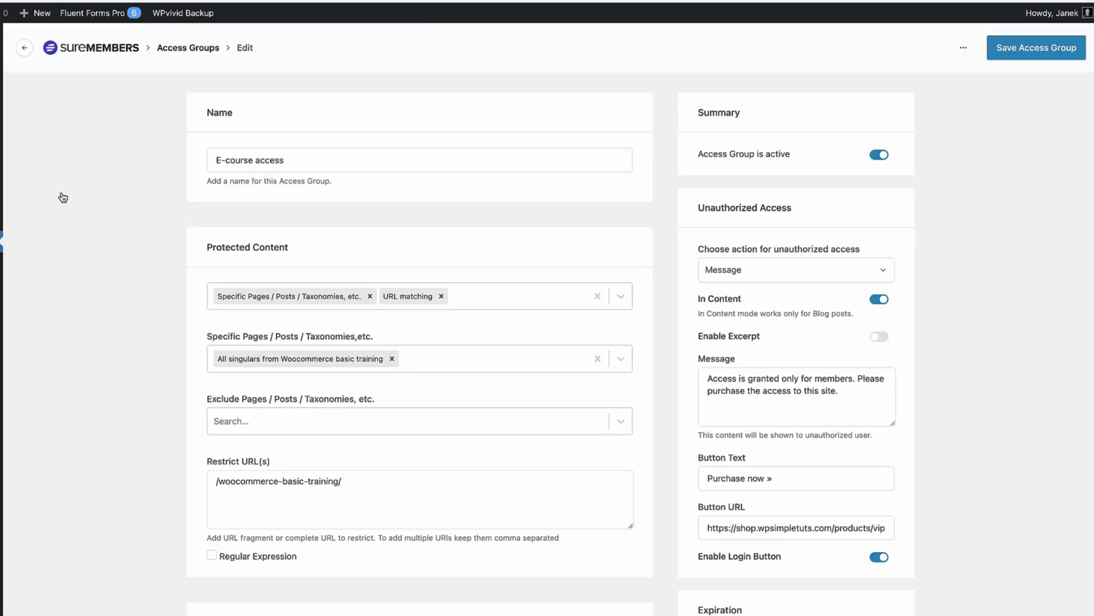
{"action": "scroll", "coordinate": [99, 201], "scroll_direction": "down", "scroll_amount": 3}
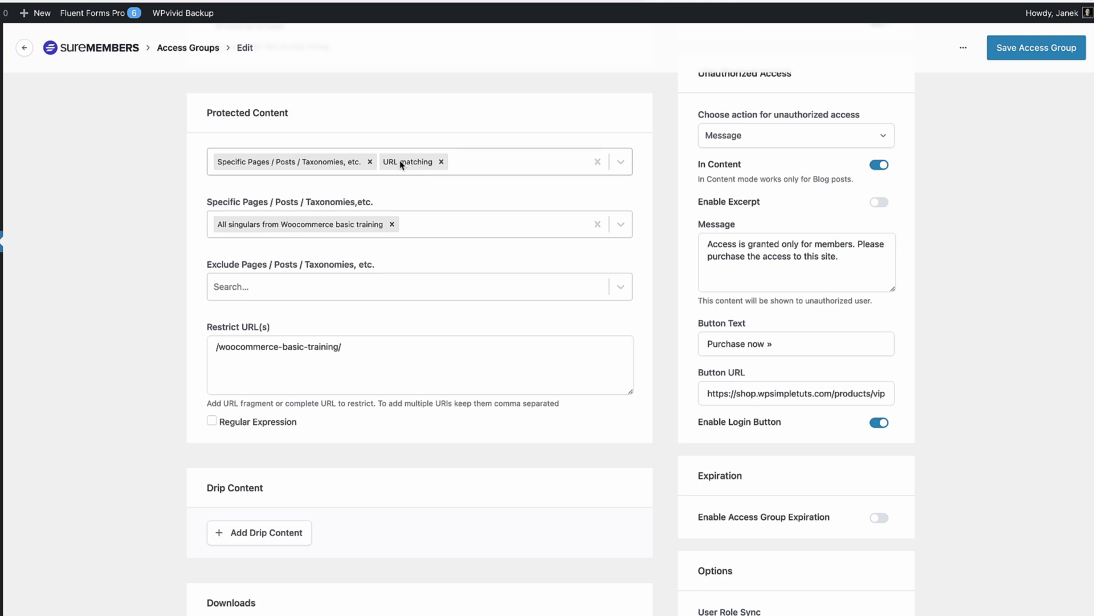
- Check the E-course group's restricted URL, then open the VIP Membership product and look through its settings
{"action": "left_click_drag", "start_coordinate": [456, 374], "coordinate": [174, 350]}
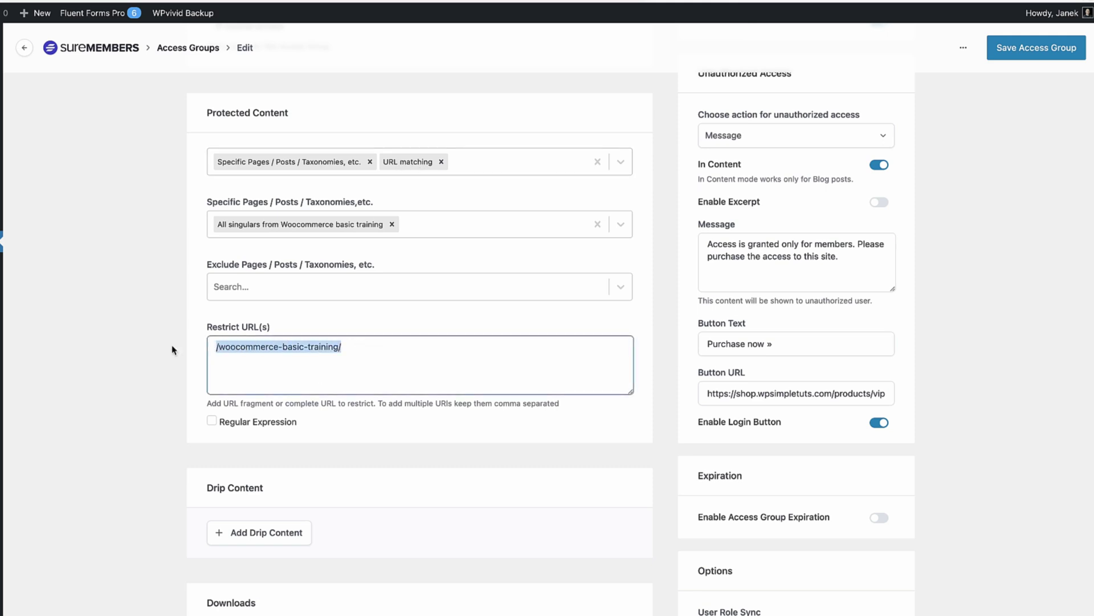
{"action": "mouse_move", "coordinate": [2, 288]}
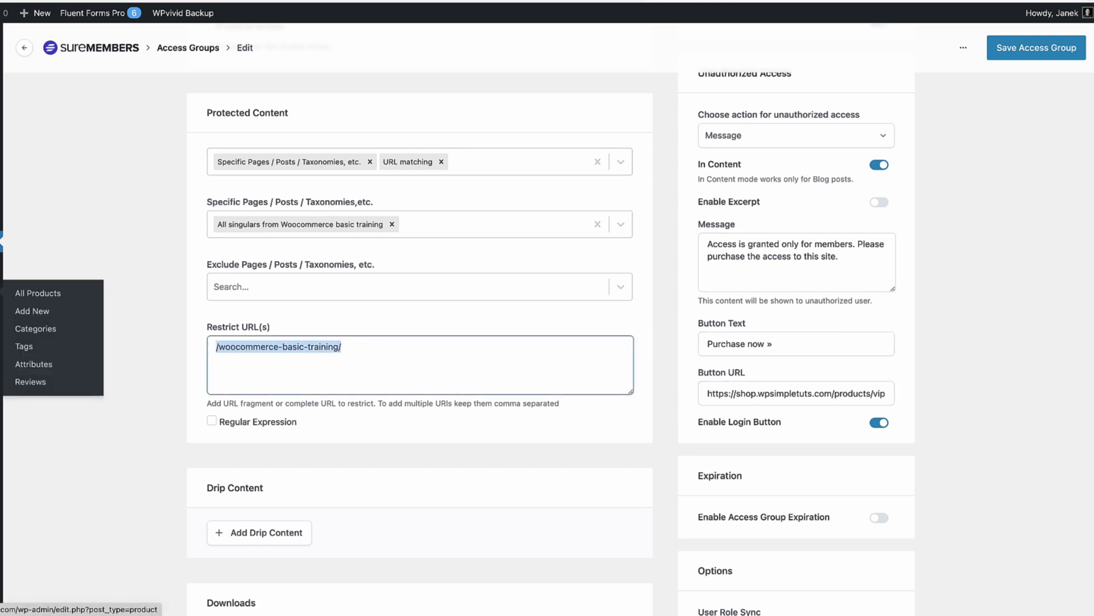
{"action": "left_click", "coordinate": [38, 293]}
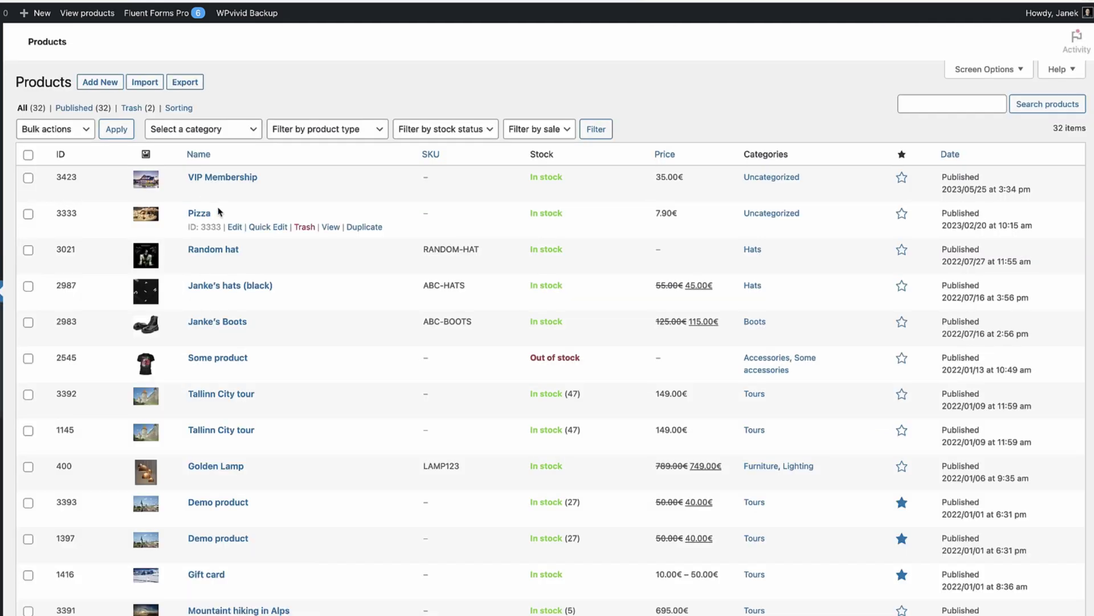
{"action": "left_click", "coordinate": [231, 178]}
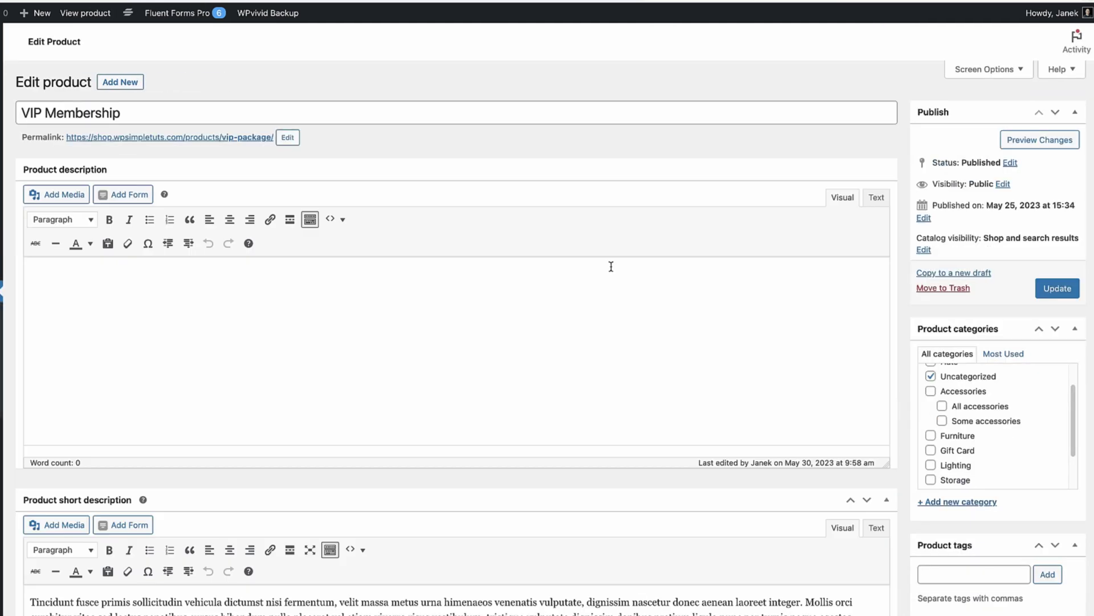
{"action": "scroll", "coordinate": [611, 266], "scroll_direction": "down", "scroll_amount": 8}
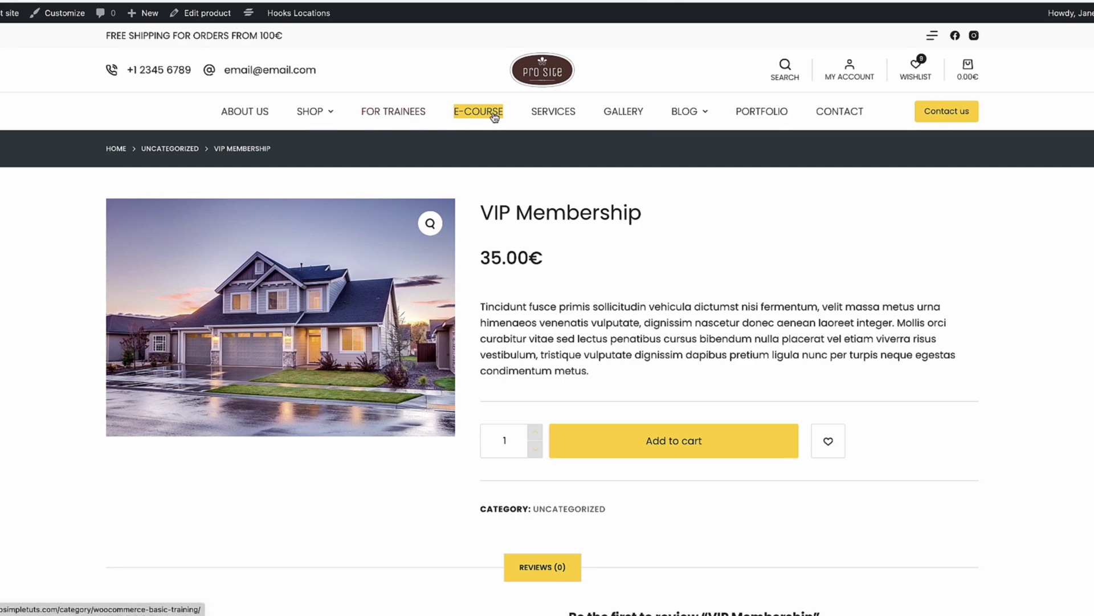
- Test the Woocommerce basic training category URL as a logged-out visitor and follow its purchase link
{"action": "left_click", "coordinate": [447, 108]}
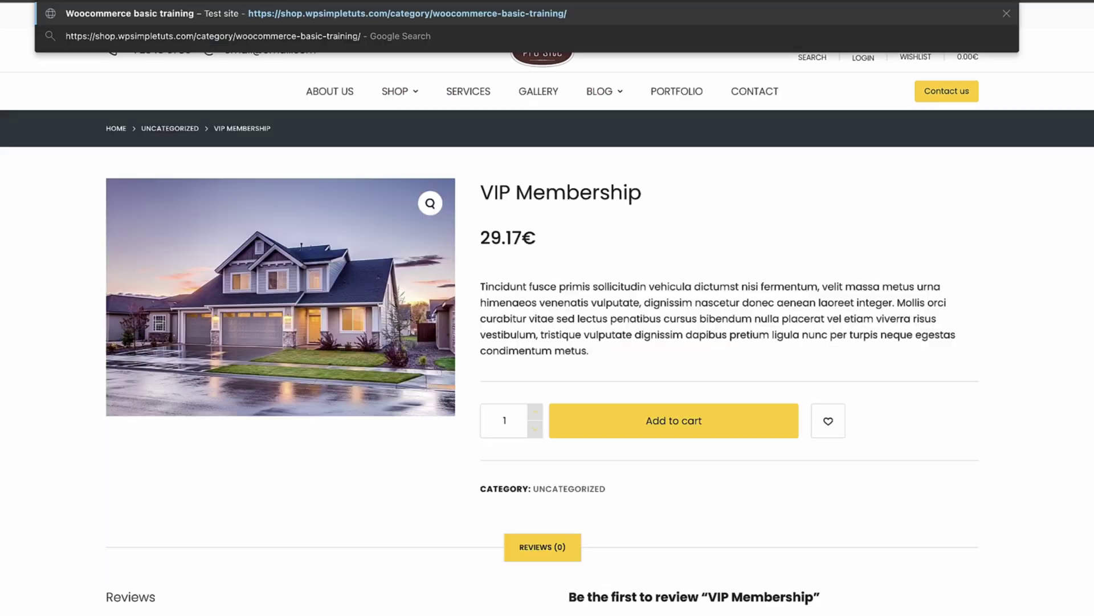
{"action": "key", "text": "Return"}
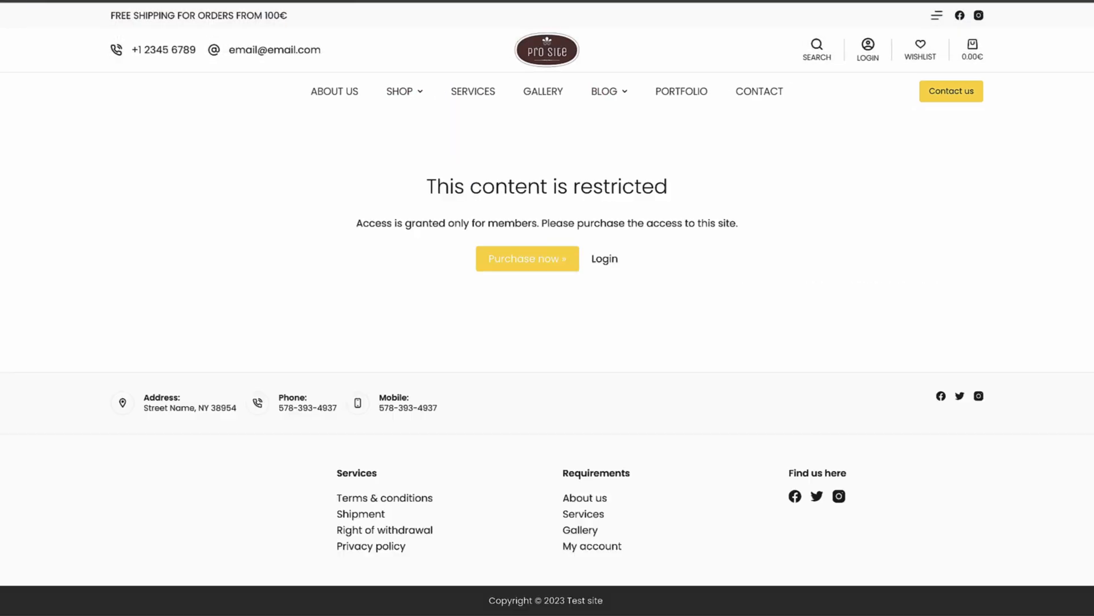
{"action": "left_click", "coordinate": [515, 264]}
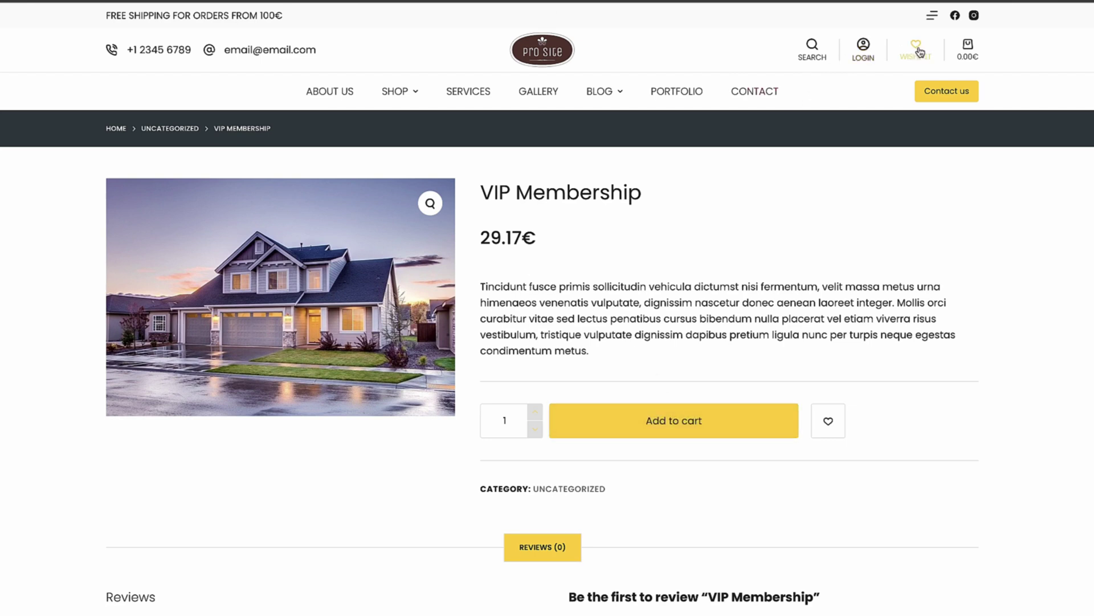
- Log in as the e-course customer and open the Woocommerce payment methods post from the E-Course category
{"action": "left_click", "coordinate": [863, 48]}
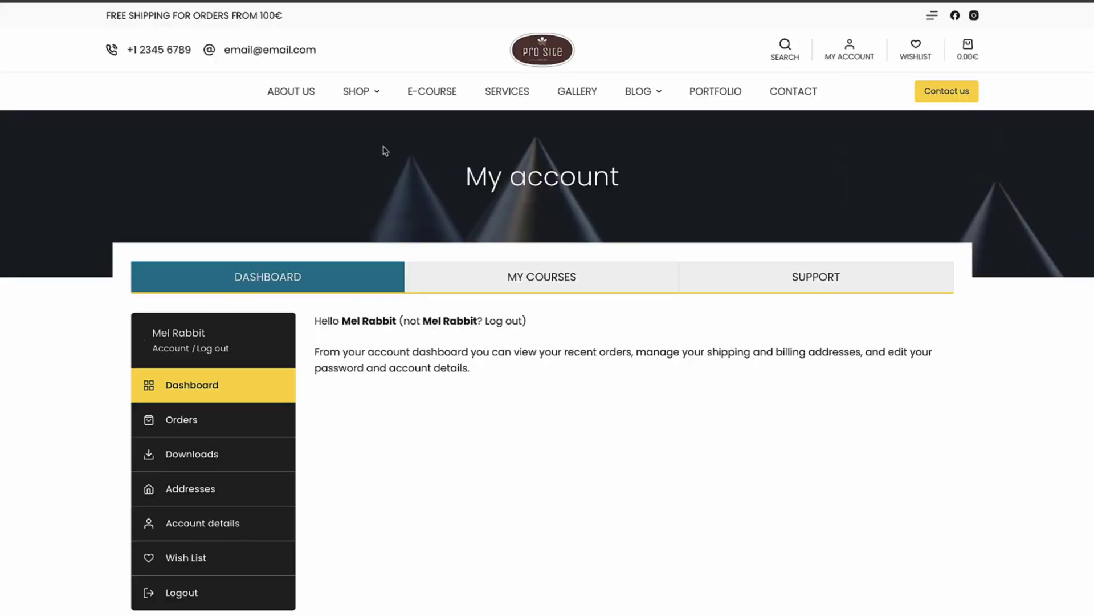
{"action": "left_click", "coordinate": [430, 92]}
{"action": "scroll", "coordinate": [399, 327], "scroll_direction": "down", "scroll_amount": 1}
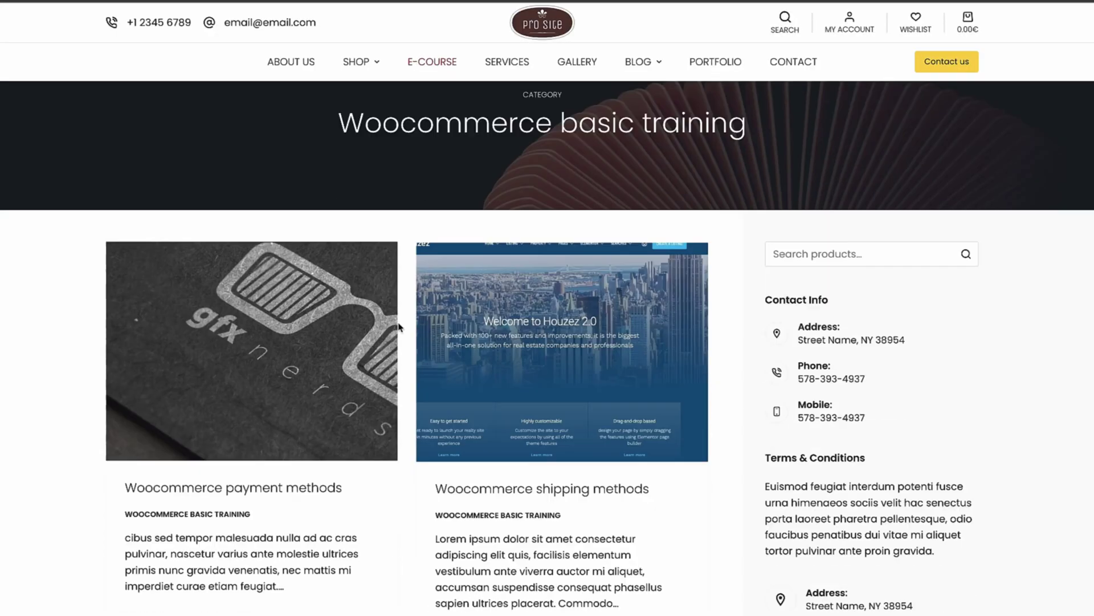
{"action": "left_click", "coordinate": [289, 341]}
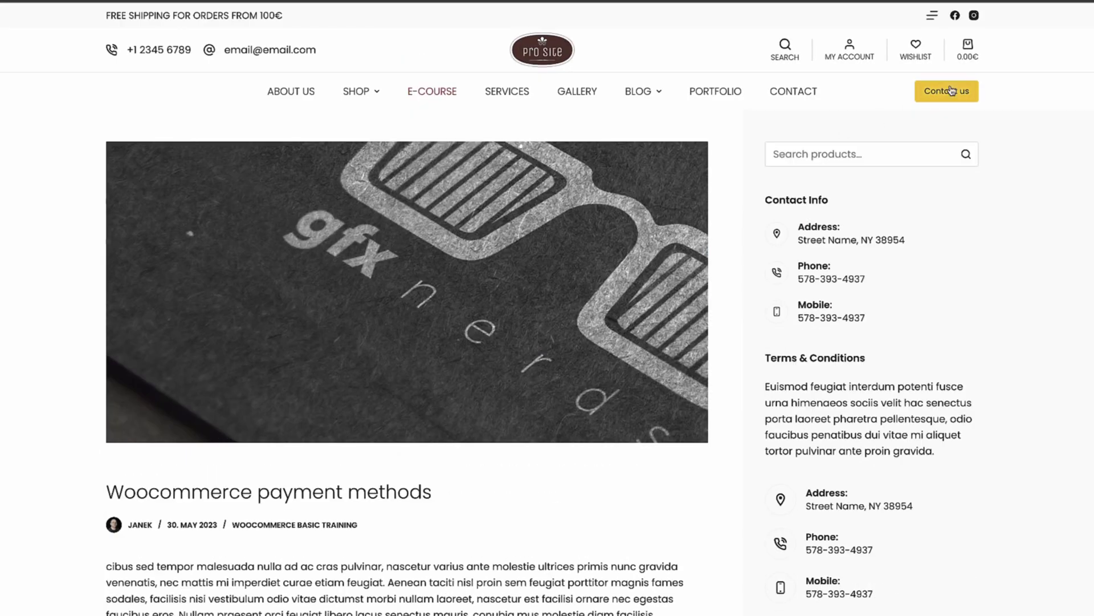
- View the My Courses and Support sections of the e-course customer's My account page
{"action": "left_click", "coordinate": [851, 51]}
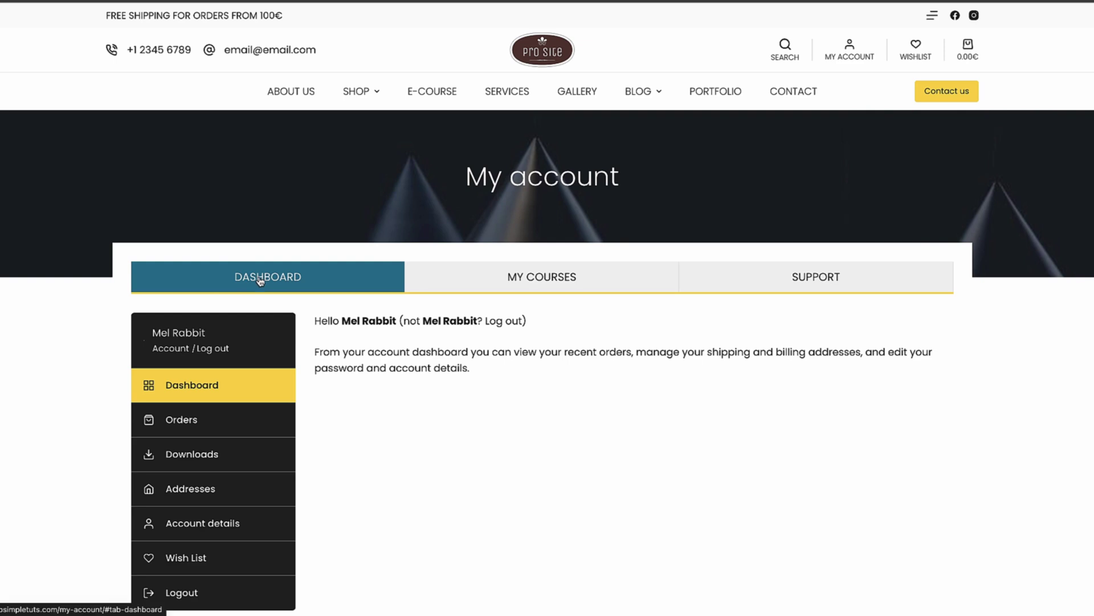
{"action": "left_click", "coordinate": [547, 284]}
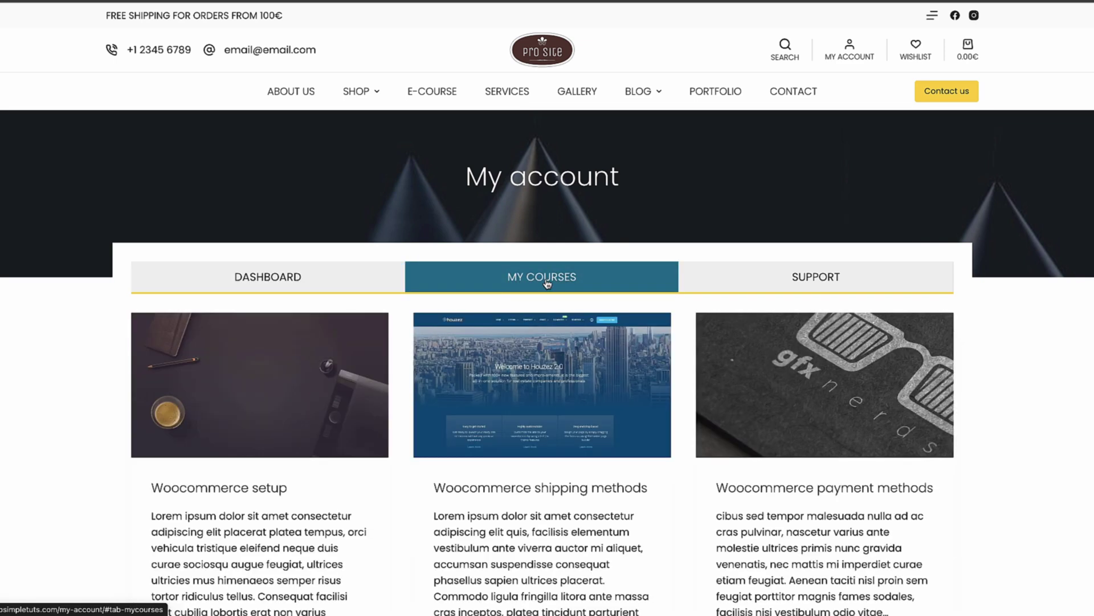
{"action": "left_click", "coordinate": [782, 279]}
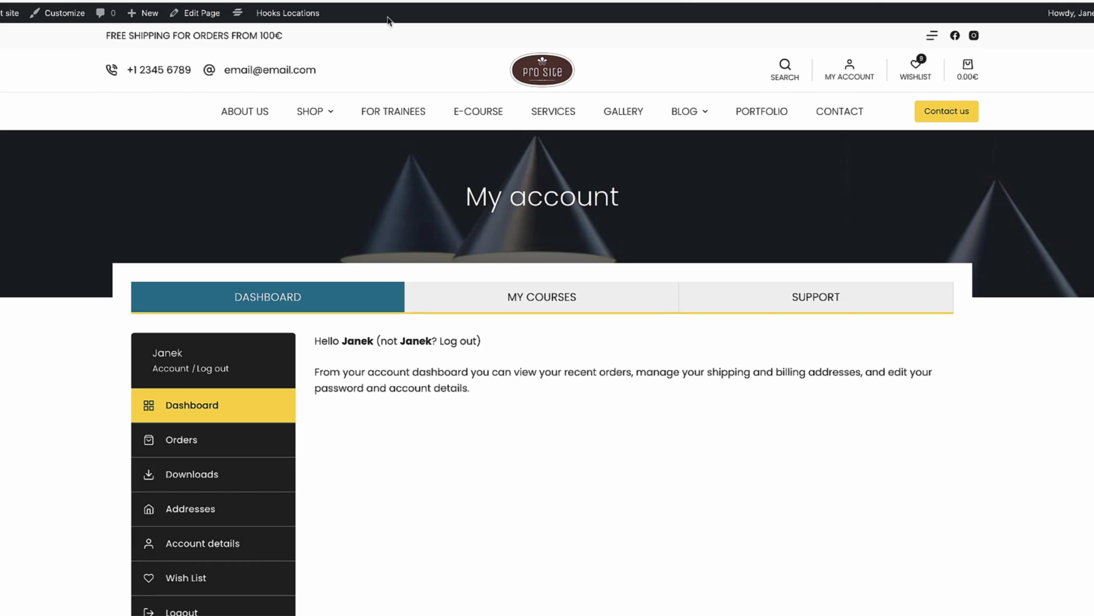
- Open the My account page in the editor and examine the Dashboard shortcode and My Courses content of its Tabs block
{"action": "left_click", "coordinate": [195, 16]}
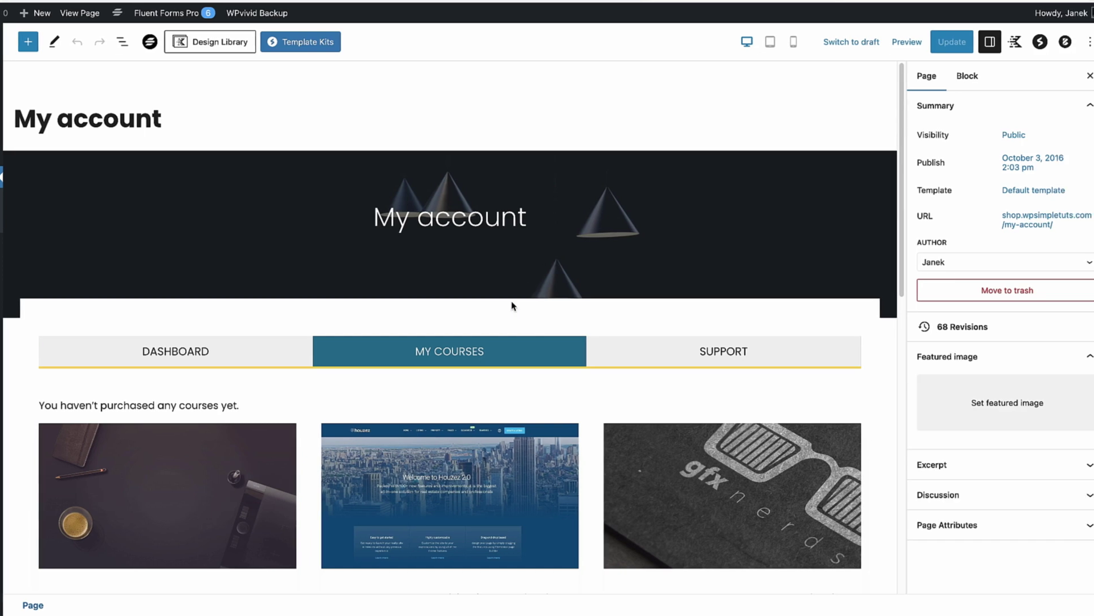
{"action": "scroll", "coordinate": [616, 376], "scroll_direction": "down", "scroll_amount": 3}
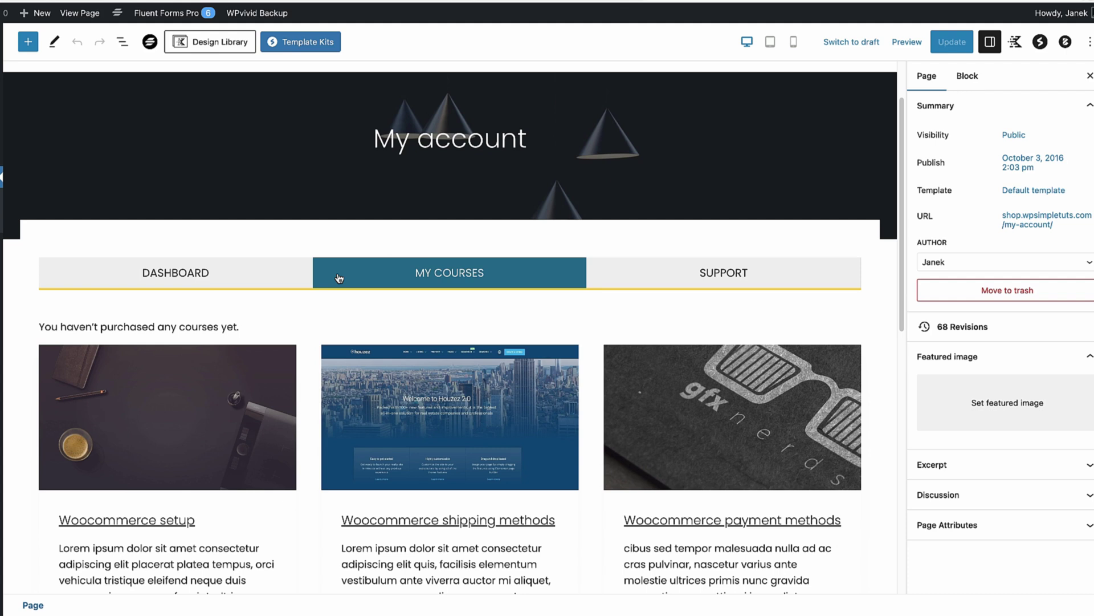
{"action": "left_click", "coordinate": [298, 306]}
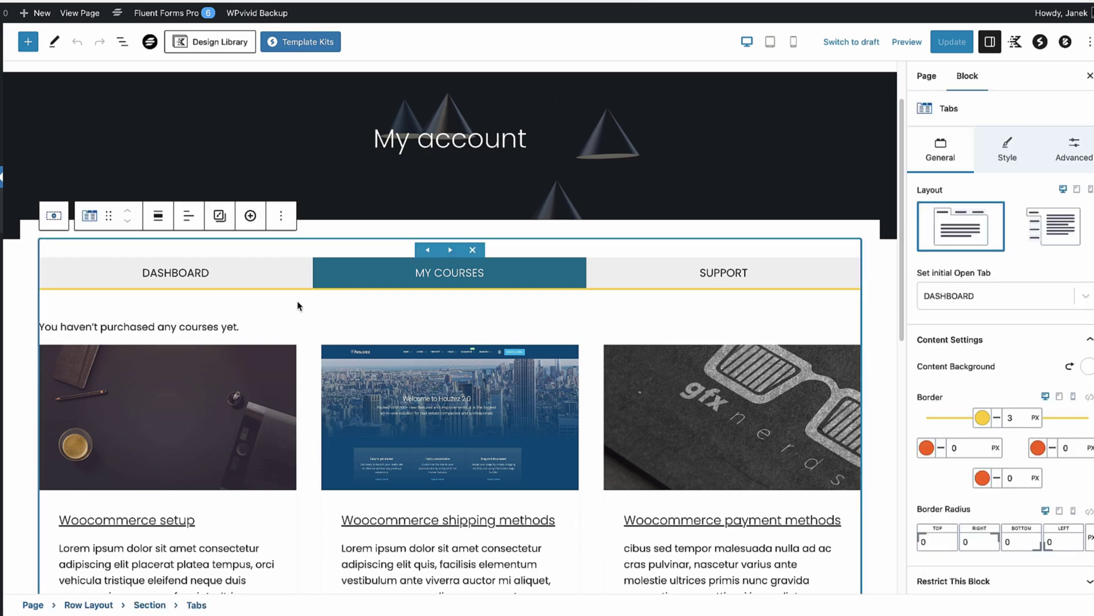
{"action": "left_click", "coordinate": [209, 277]}
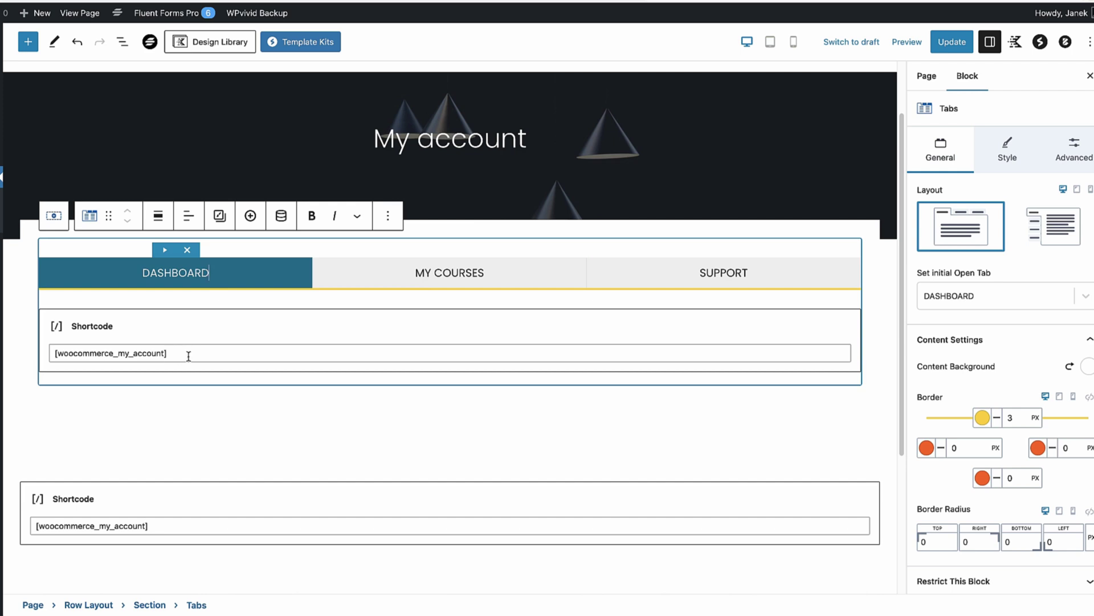
{"action": "left_click_drag", "start_coordinate": [188, 353], "coordinate": [55, 346]}
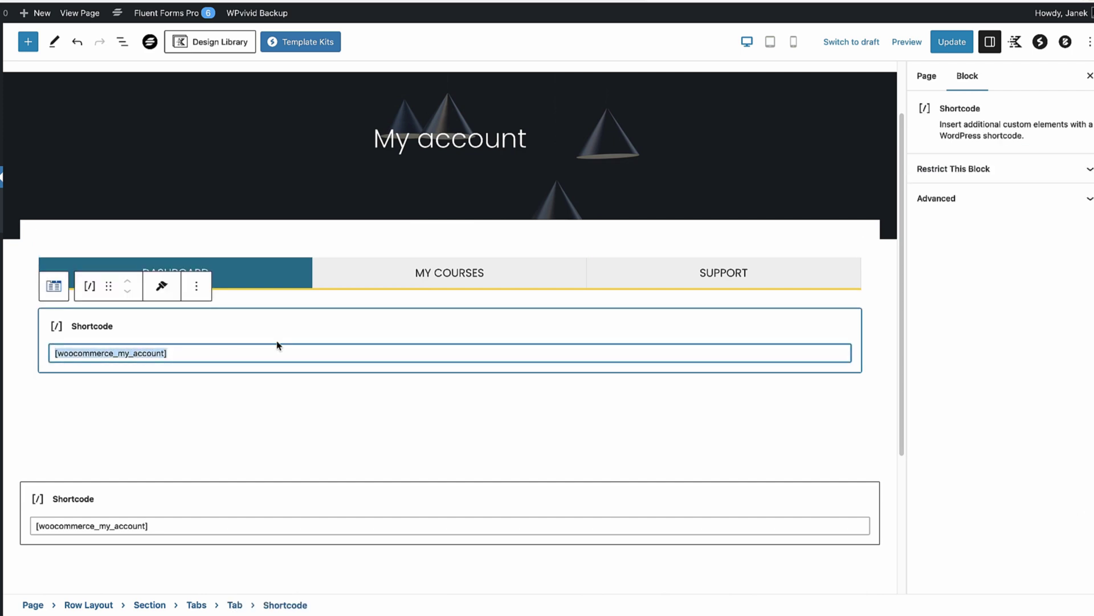
{"action": "left_click", "coordinate": [446, 273]}
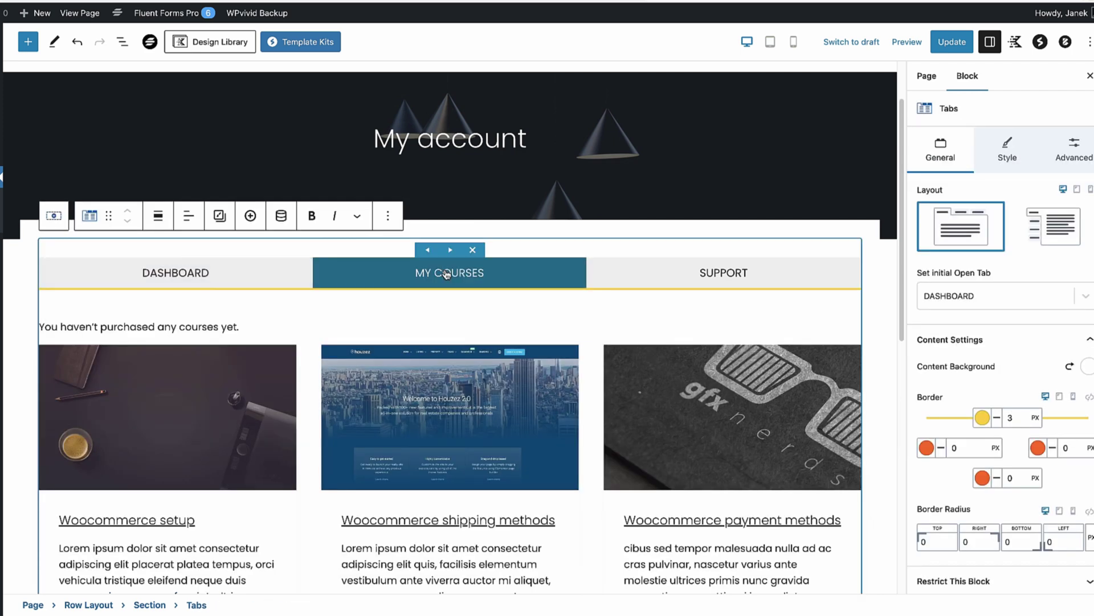
- Inspect the access restriction on the "You haven't purchased any courses yet." paragraph and compare it with My Courses on the live page
{"action": "left_click", "coordinate": [254, 326]}
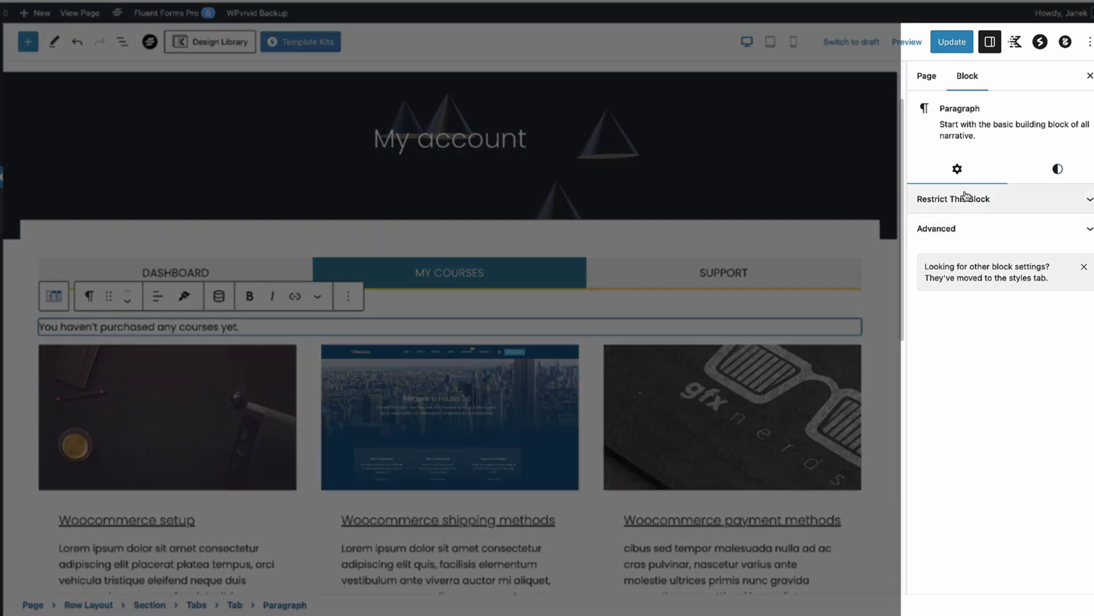
{"action": "left_click", "coordinate": [1026, 198]}
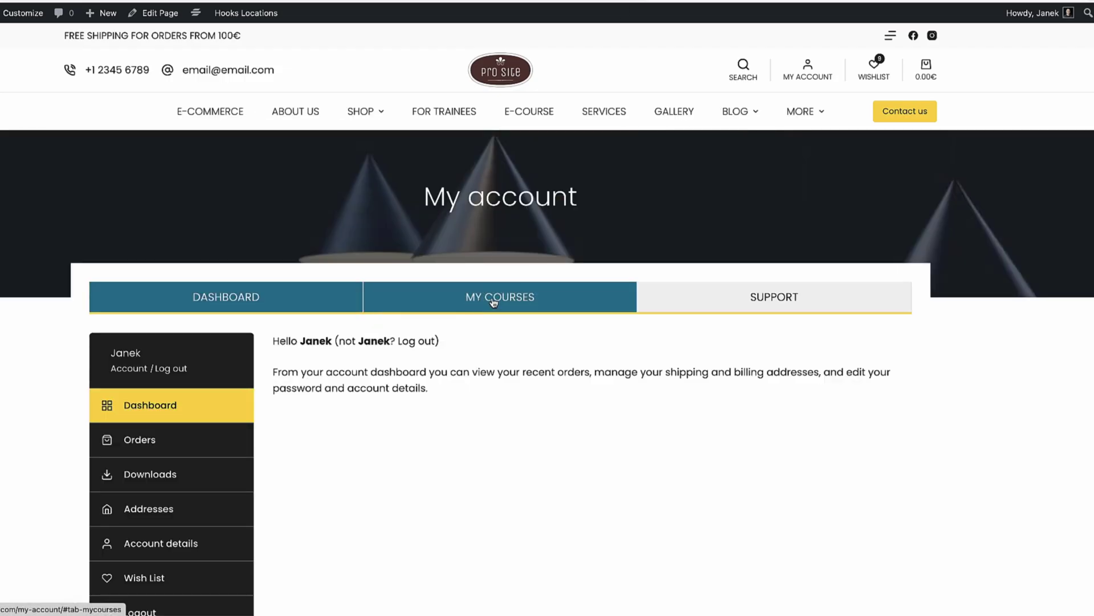
{"action": "left_click", "coordinate": [493, 302]}
{"action": "left_click_drag", "start_coordinate": [310, 352], "coordinate": [91, 342]}
{"action": "left_click", "coordinate": [303, 370]}
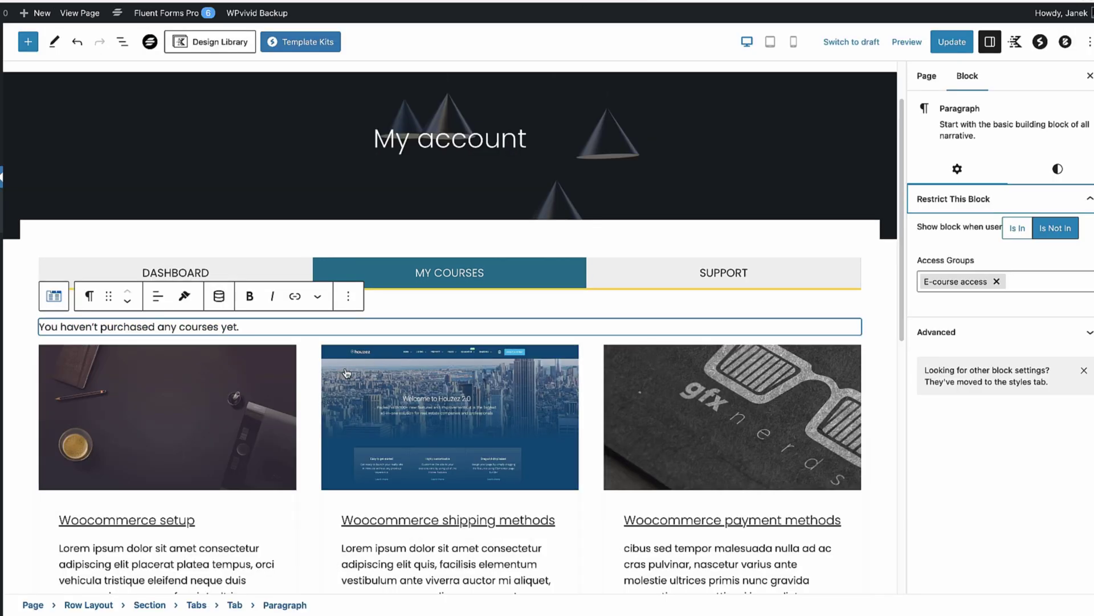
- Examine the access group restriction and category filter of the Posts block under My Courses
{"action": "left_click", "coordinate": [346, 373]}
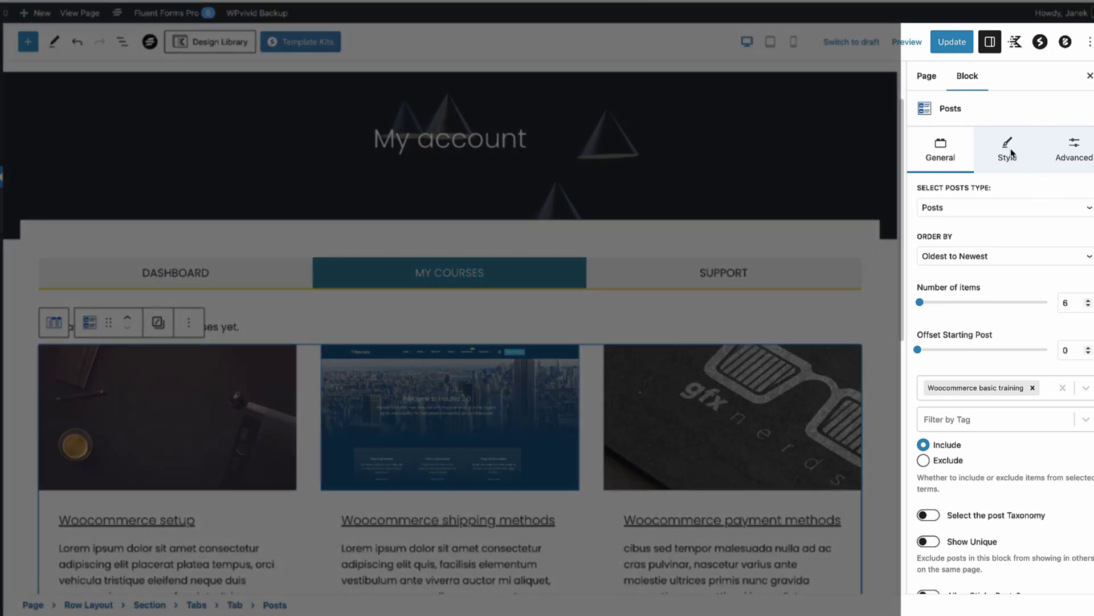
{"action": "left_click", "coordinate": [1074, 149]}
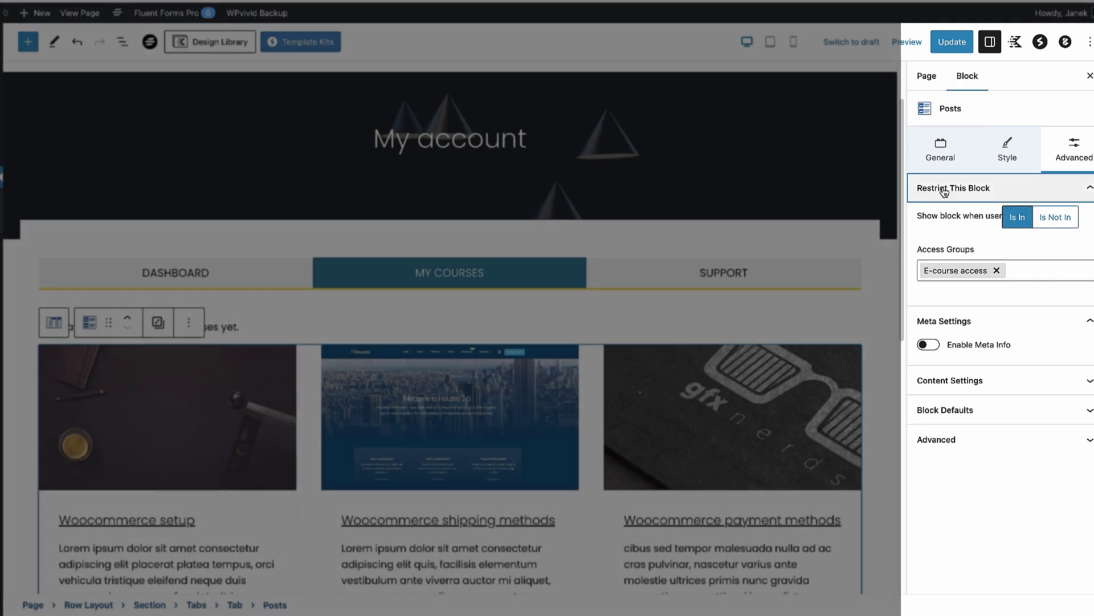
{"action": "left_click", "coordinate": [940, 149]}
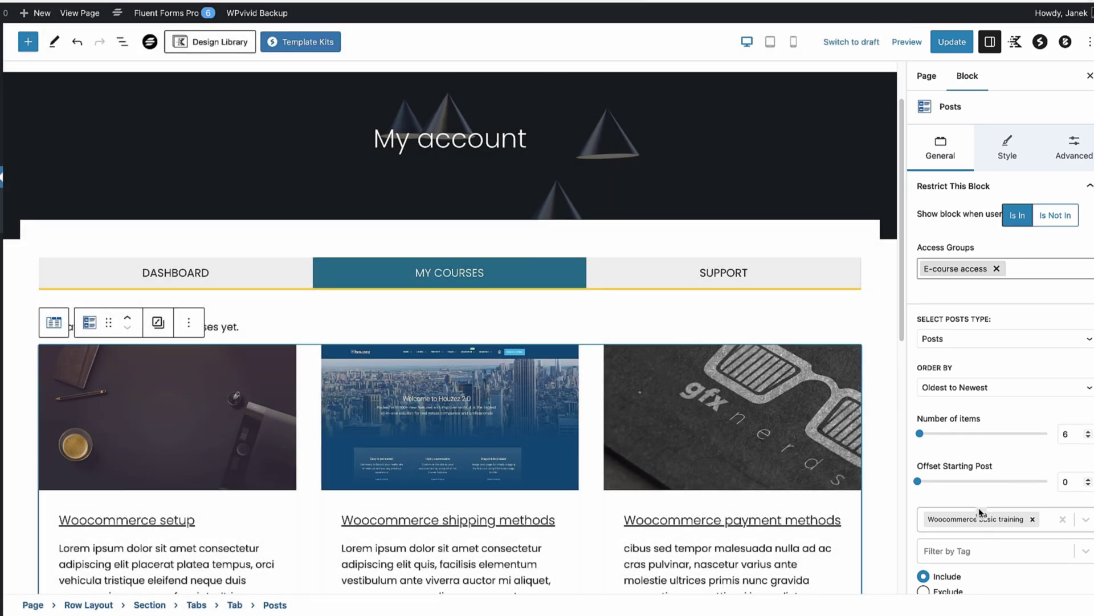
{"action": "scroll", "coordinate": [979, 511], "scroll_direction": "down", "scroll_amount": 3}
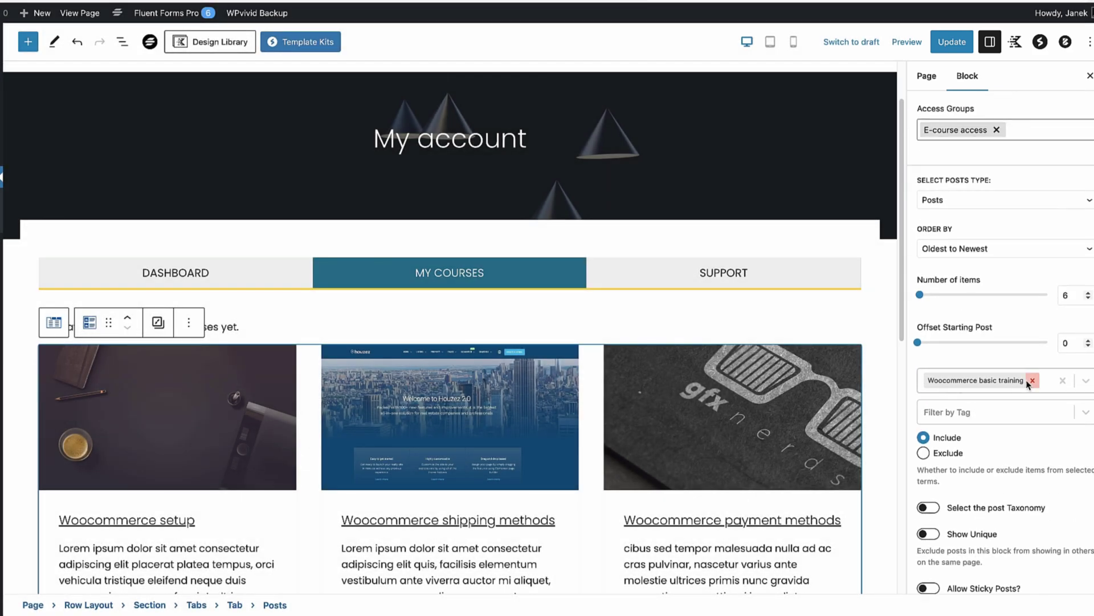
- Check the Support contents, then review the course posts under My Courses on the customer's live account page
{"action": "left_click", "coordinate": [720, 279]}
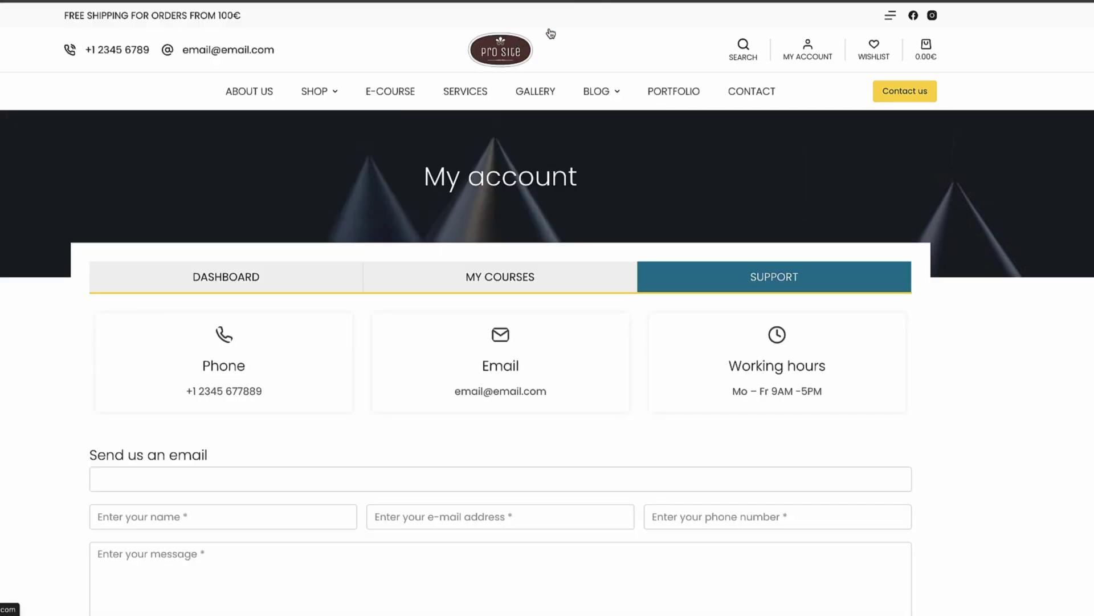
{"action": "left_click", "coordinate": [507, 278]}
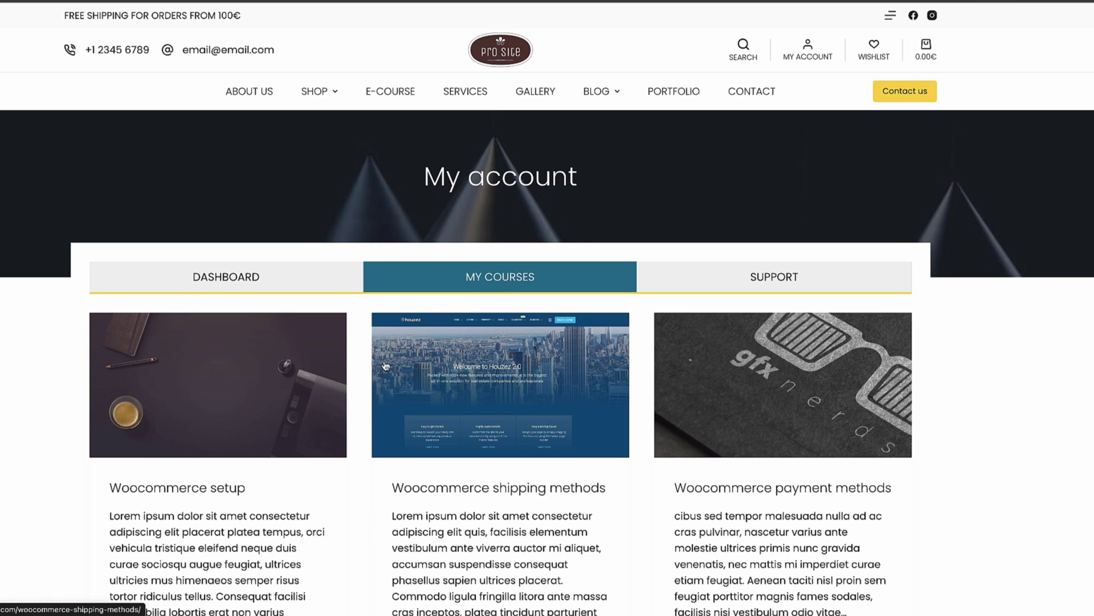
{"action": "scroll", "coordinate": [383, 361], "scroll_direction": "down", "scroll_amount": 3}
{"action": "scroll", "coordinate": [384, 362], "scroll_direction": "up", "scroll_amount": 3}
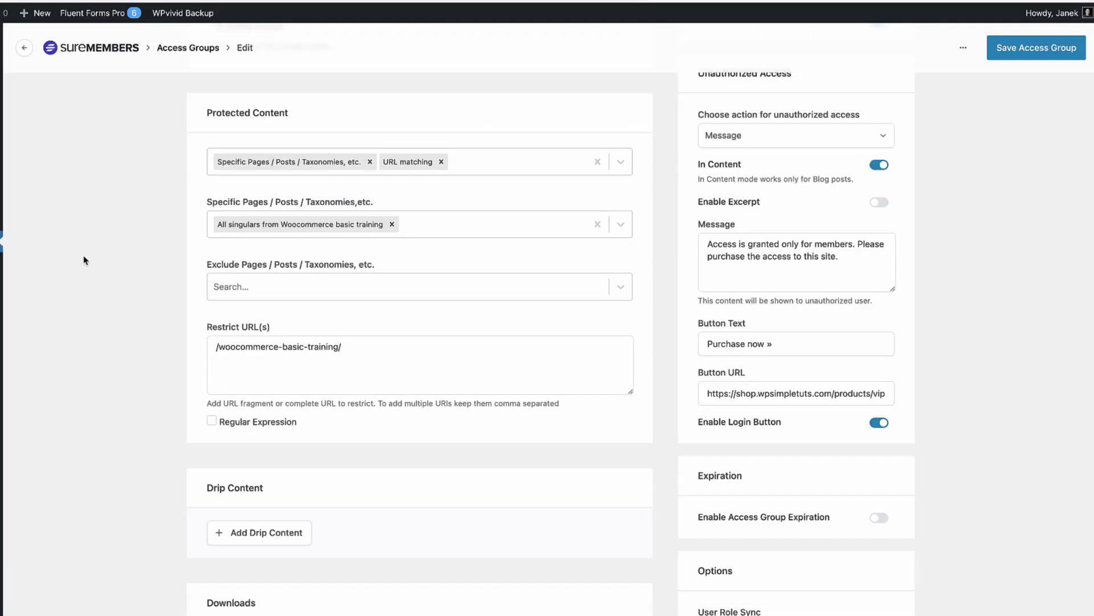
- Open the profile of the second customer in the WordPress users list at its access group assignment section
{"action": "mouse_move", "coordinate": [7, 428]}
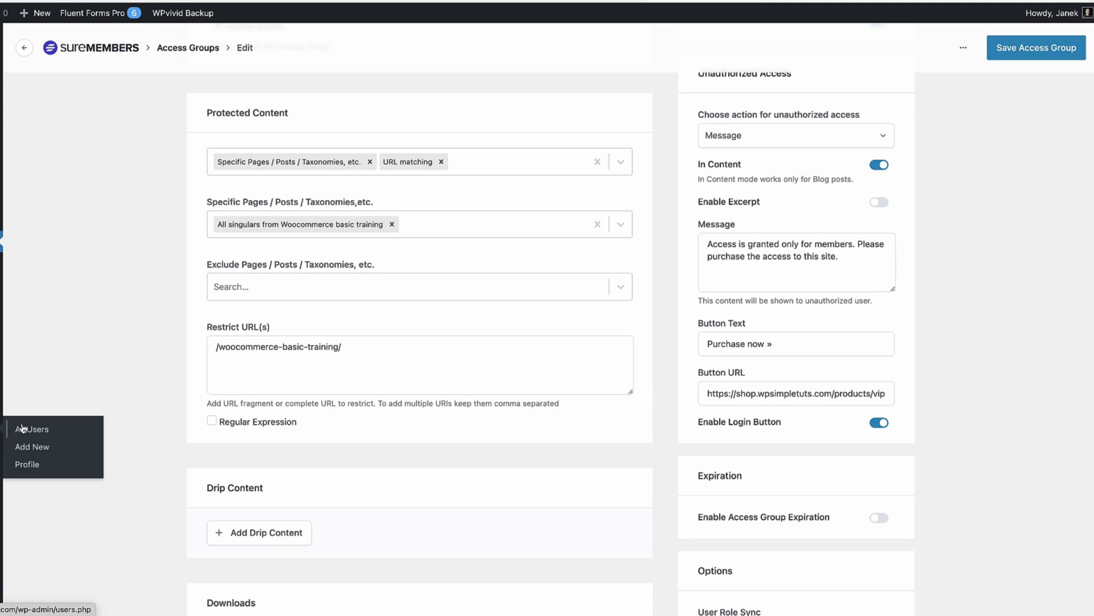
{"action": "left_click", "coordinate": [39, 429]}
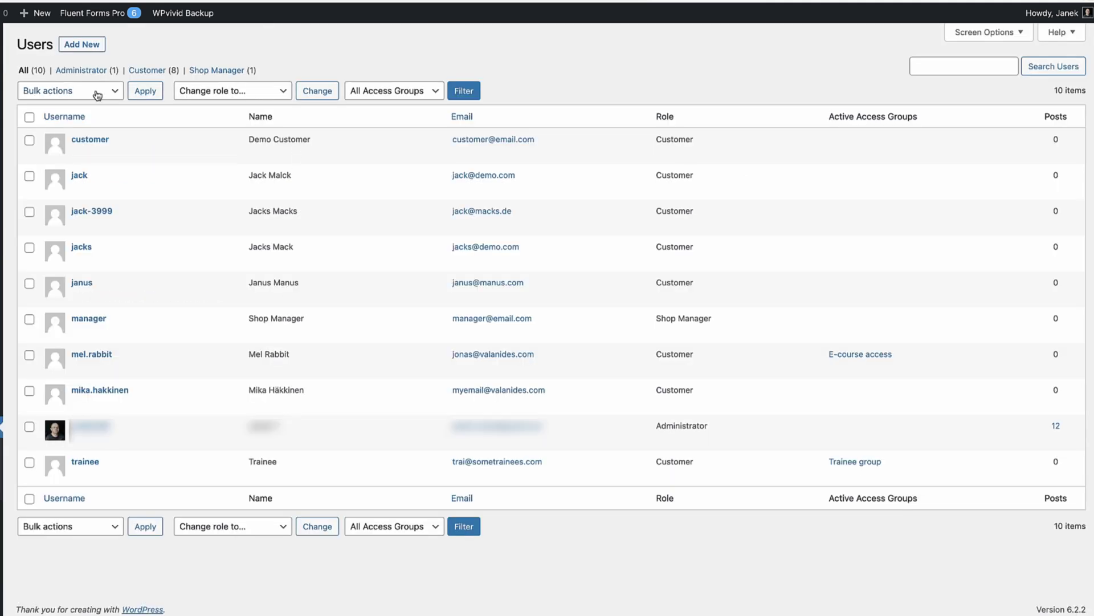
{"action": "left_click", "coordinate": [79, 175]}
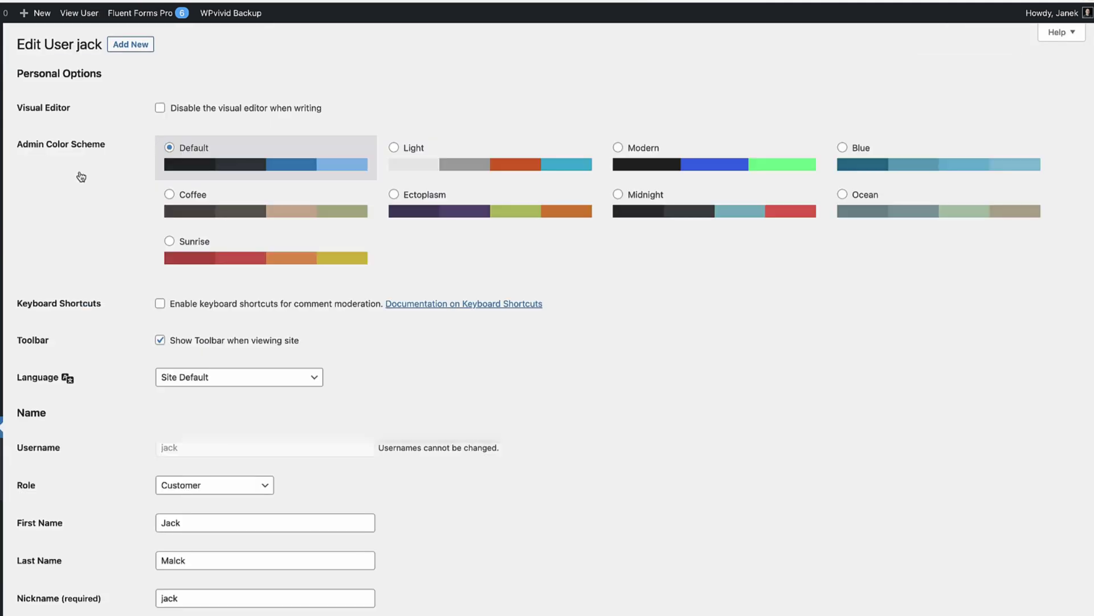
{"action": "scroll", "coordinate": [592, 319], "scroll_direction": "down", "scroll_amount": 10}
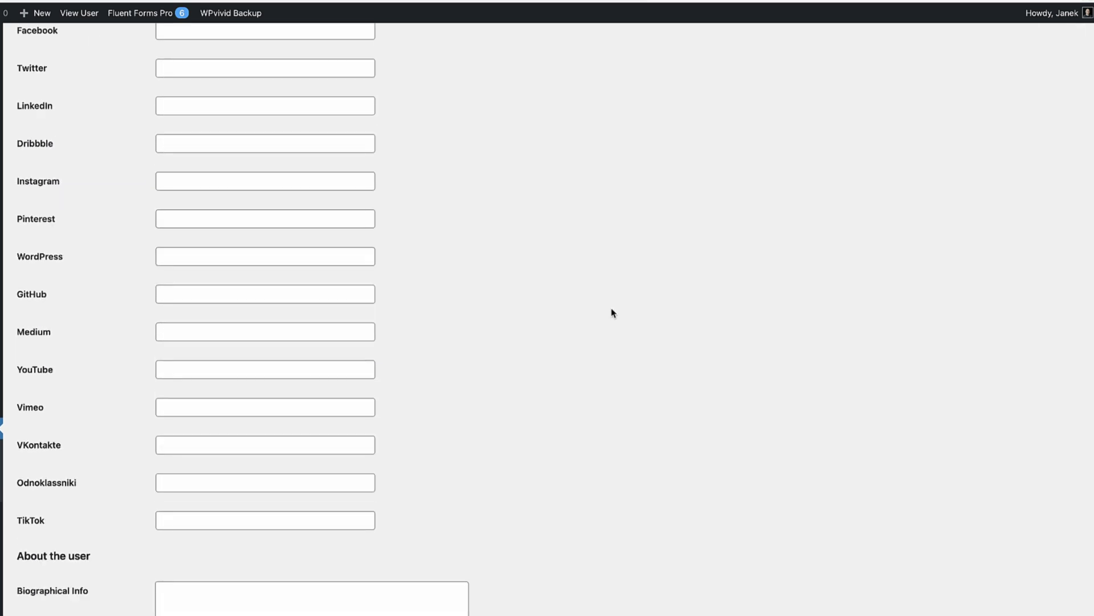
{"action": "scroll", "coordinate": [613, 313], "scroll_direction": "down", "scroll_amount": 11}
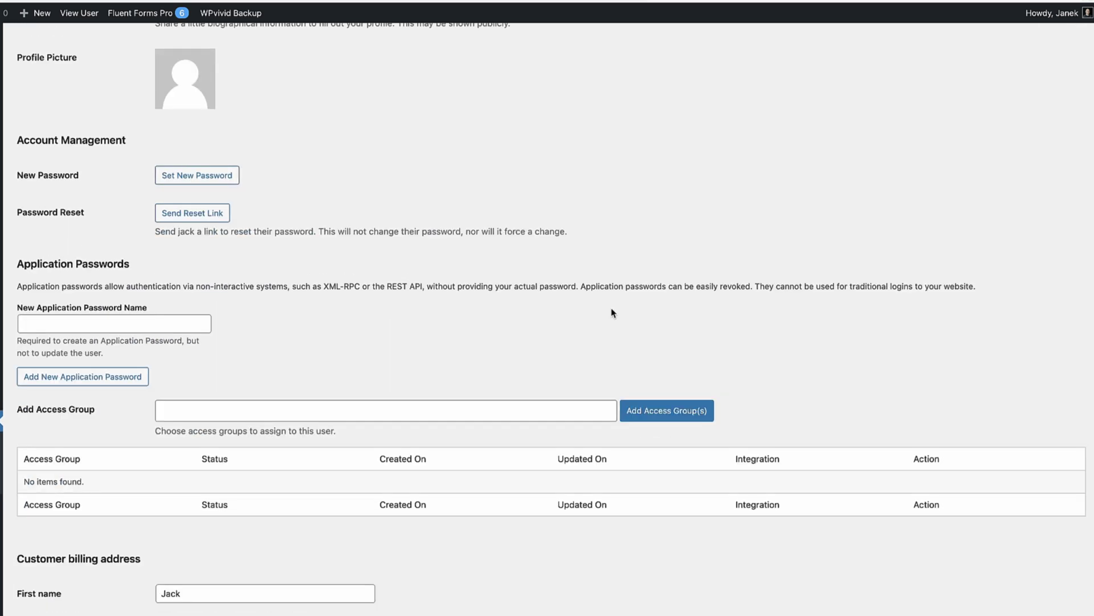
{"action": "scroll", "coordinate": [611, 312], "scroll_direction": "down", "scroll_amount": 2}
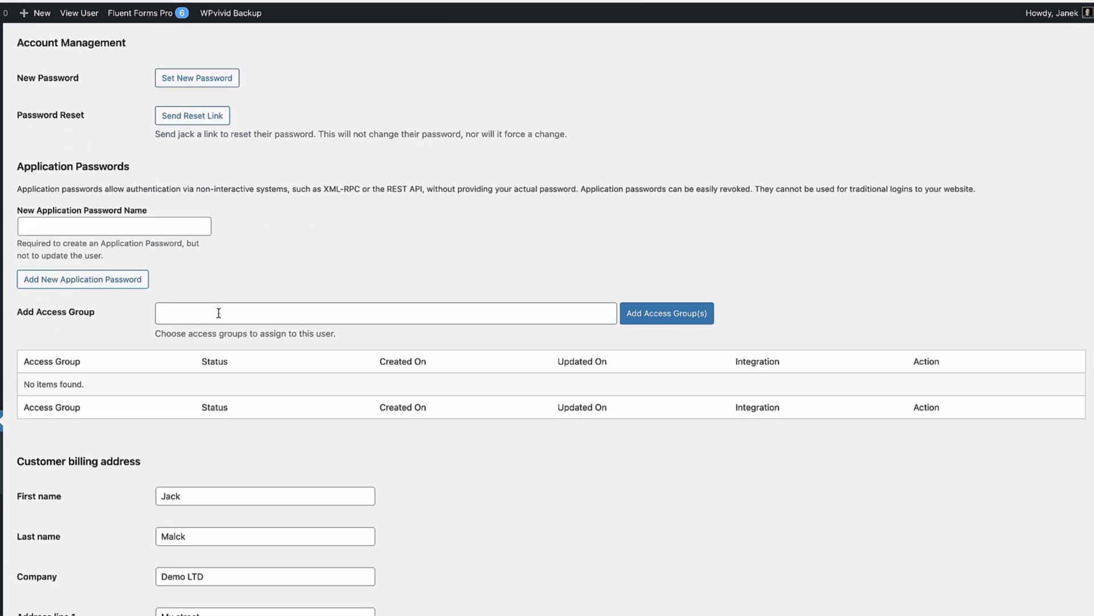
- Assign the Trainee group access group to this customer
{"action": "left_click", "coordinate": [265, 318]}
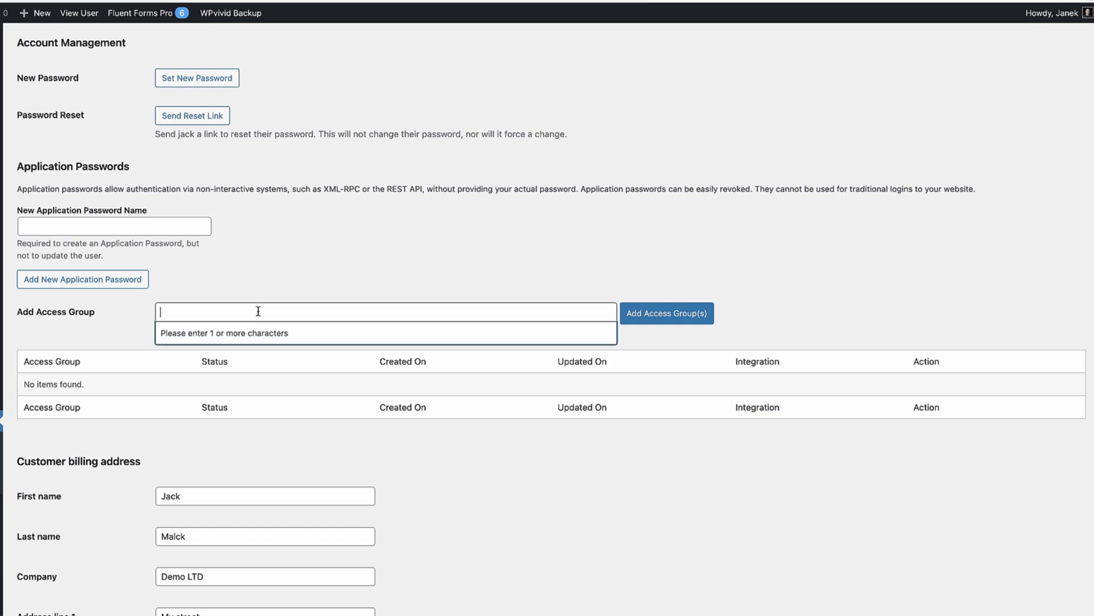
{"action": "type", "text": "trs"}
{"action": "key", "text": "BackSpace"}
{"action": "type", "text": "a"}
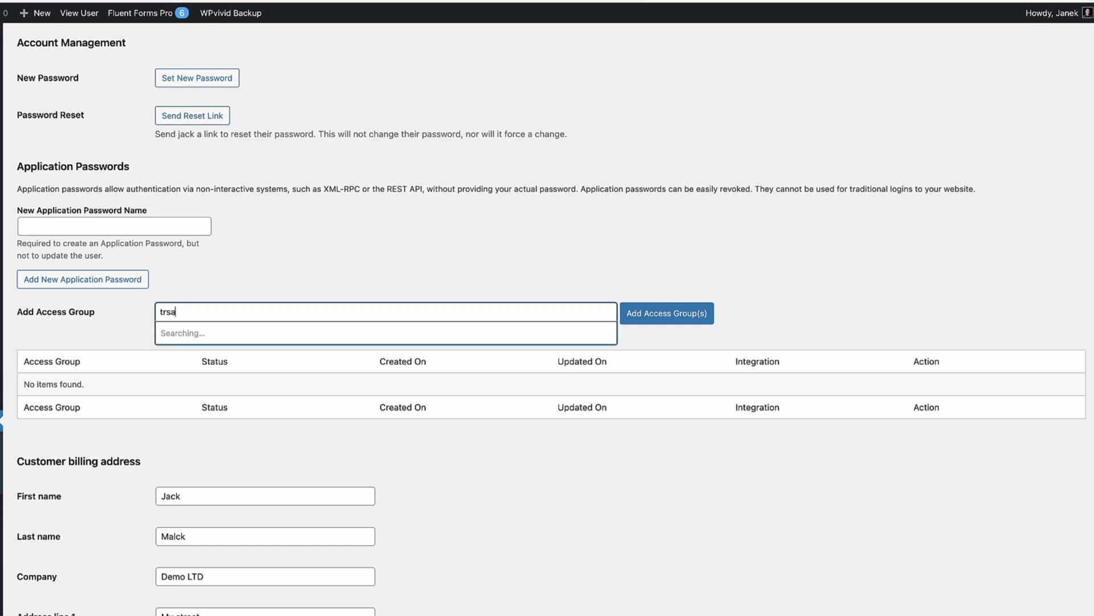
{"action": "key", "text": "Return"}
{"action": "left_click", "coordinate": [652, 319]}
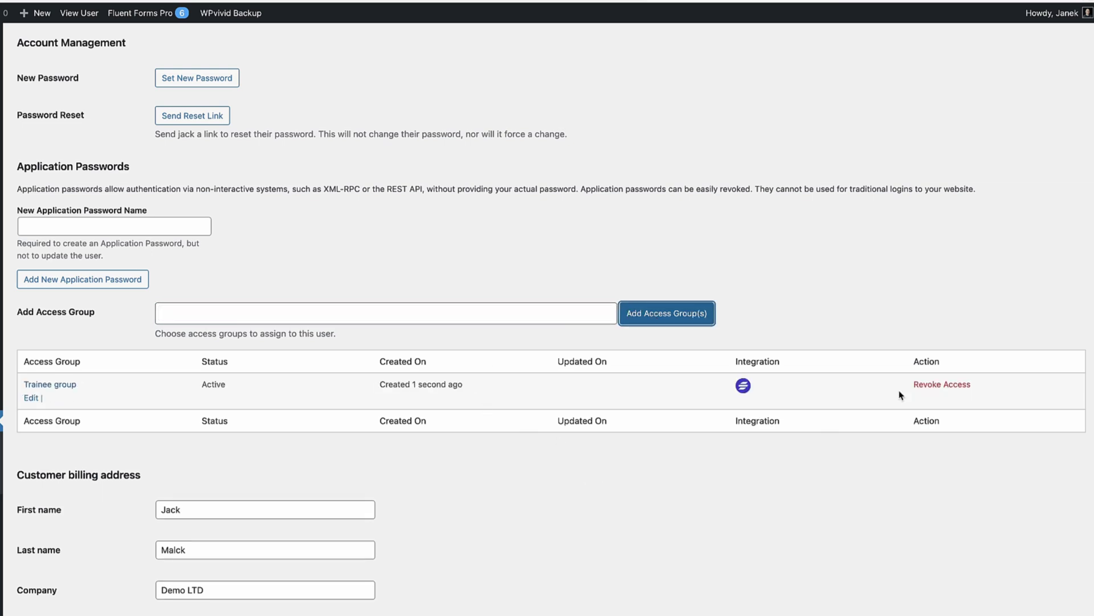
- Revoke the customer's Trainee group access and grant it again
{"action": "left_click", "coordinate": [938, 385]}
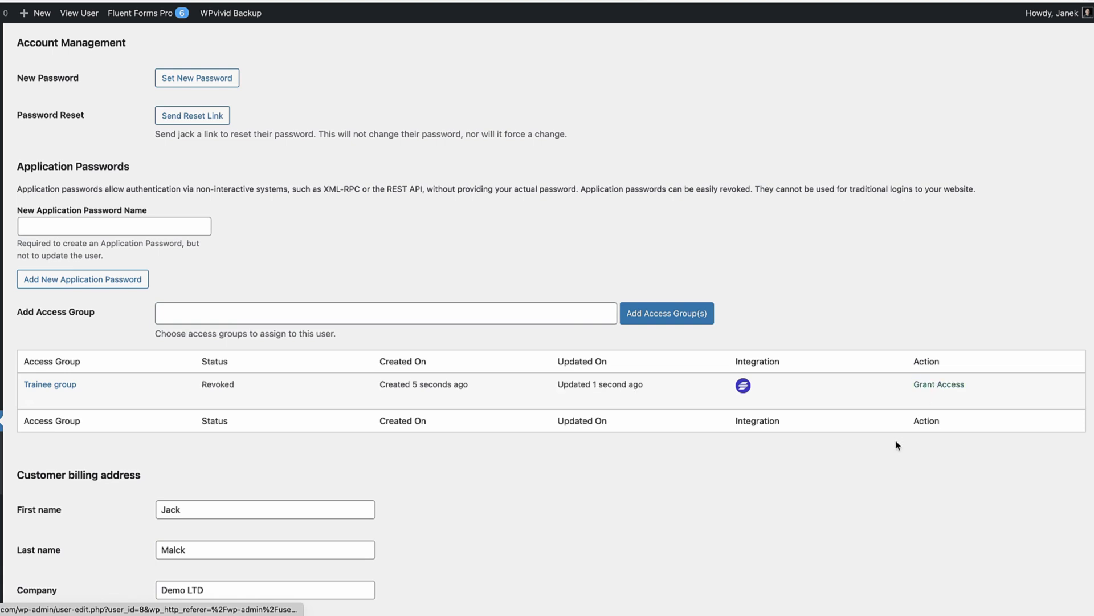
{"action": "left_click", "coordinate": [929, 386]}
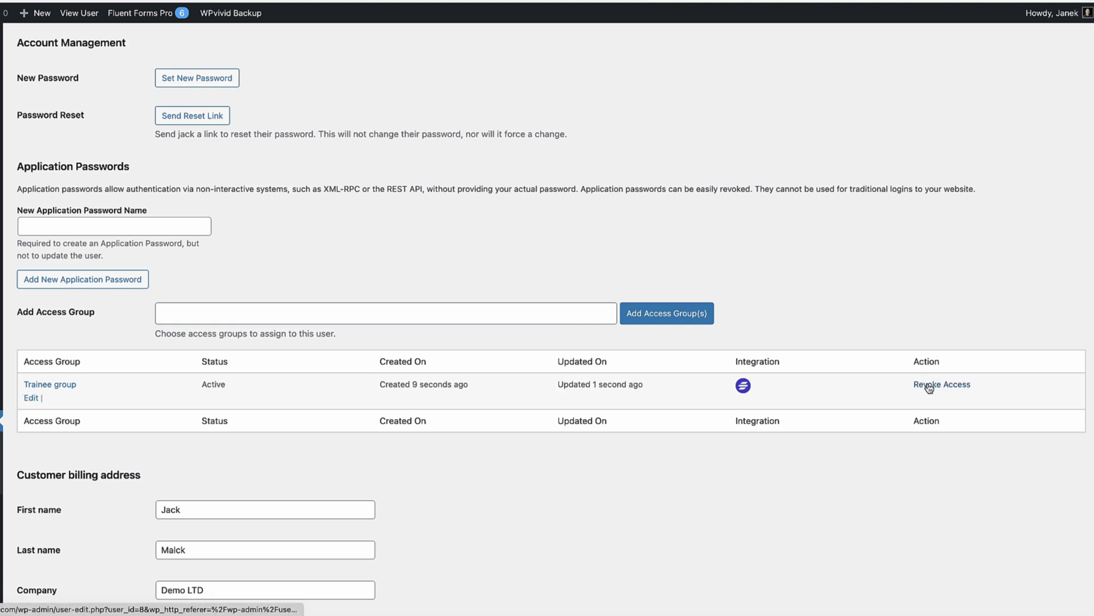
- Open the profile of the customer who has E-course access and add the Trainee group access group
{"action": "left_click", "coordinate": [2, 419]}
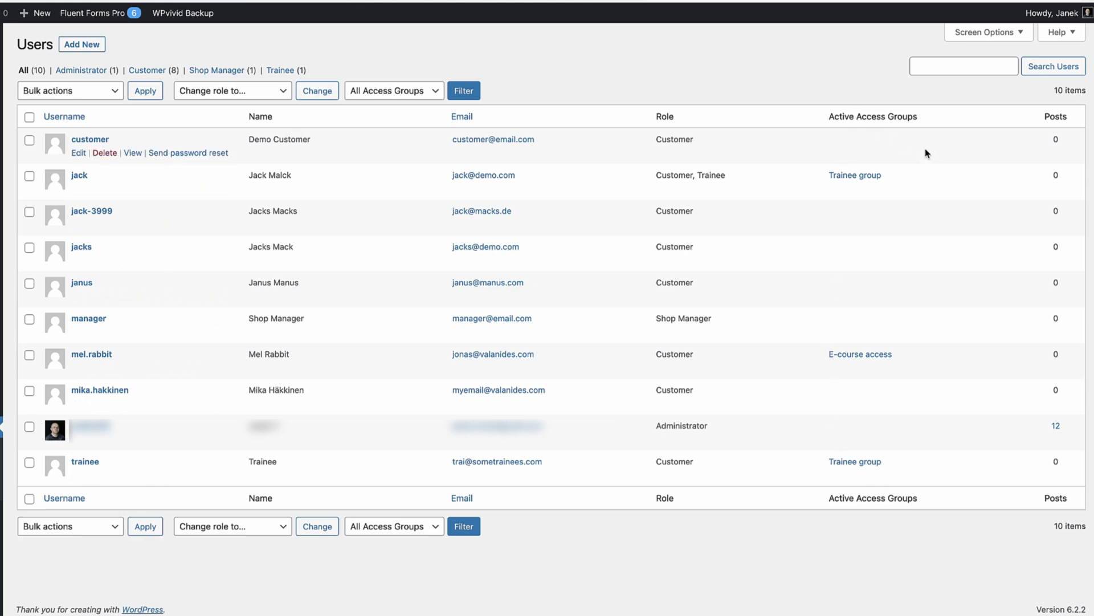
{"action": "left_click", "coordinate": [91, 353]}
{"action": "scroll", "coordinate": [484, 379], "scroll_direction": "down", "scroll_amount": 20}
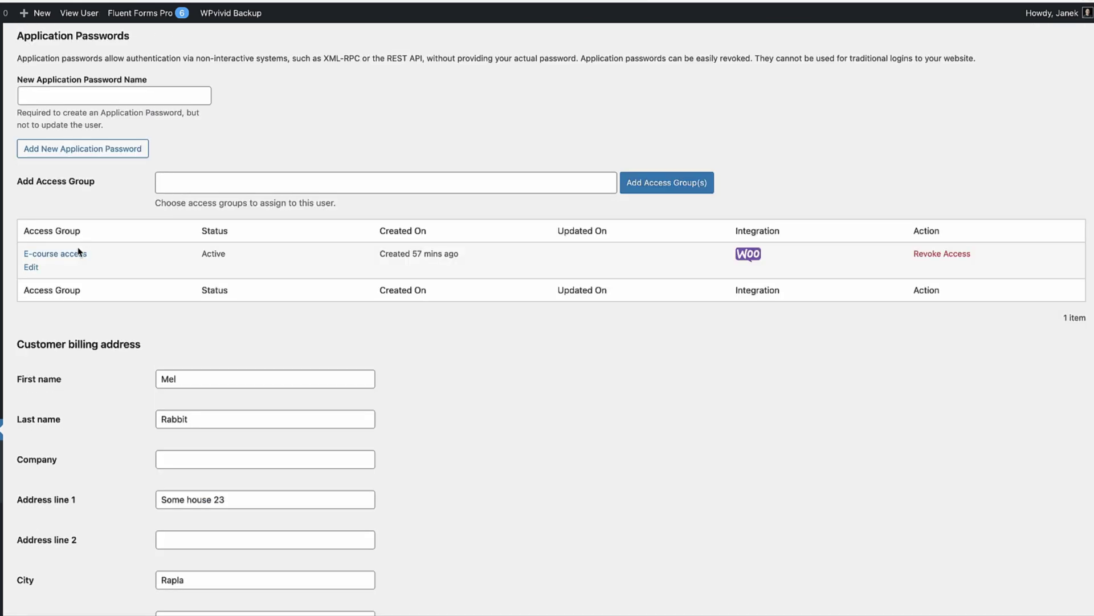
{"action": "left_click", "coordinate": [192, 181]}
{"action": "type", "text": "tra"}
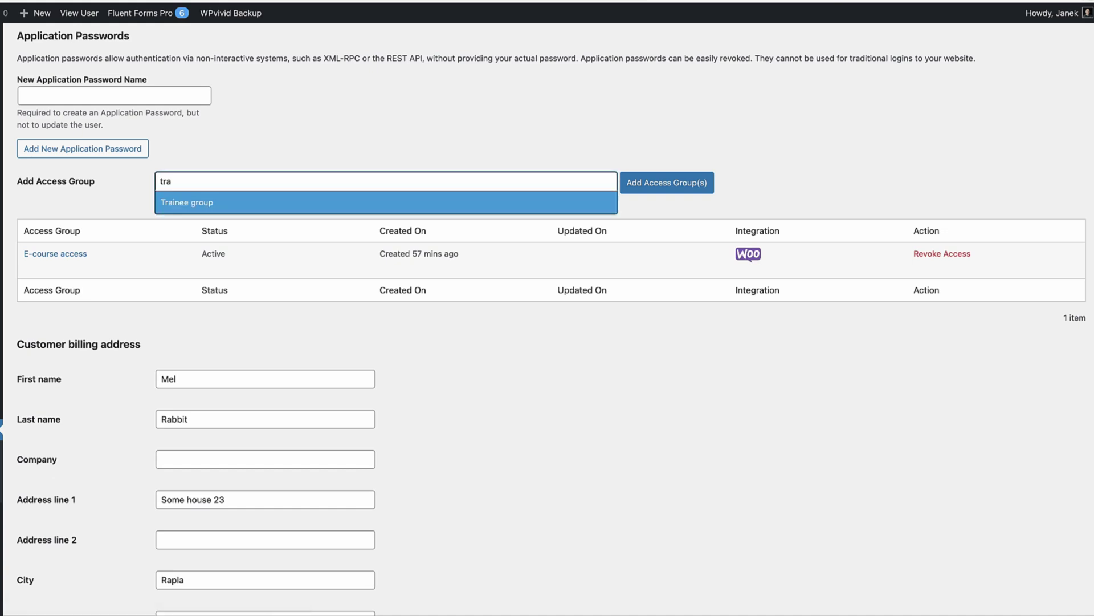
{"action": "left_click", "coordinate": [188, 204]}
{"action": "left_click", "coordinate": [661, 189]}
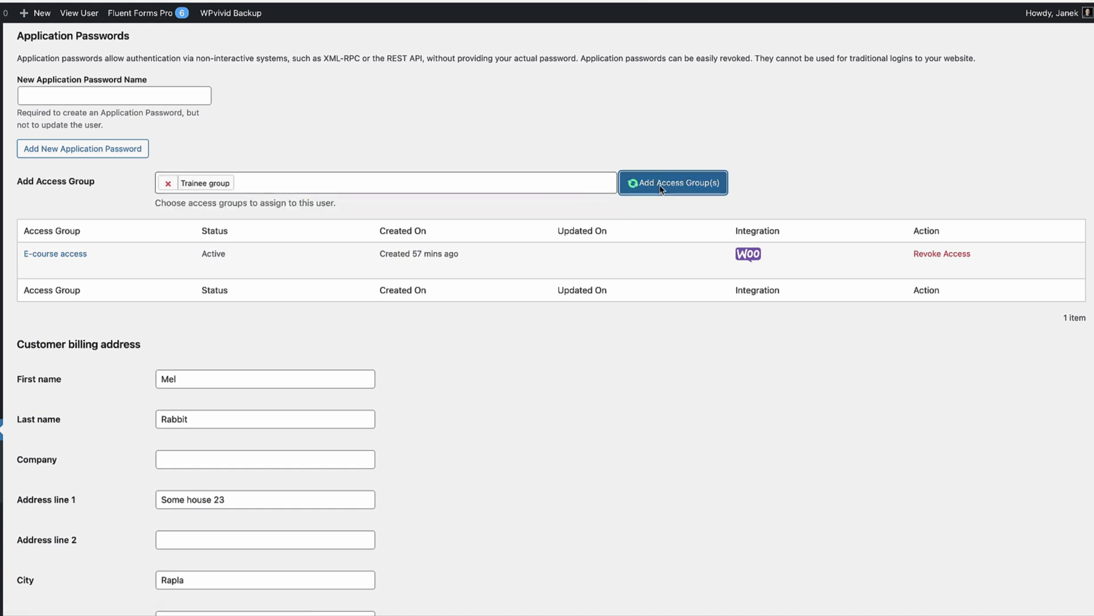
- Save the updated user profile and return to the users list
{"action": "scroll", "coordinate": [548, 342], "scroll_direction": "down", "scroll_amount": 15}
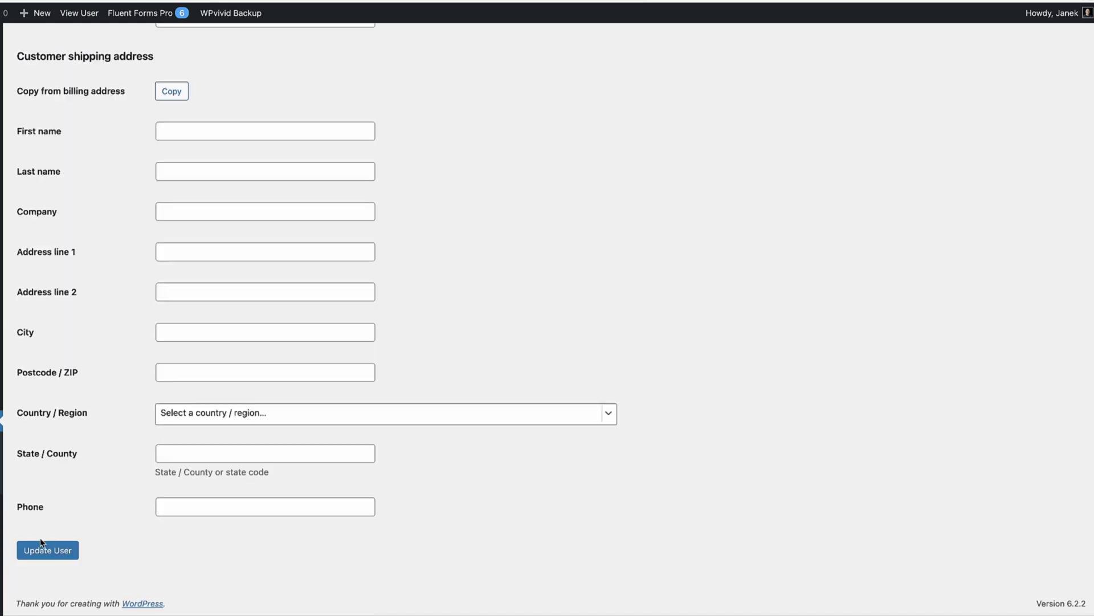
{"action": "left_click", "coordinate": [44, 547]}
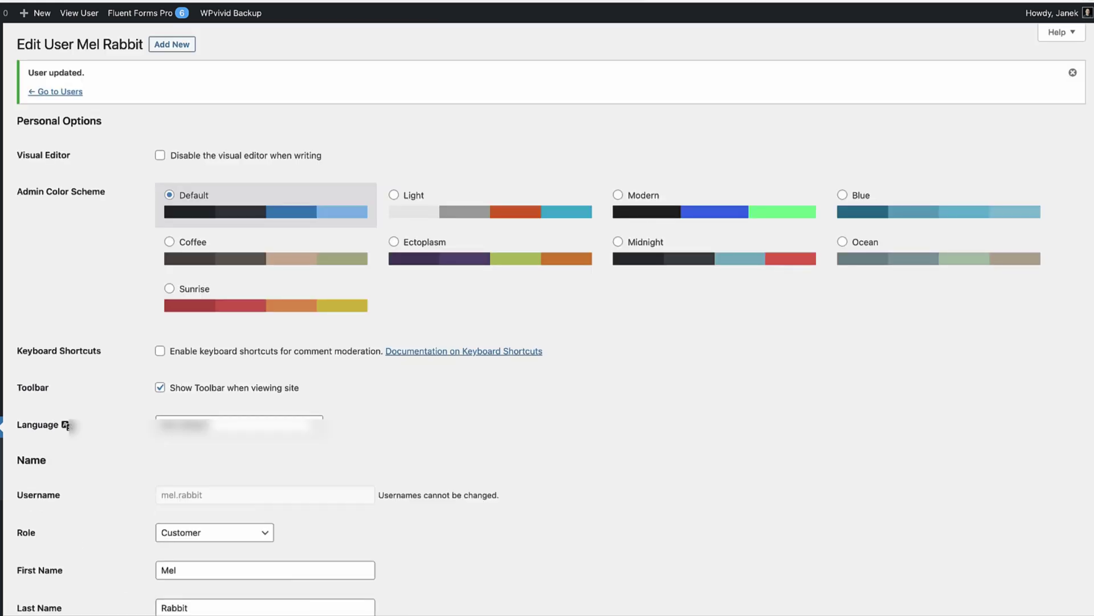
{"action": "left_click", "coordinate": [2, 425]}
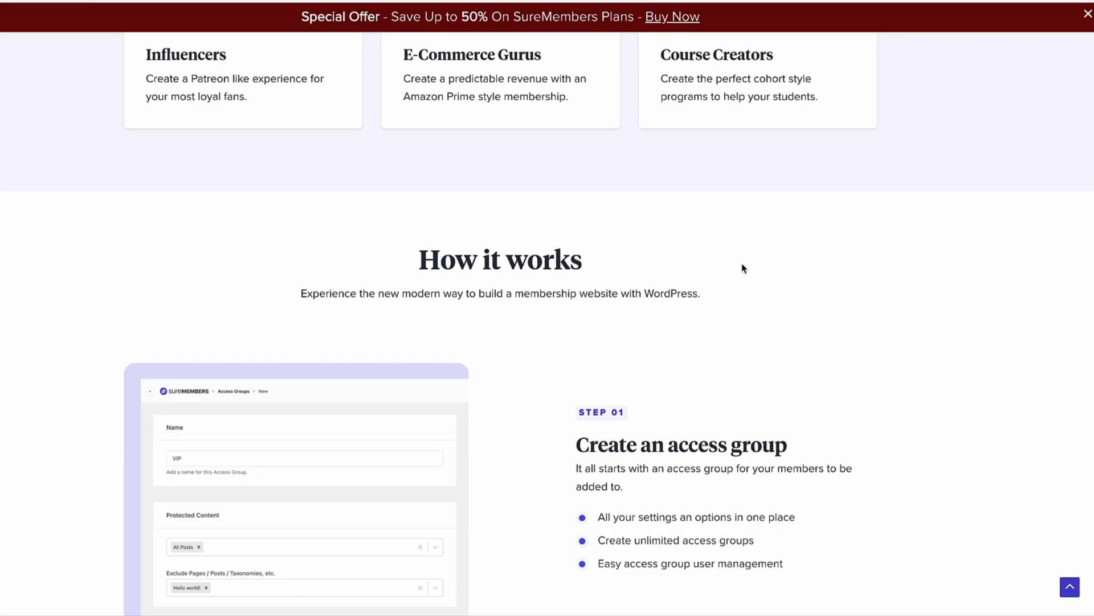
- Review the How it works steps and the supported plugins on the SureMembers website
{"action": "scroll", "coordinate": [742, 268], "scroll_direction": "down", "scroll_amount": 5}
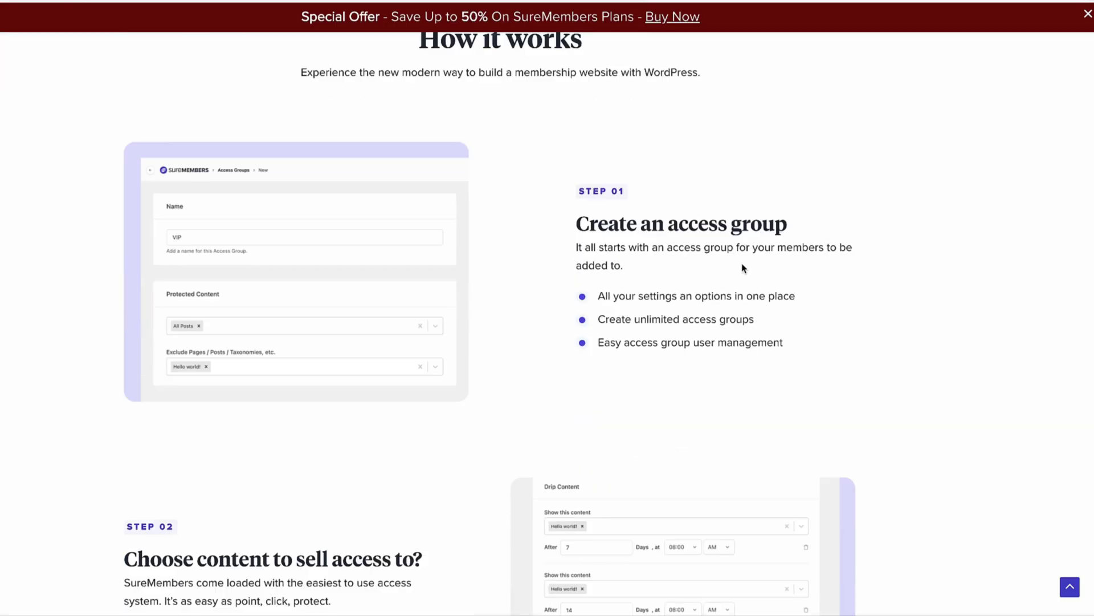
{"action": "scroll", "coordinate": [743, 269], "scroll_direction": "down", "scroll_amount": 2}
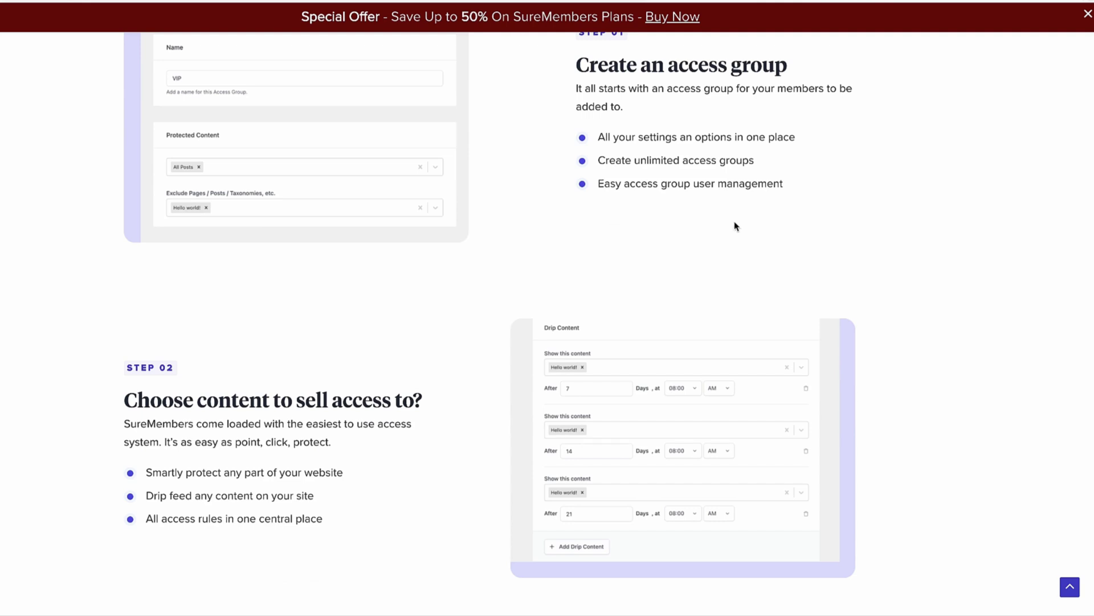
{"action": "scroll", "coordinate": [742, 269], "scroll_direction": "down", "scroll_amount": 7}
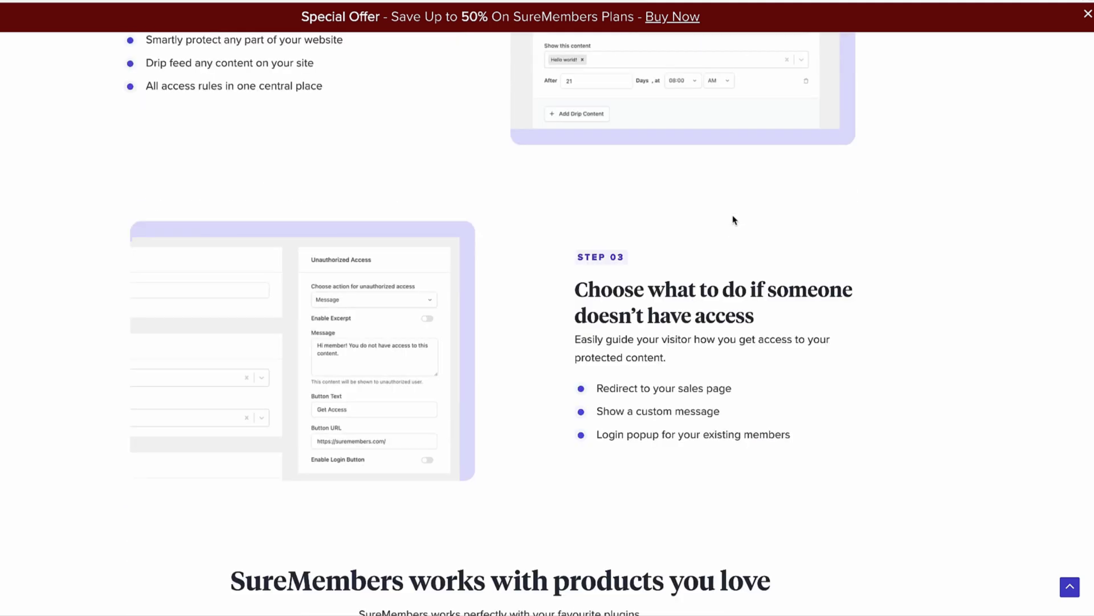
{"action": "scroll", "coordinate": [734, 221], "scroll_direction": "down", "scroll_amount": 7}
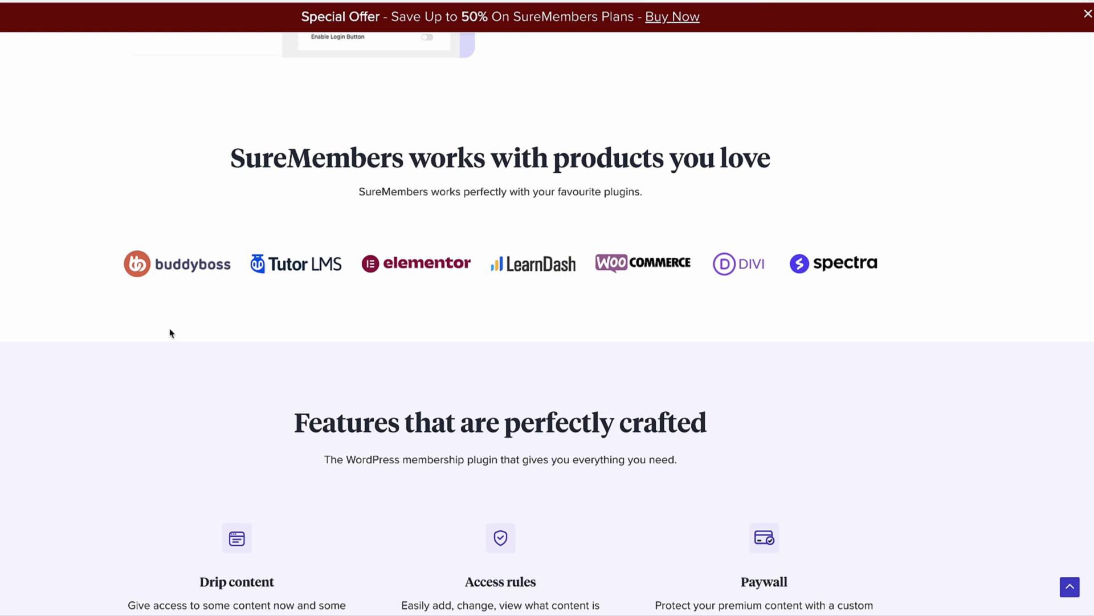